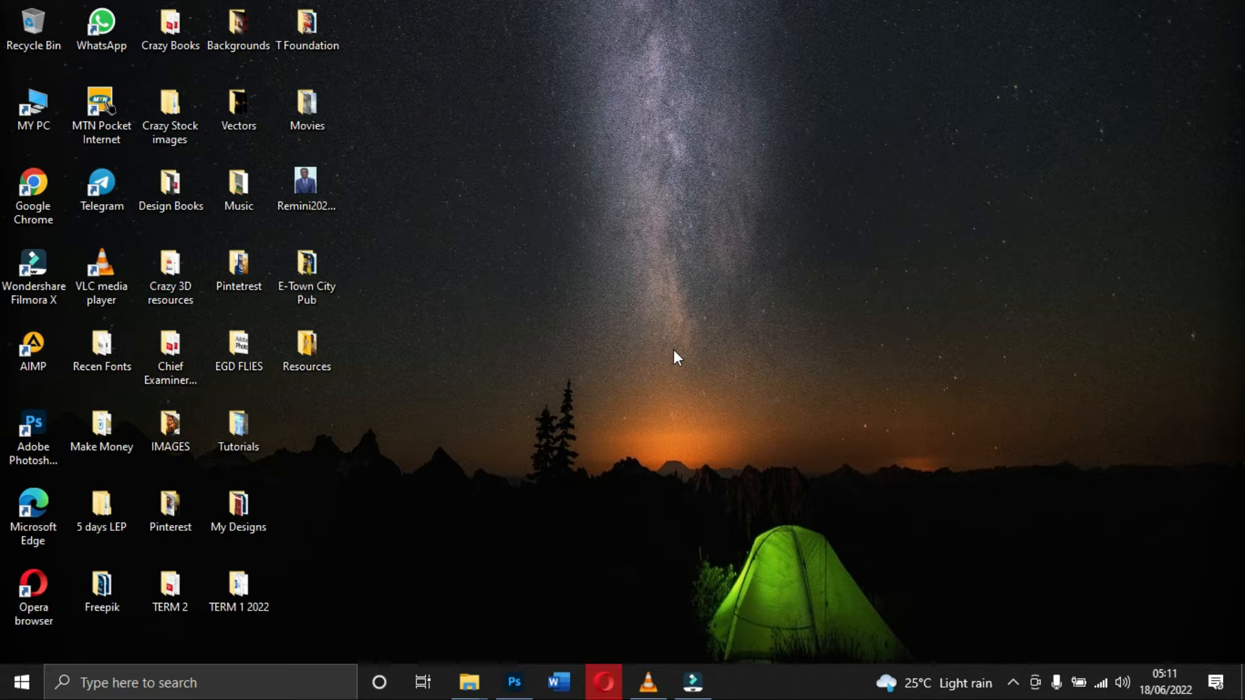
Look through the sample images in the desktop's Resources folder, then minimise its window
double_click(315, 357)
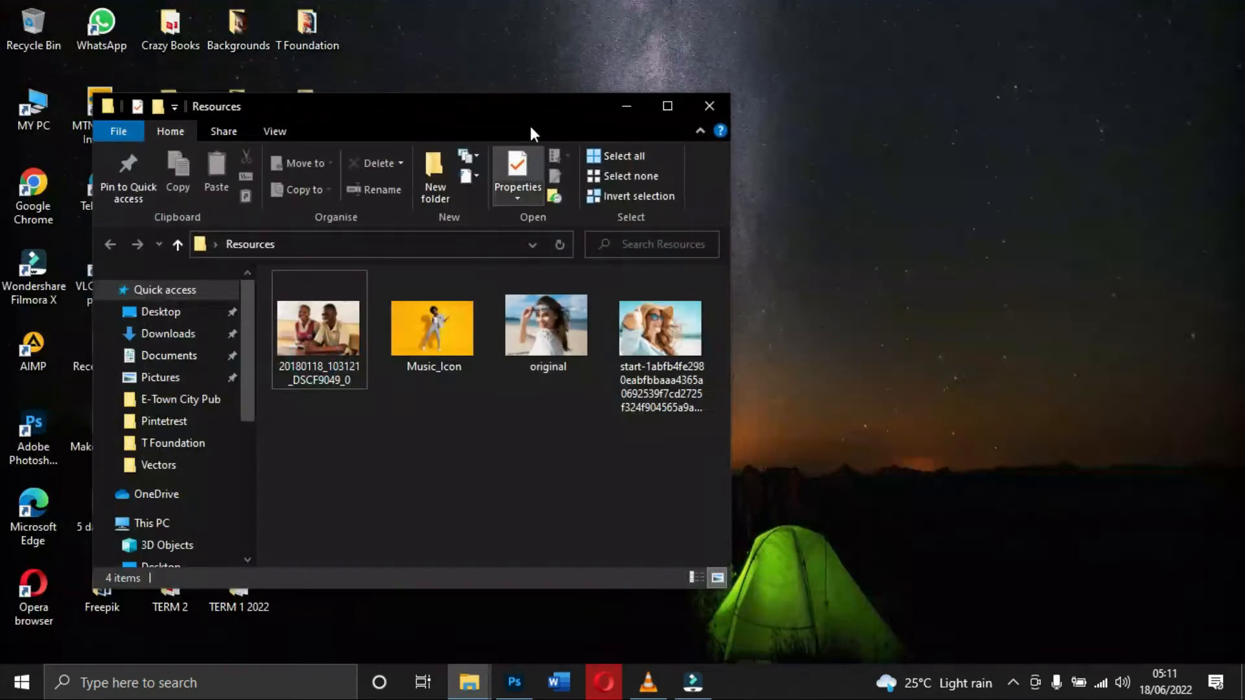
double_click(526, 105)
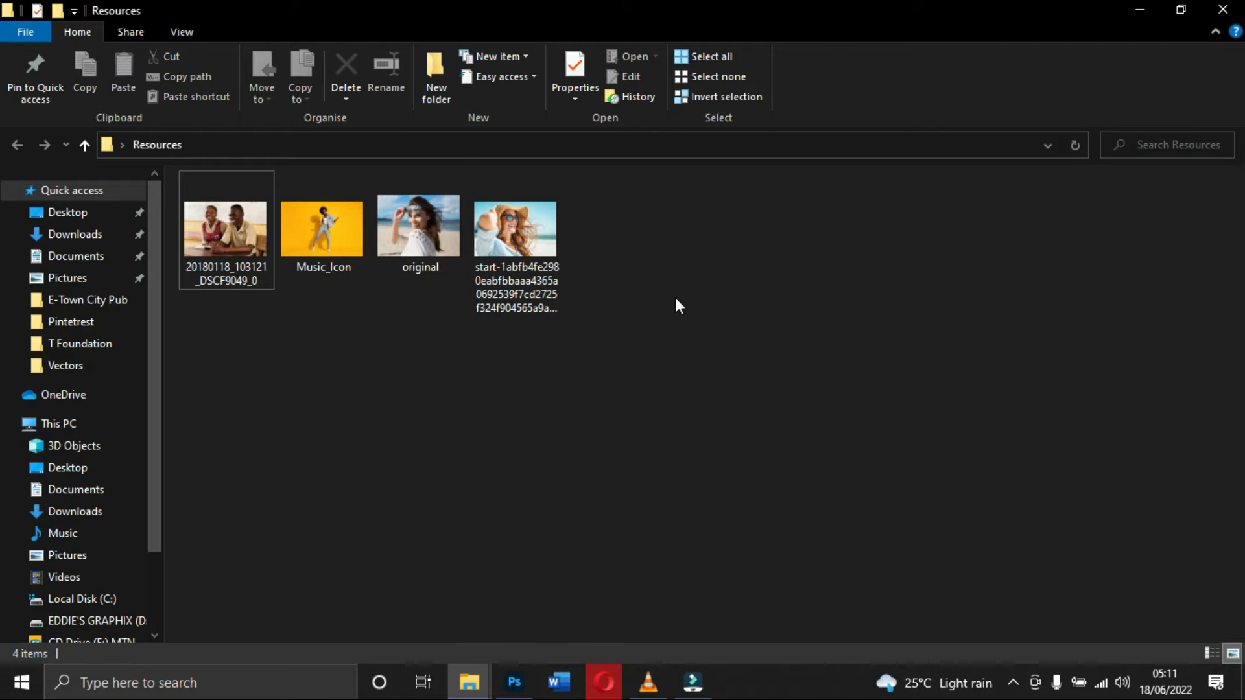
left_click(1138, 9)
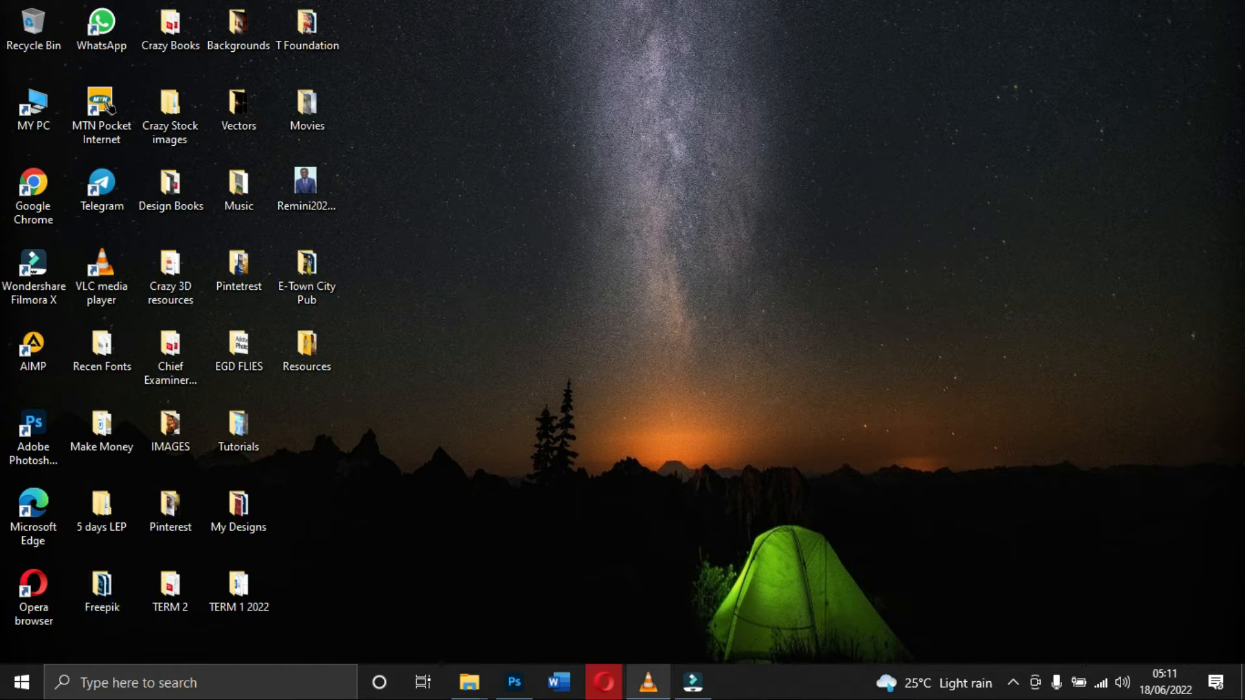
Switch to the Opera browser, search the web for "remove bg" and open the remove.bg Upload Image page
left_click(601, 691)
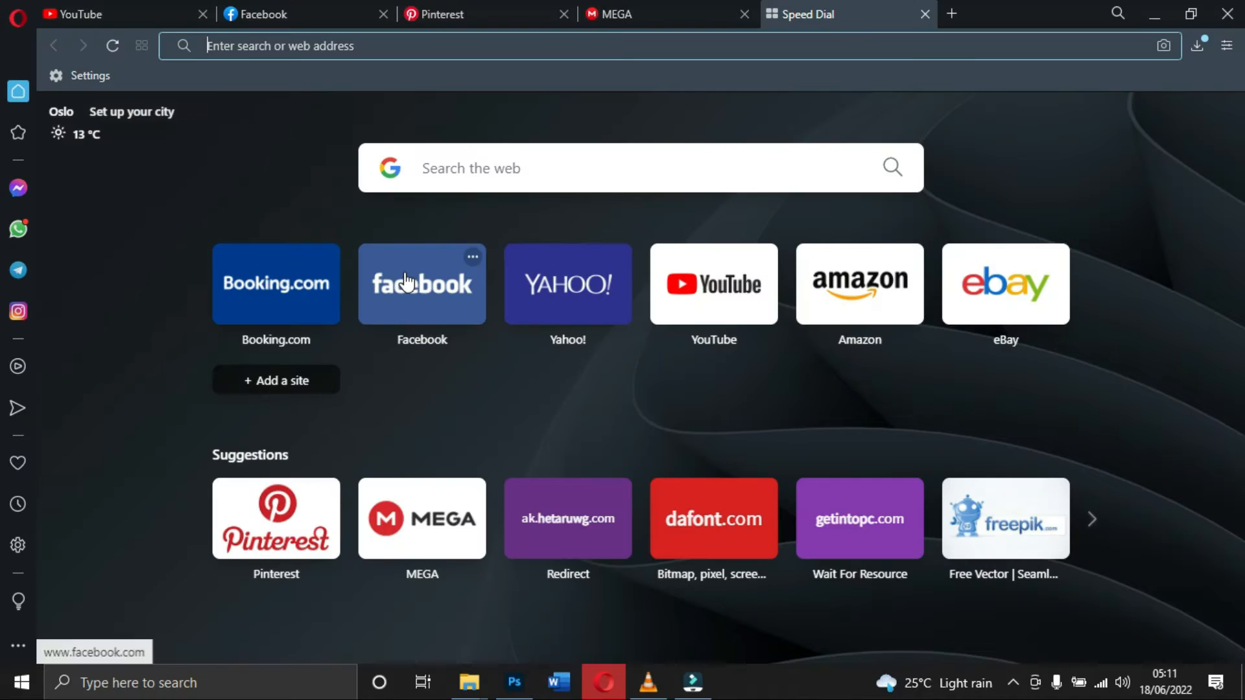
left_click(506, 166)
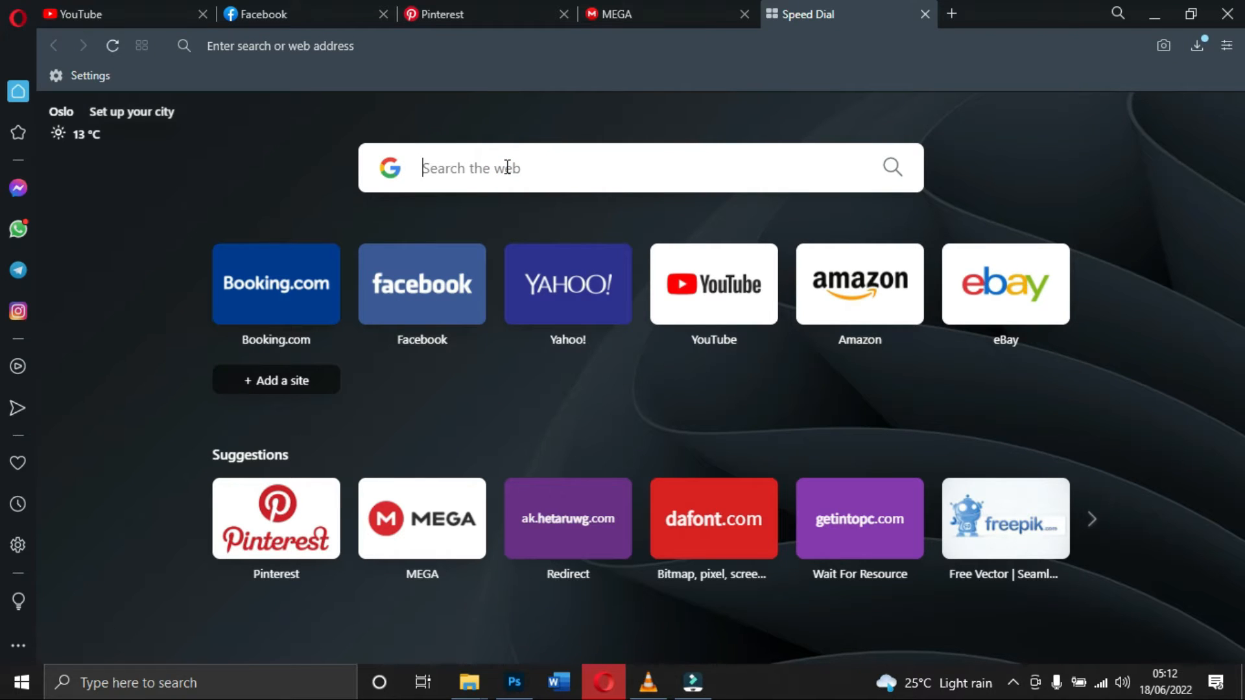
type("remove")
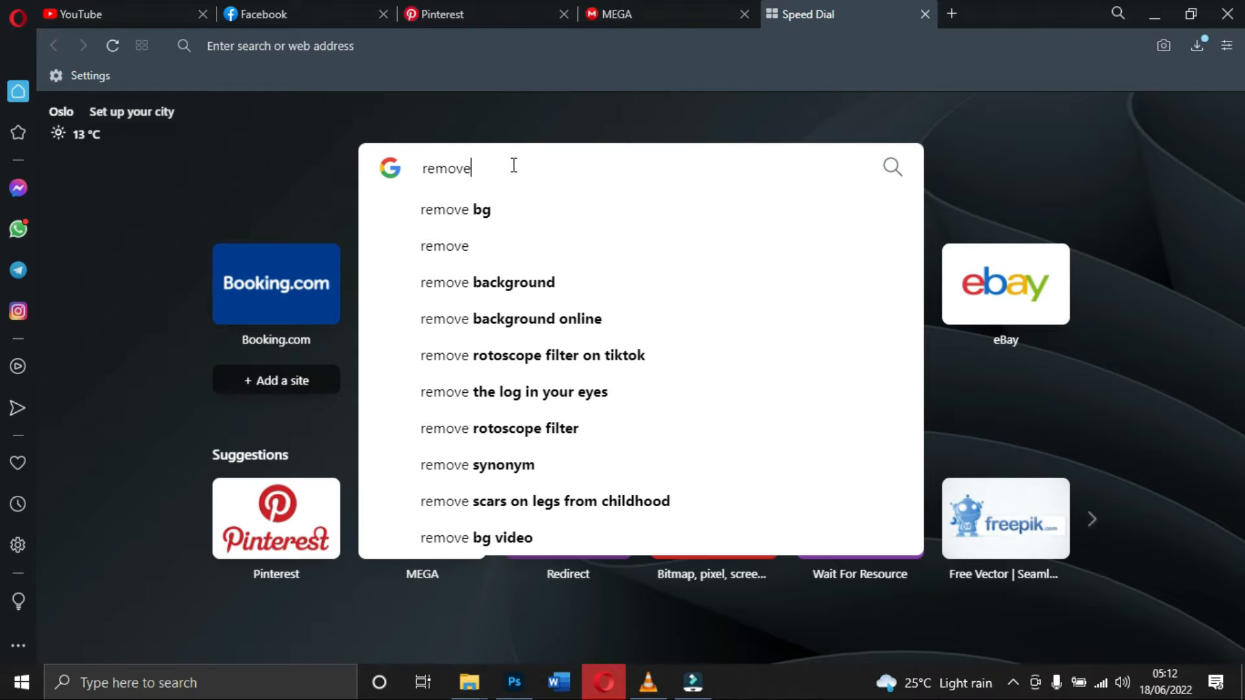
left_click(475, 224)
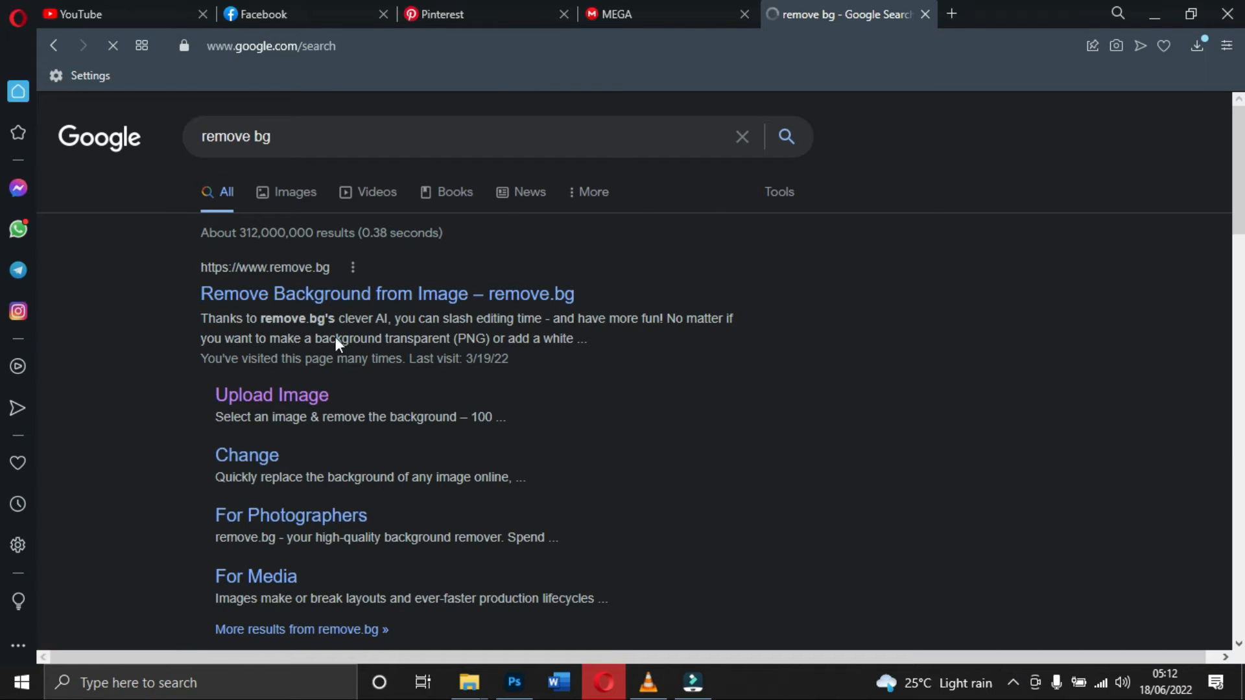
left_click(263, 397)
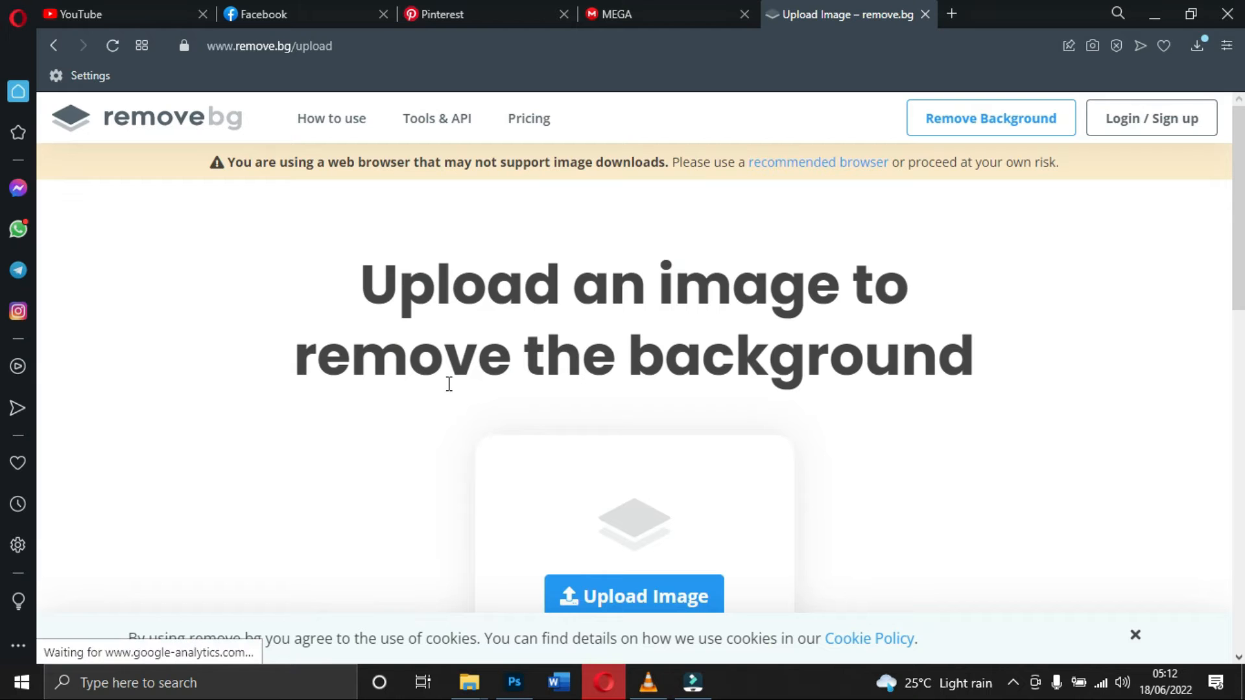
Upload the "start-1abfb4fe2980..." photo of the woman in a straw hat from the desktop's Resources folder for background removal
scroll(622, 436, "down", 3)
scroll(626, 431, "up", 1)
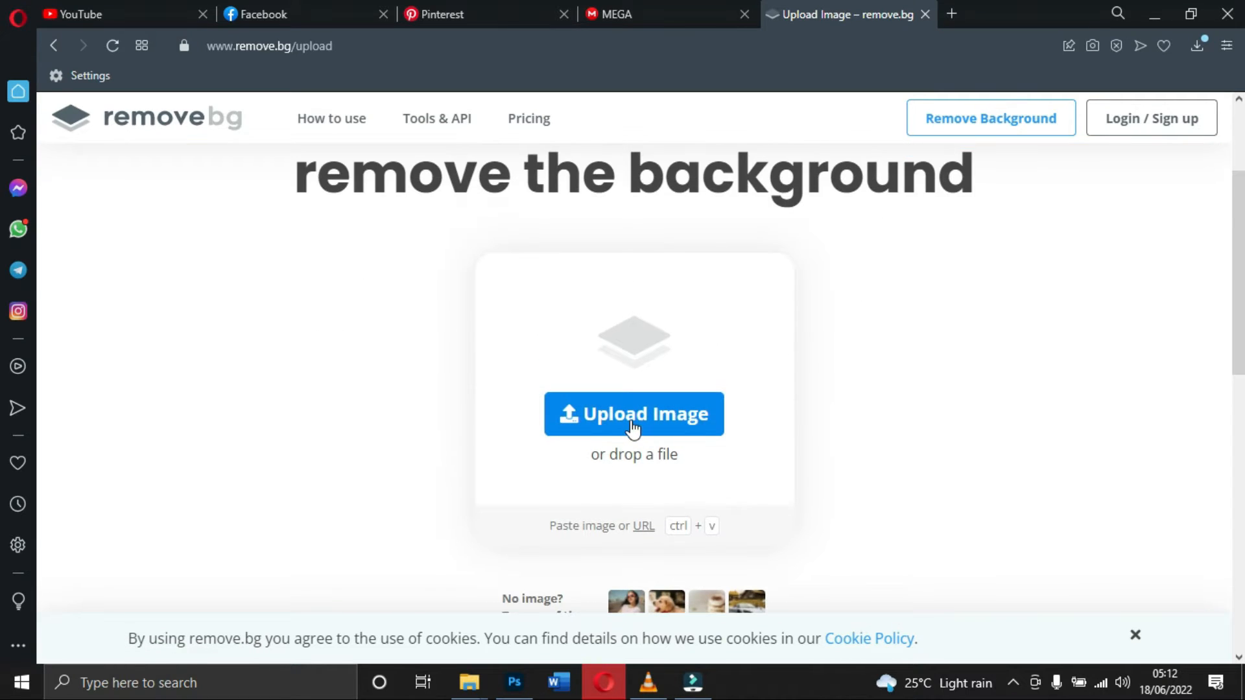
left_click(630, 422)
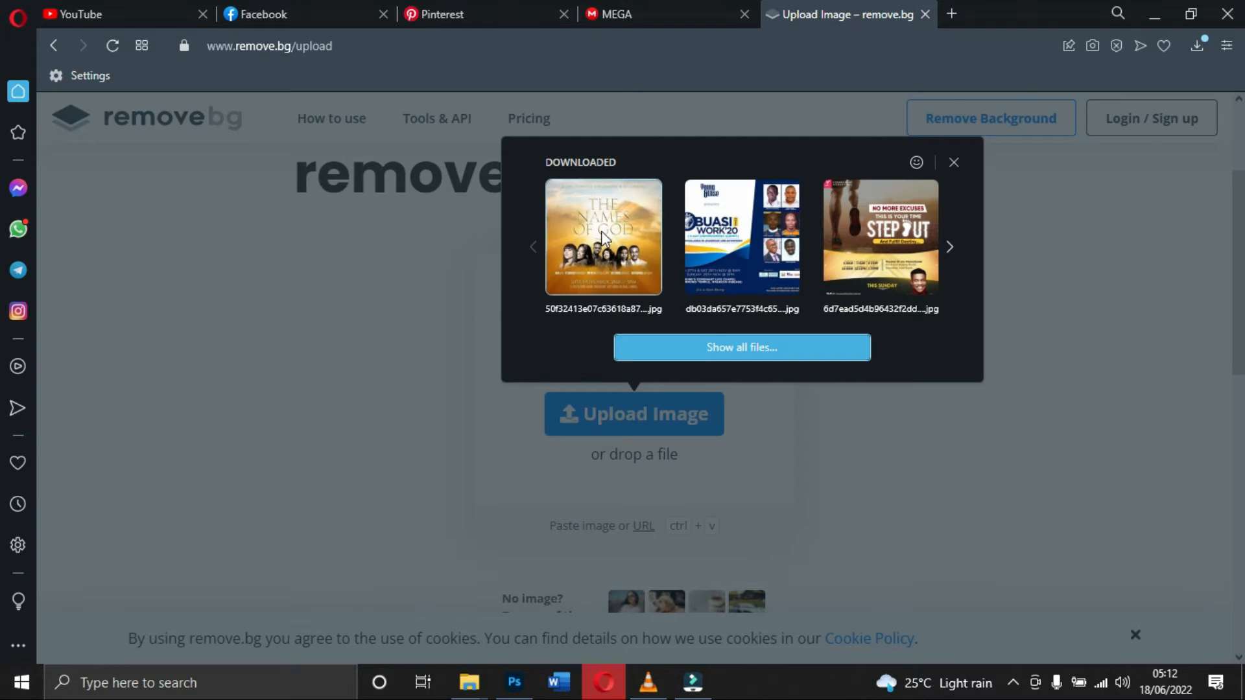
left_click(952, 163)
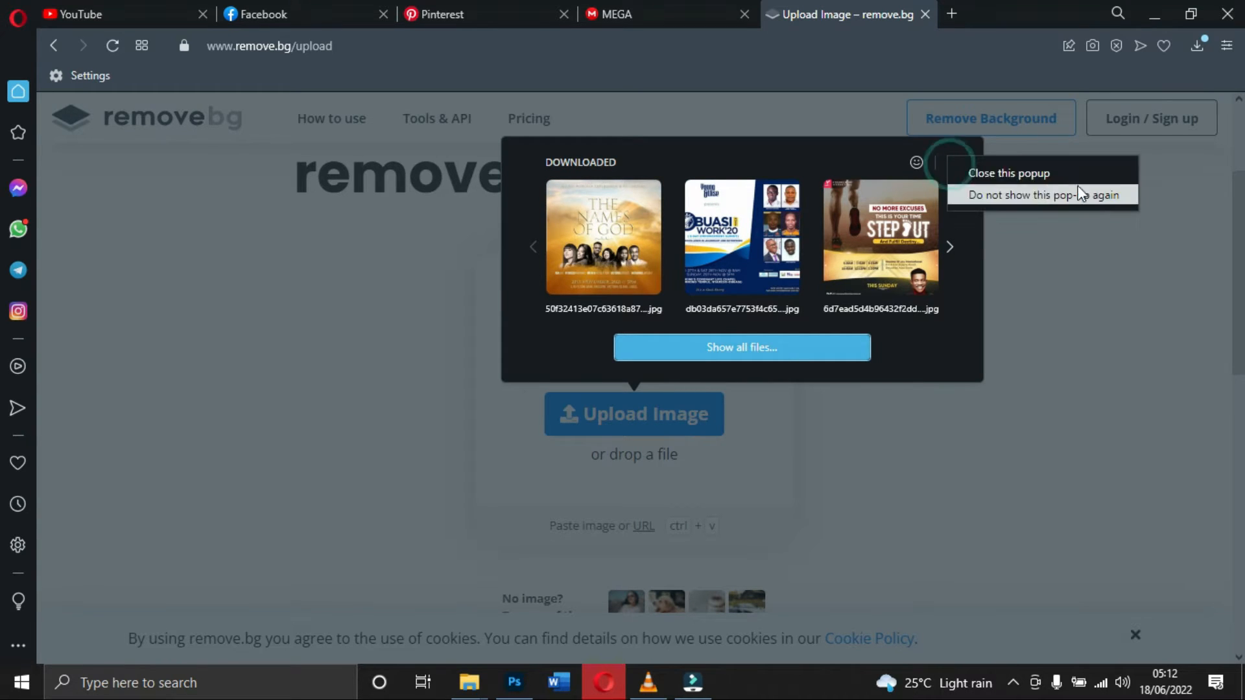
left_click(1032, 175)
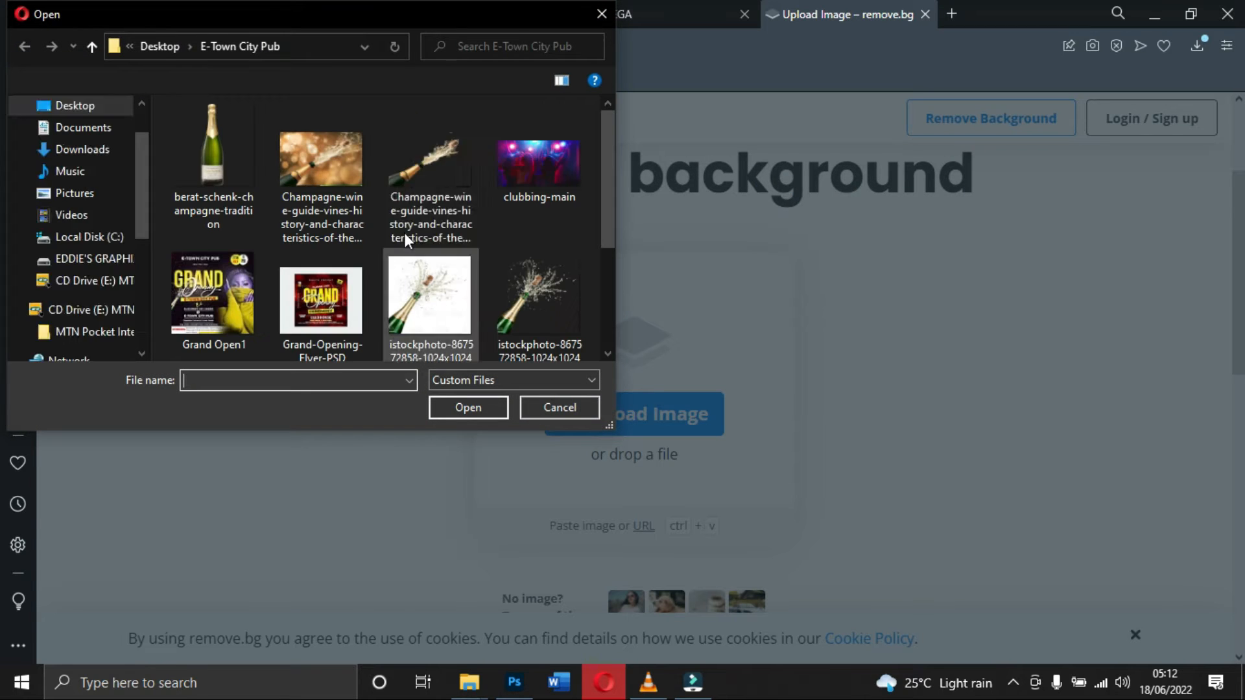
scroll(397, 290, "down", 2)
scroll(397, 290, "up", 2)
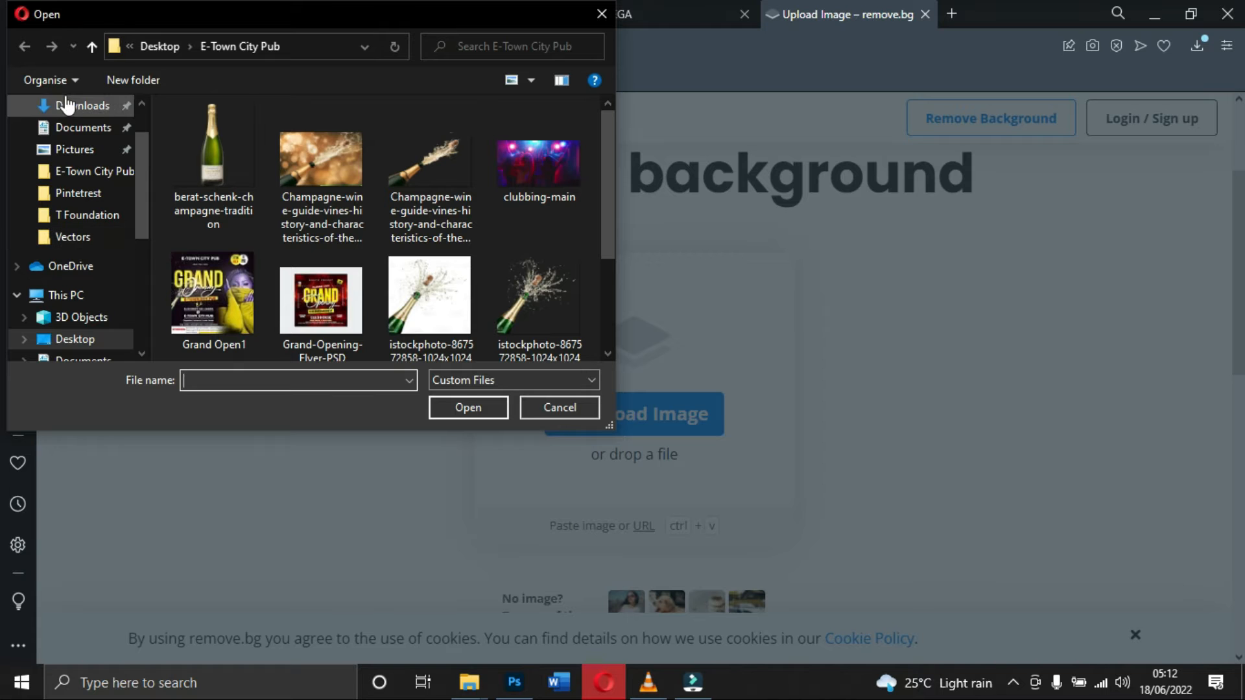
left_click(78, 340)
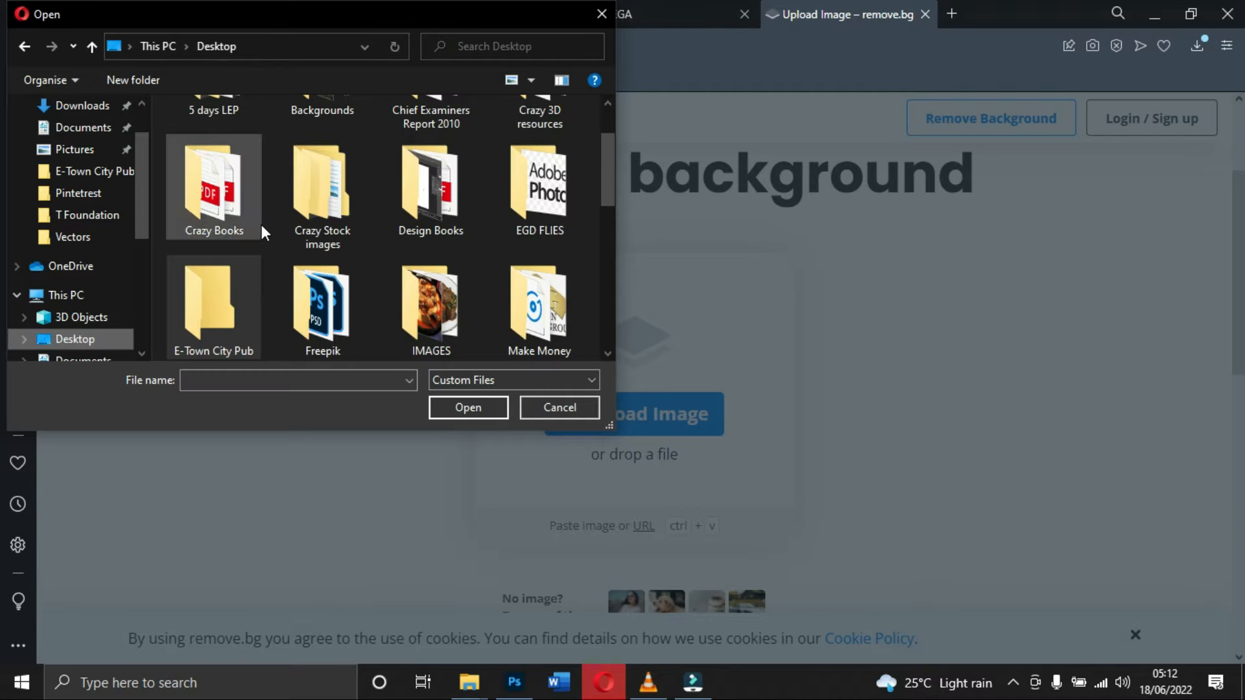
scroll(383, 260, "down", 5)
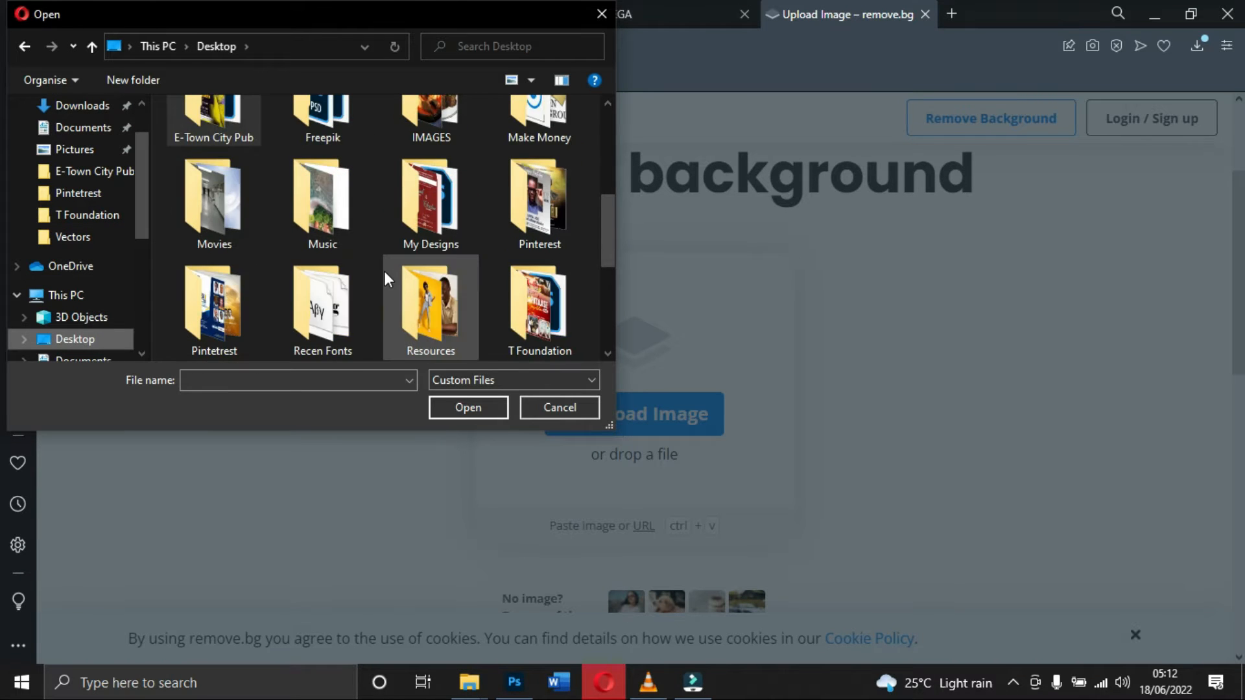
double_click(426, 204)
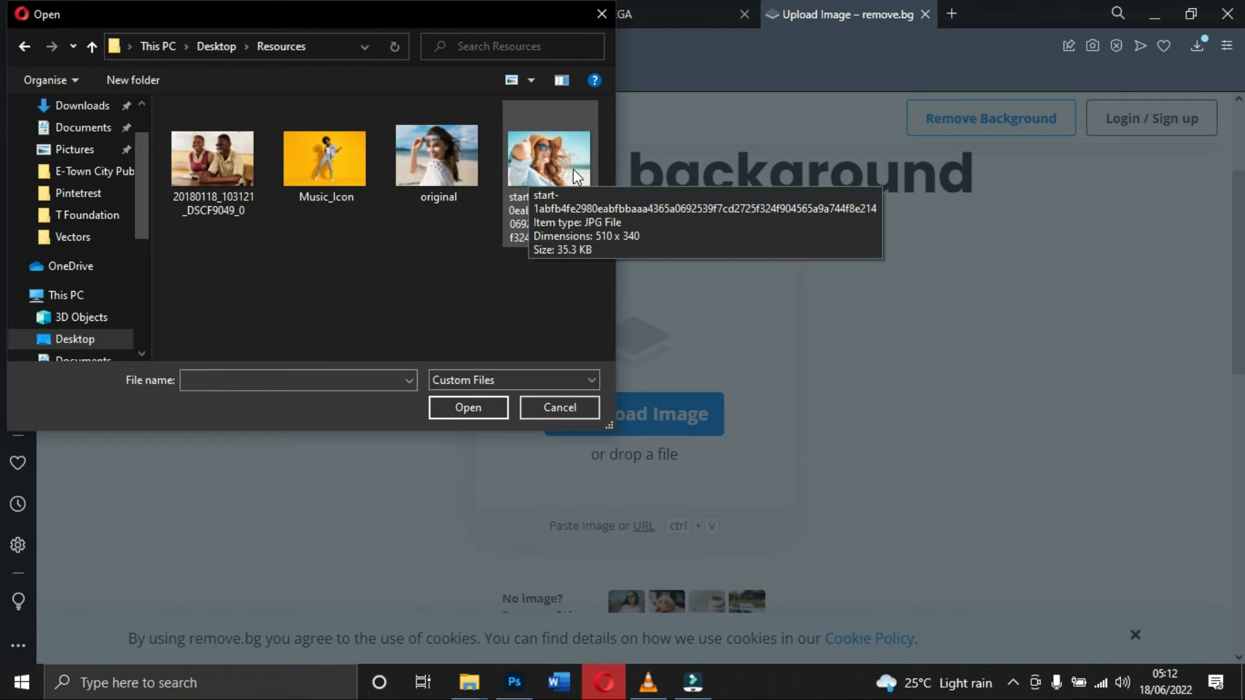
double_click(552, 174)
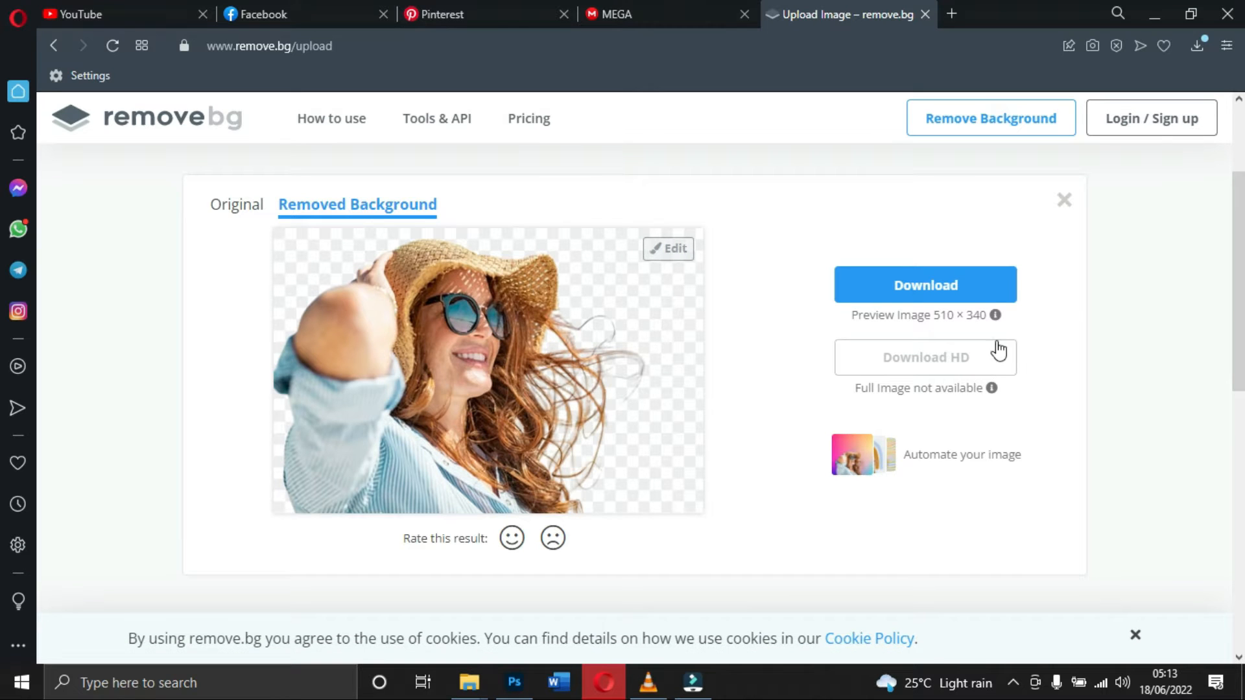
Download the background-free preview image and open the PNG from the Downloads folder in File Explorer
left_click(929, 297)
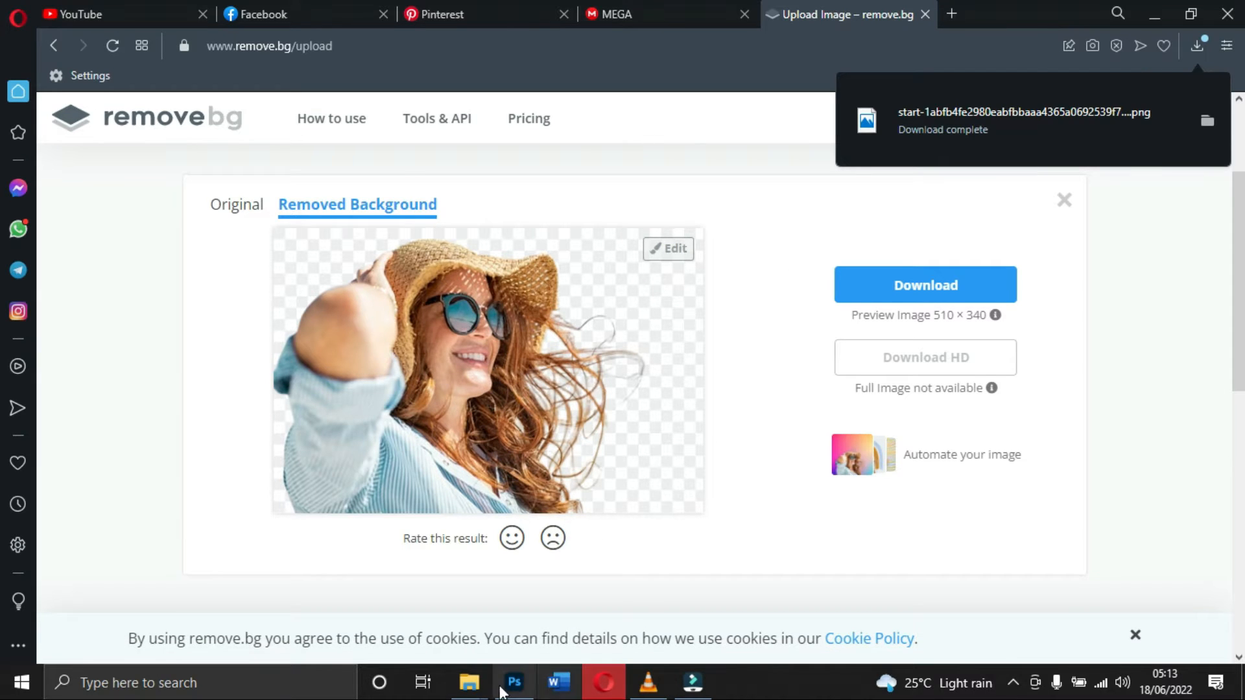
mouse_move(476, 687)
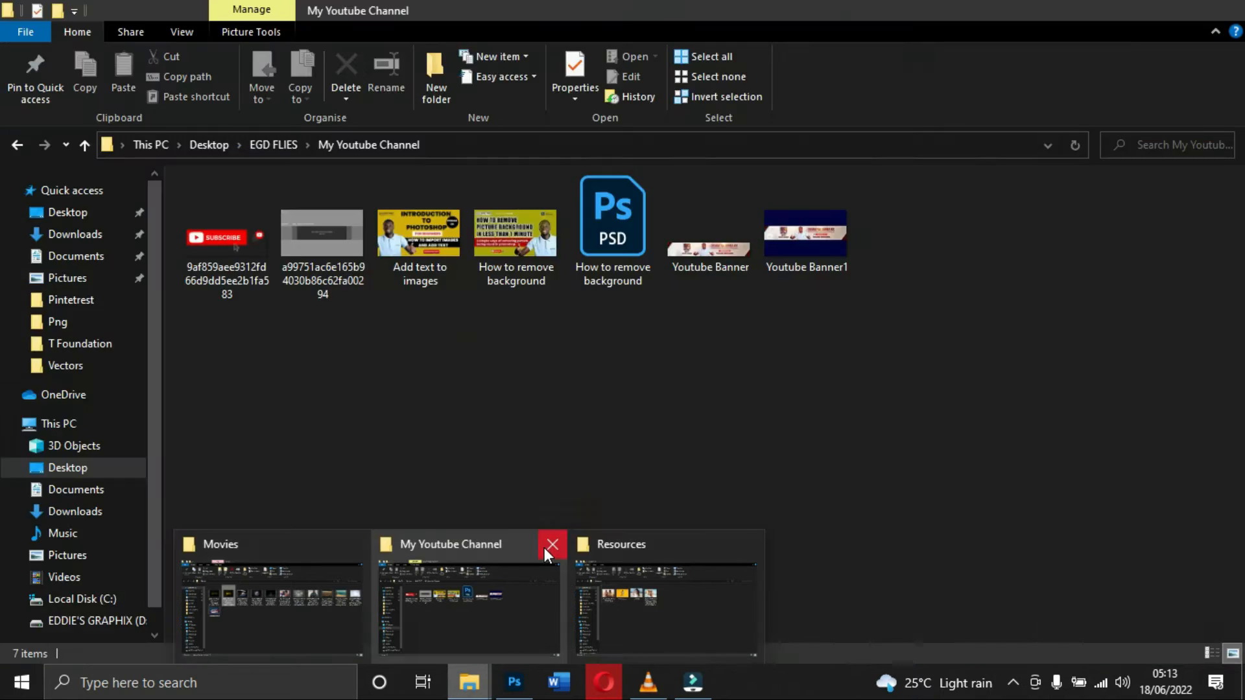
left_click(547, 544)
left_click(356, 622)
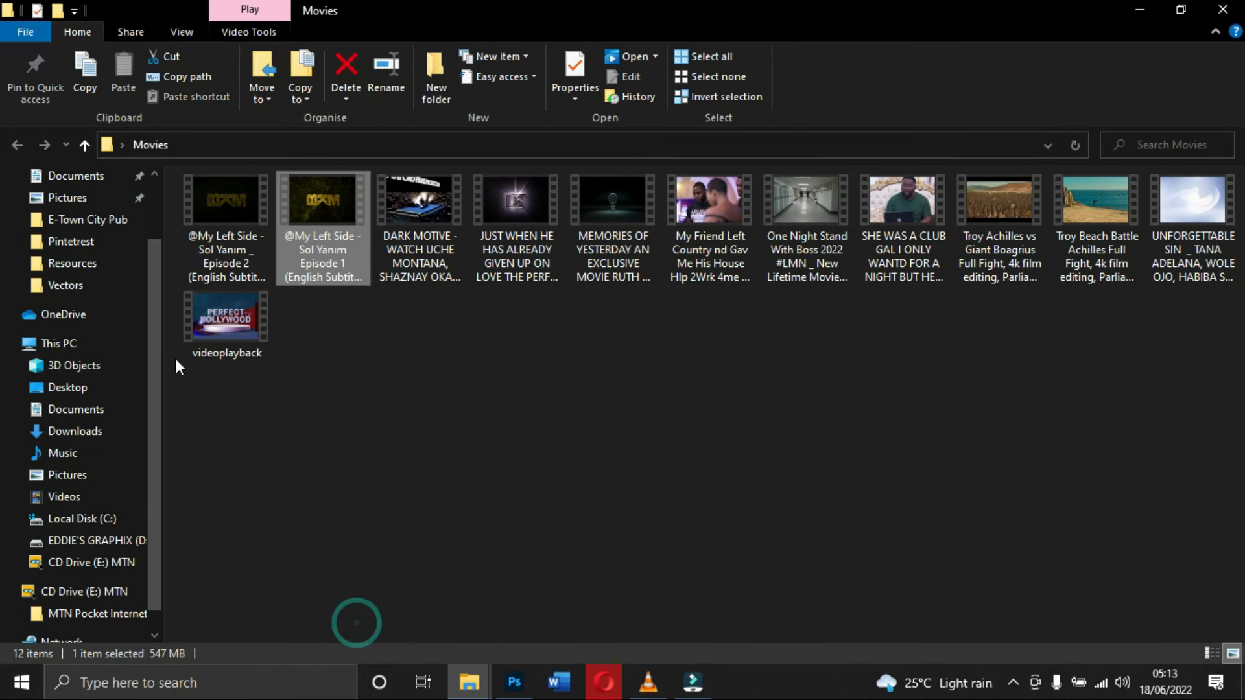
left_click(75, 431)
left_click(256, 231)
double_click(257, 231)
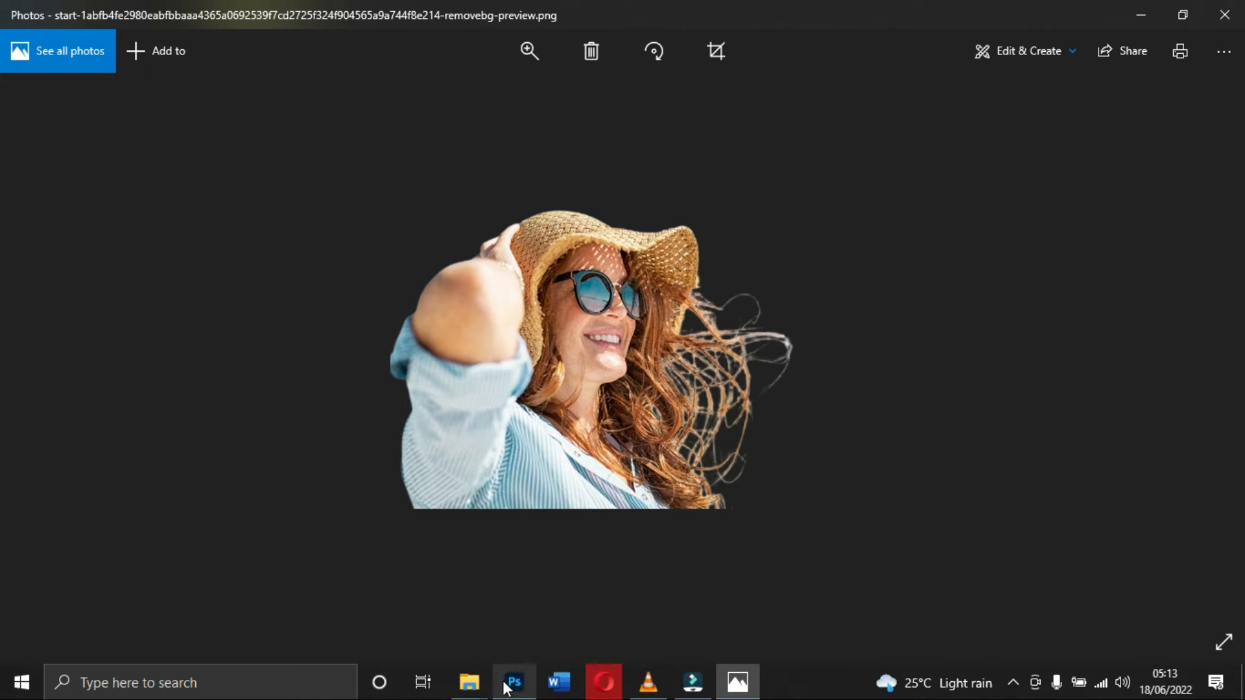
Open the original straw-hat photo from the Resources folder and compare it with the downloaded cut-out
mouse_move(470, 683)
left_click(542, 624)
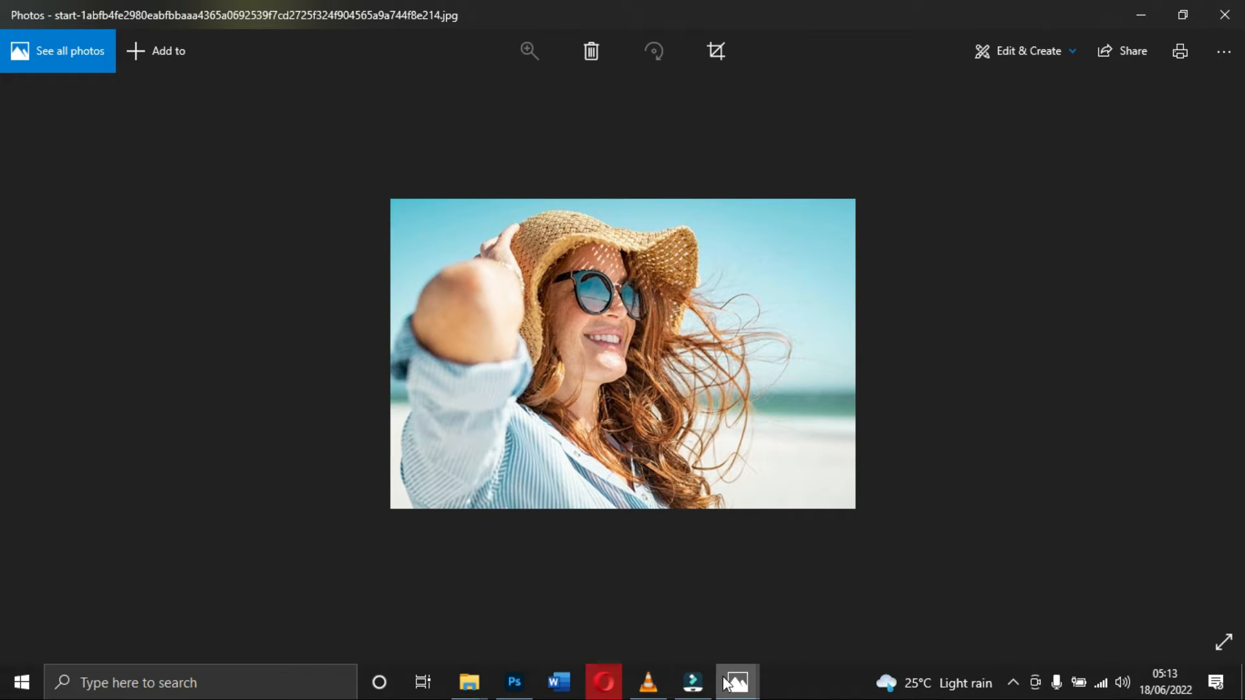
mouse_move(745, 668)
left_click(619, 624)
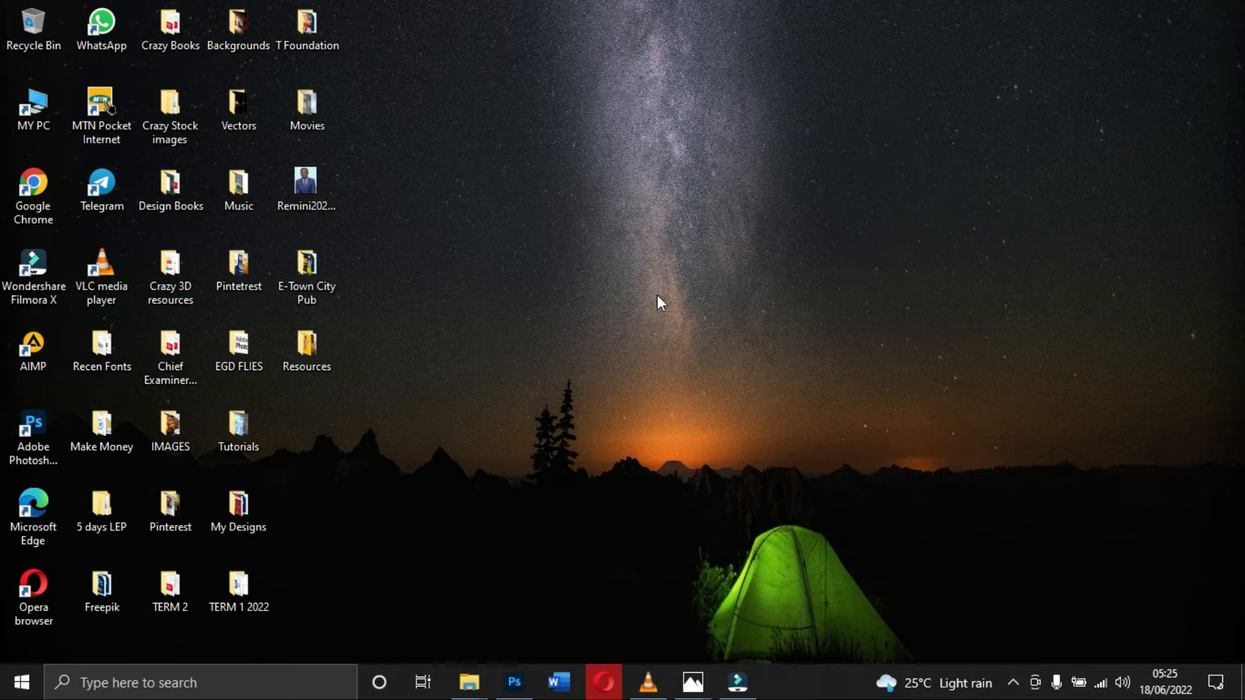
Switch to Photoshop and open the Music_Icon image from the Resources folder
left_click(514, 680)
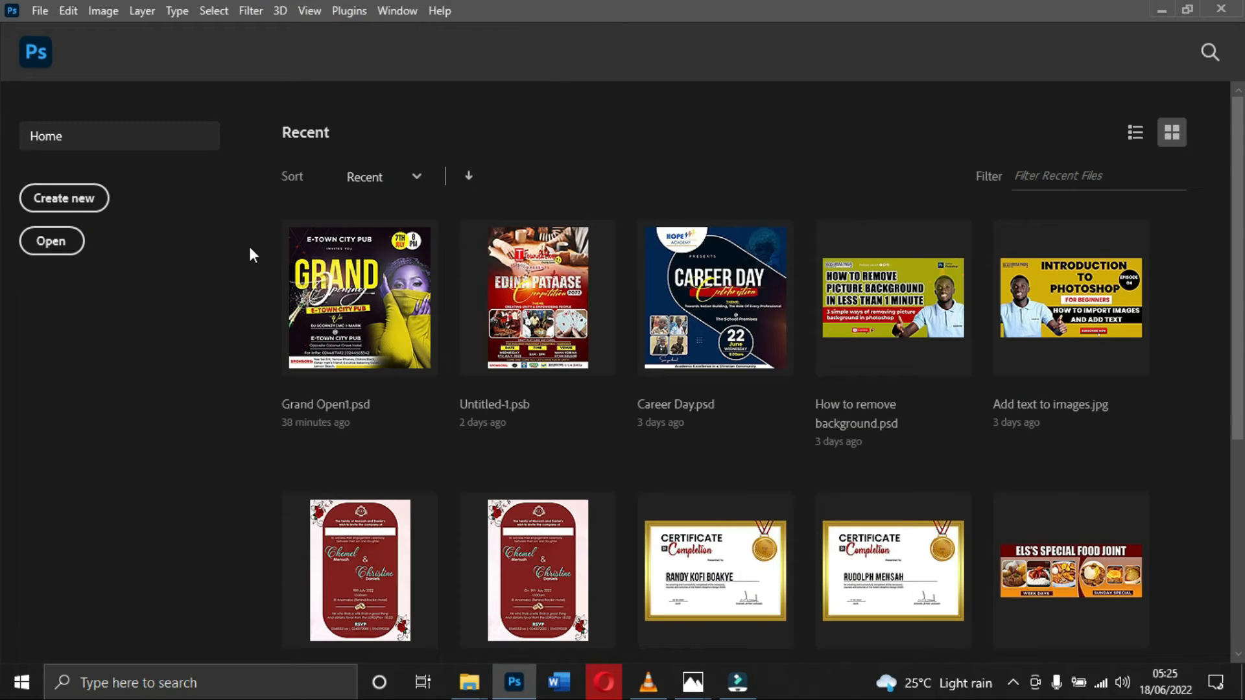
left_click(66, 246)
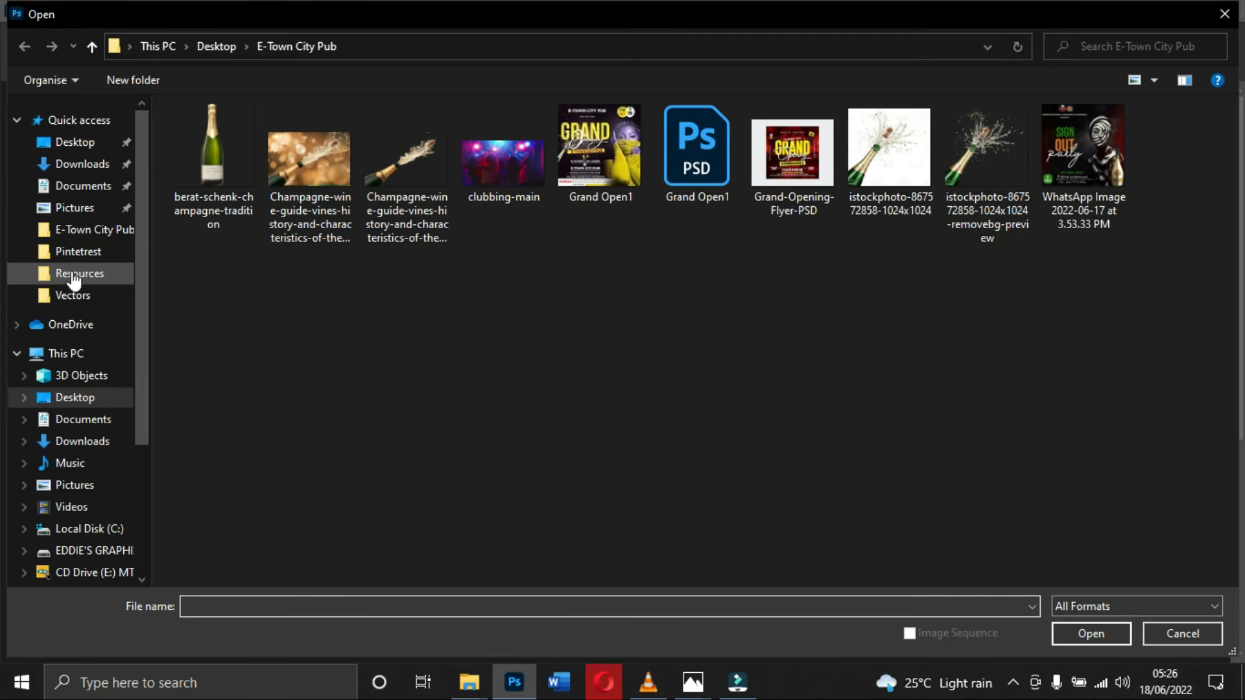
left_click(73, 407)
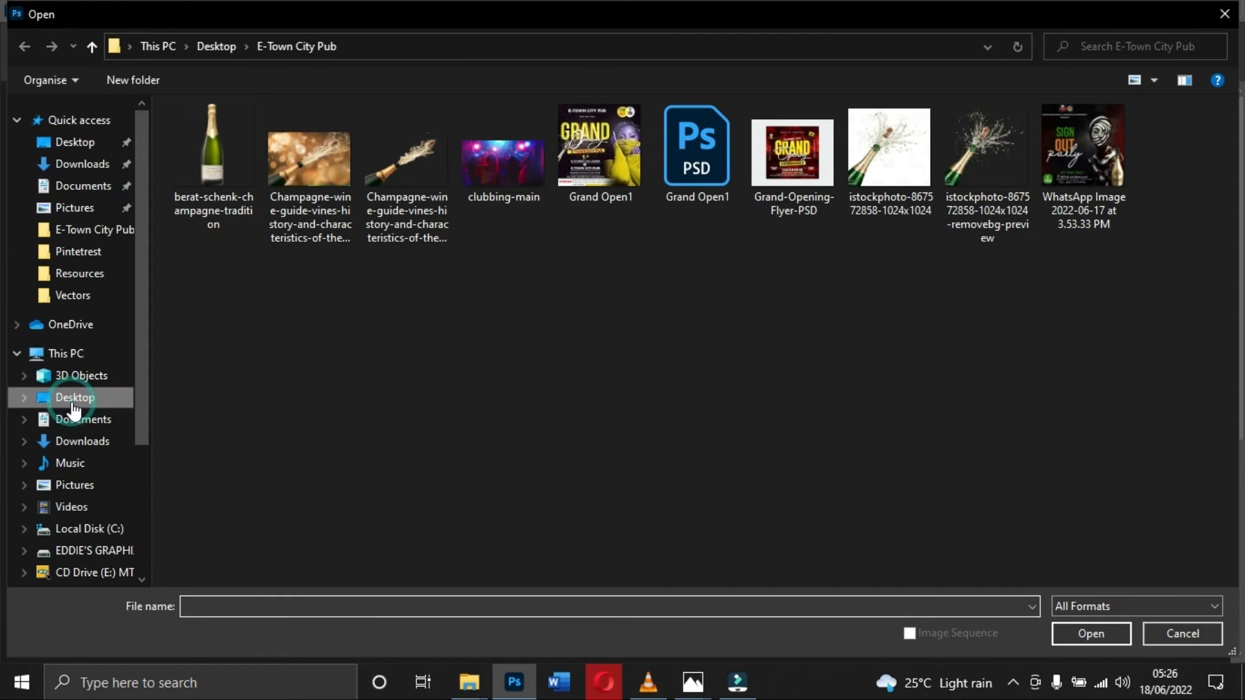
left_click(80, 273)
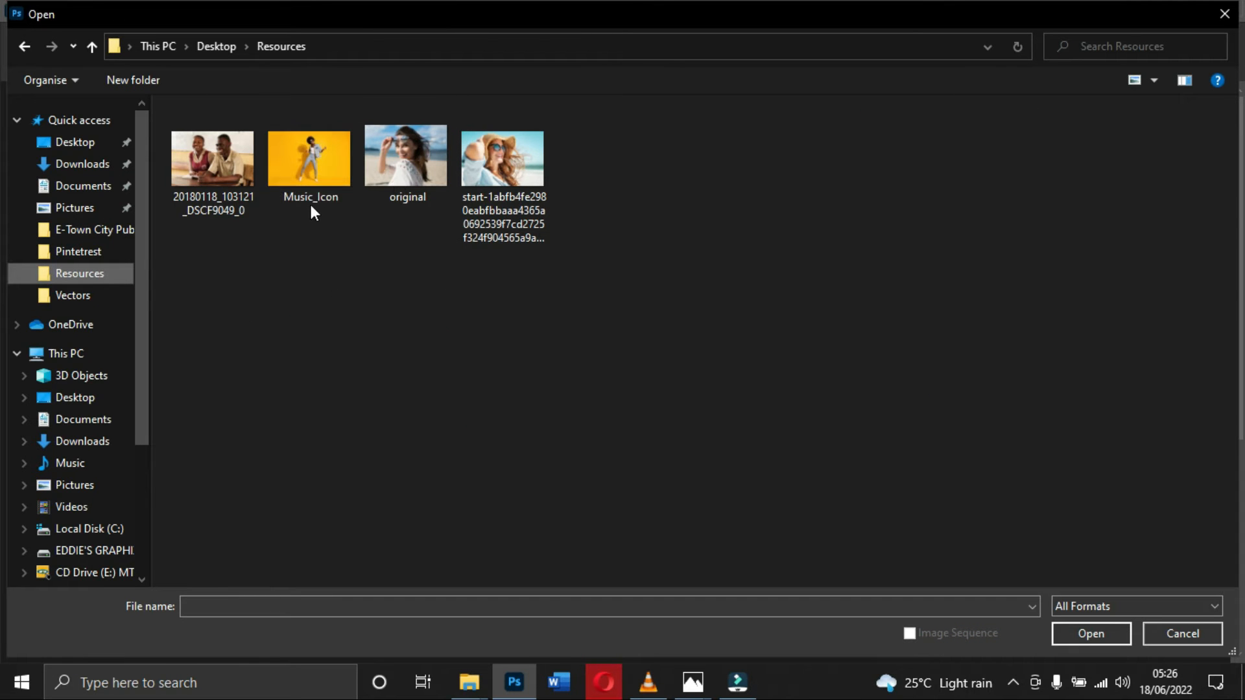
double_click(294, 169)
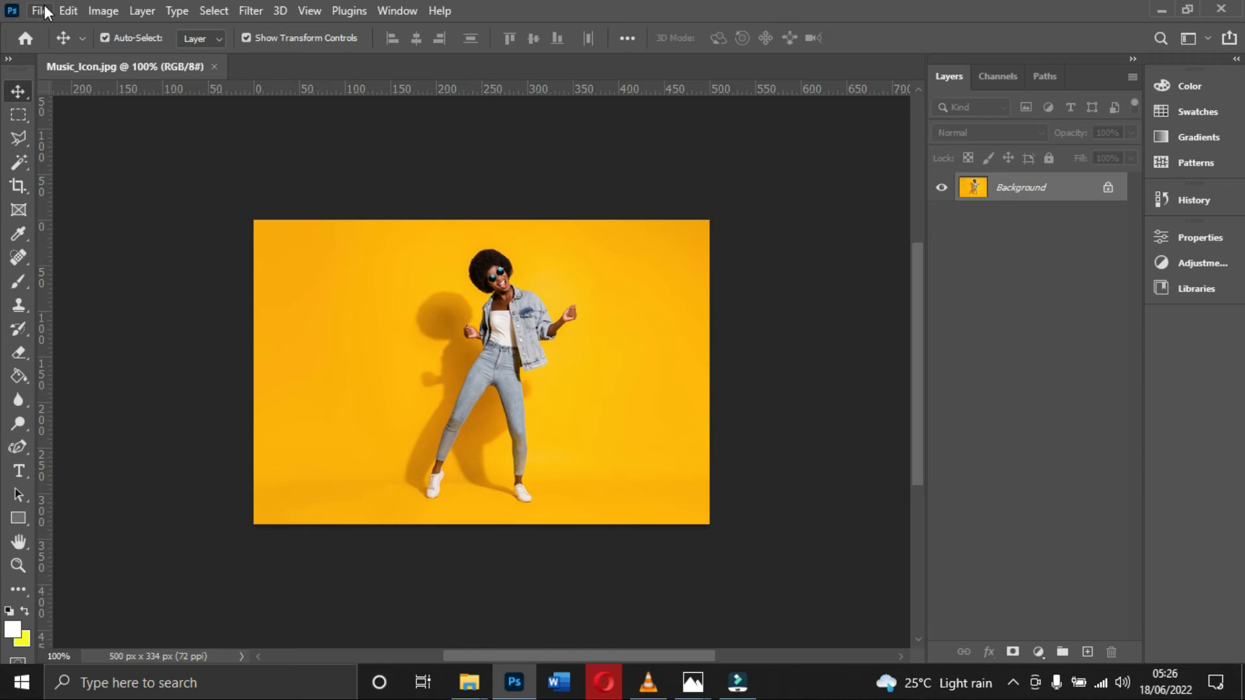
Open the image named original from the Resources folder as a second document
left_click(37, 6)
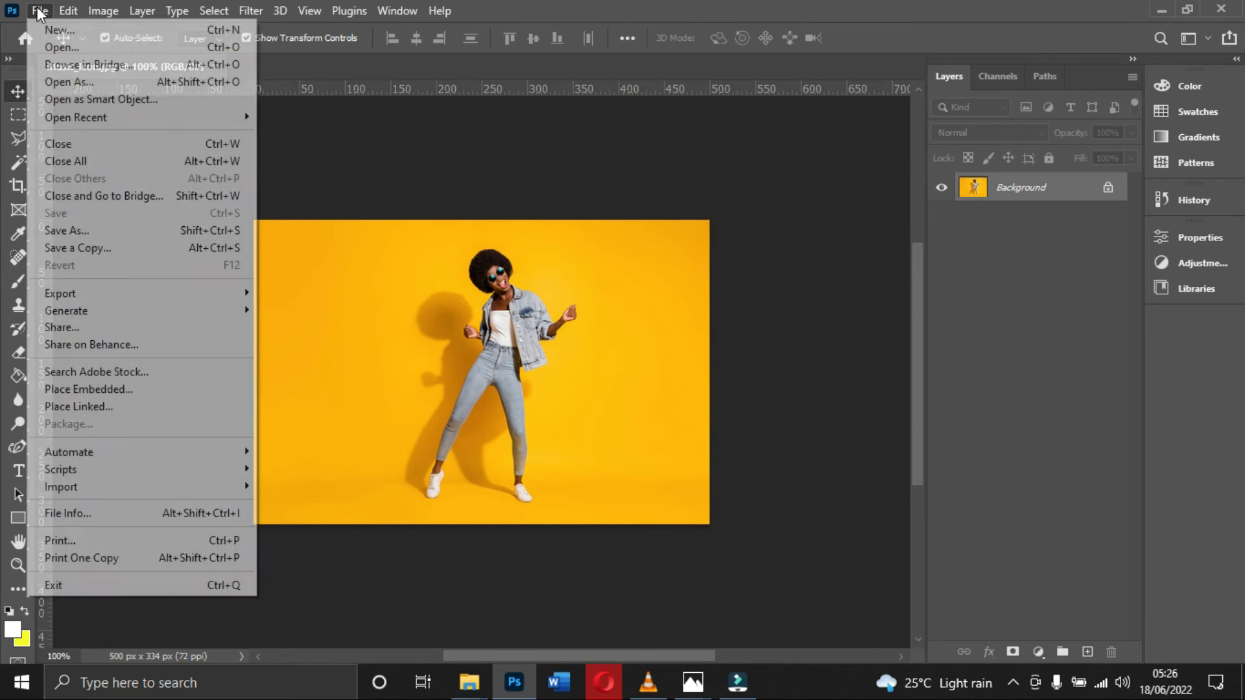
left_click(49, 52)
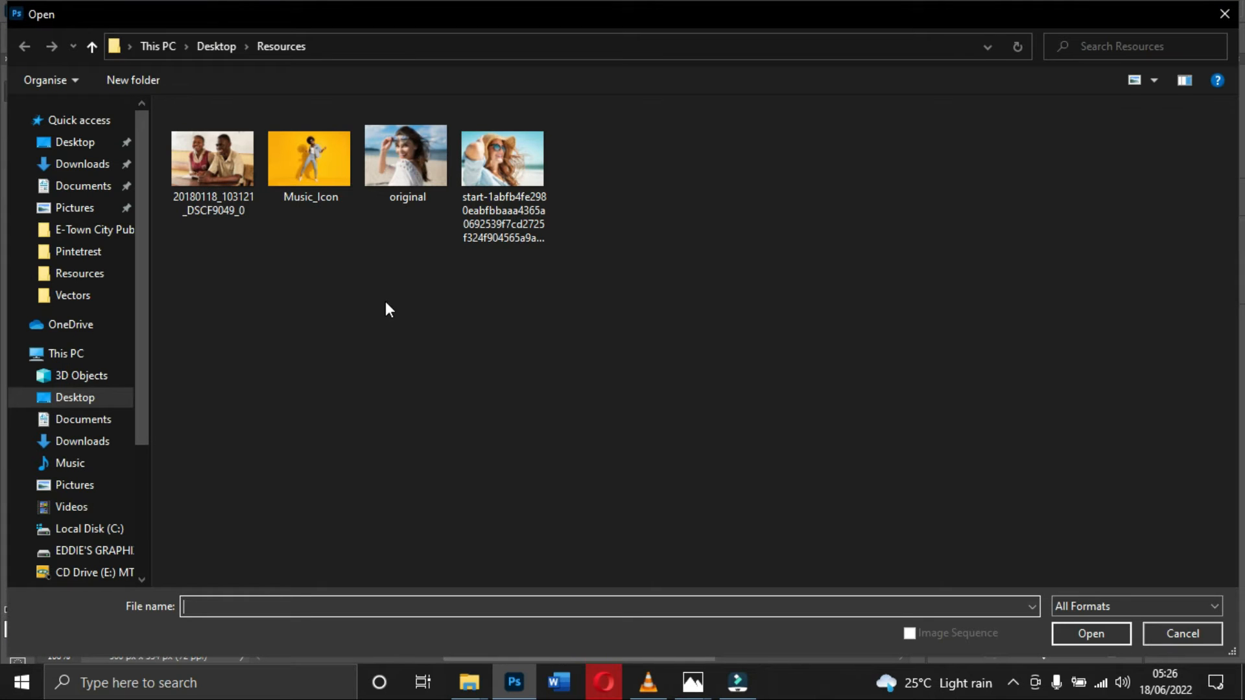
double_click(402, 170)
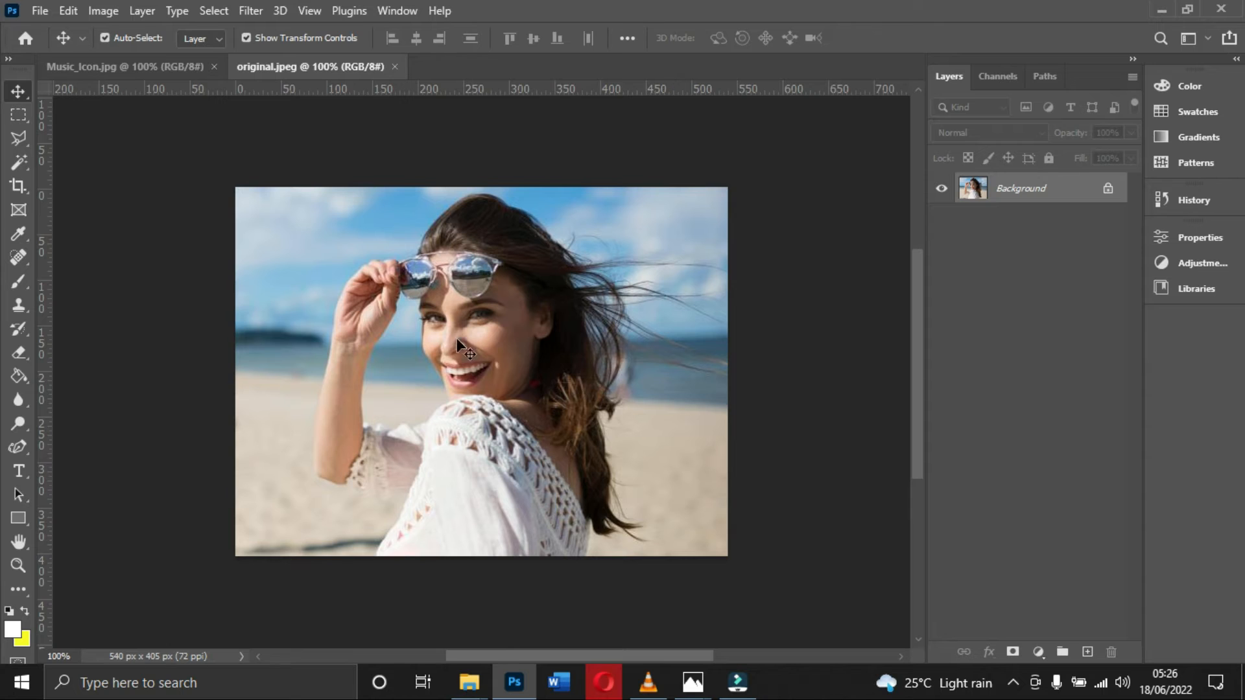
Return to the Music_Icon.jpg document and activate the Magic Wand tool
left_click(167, 67)
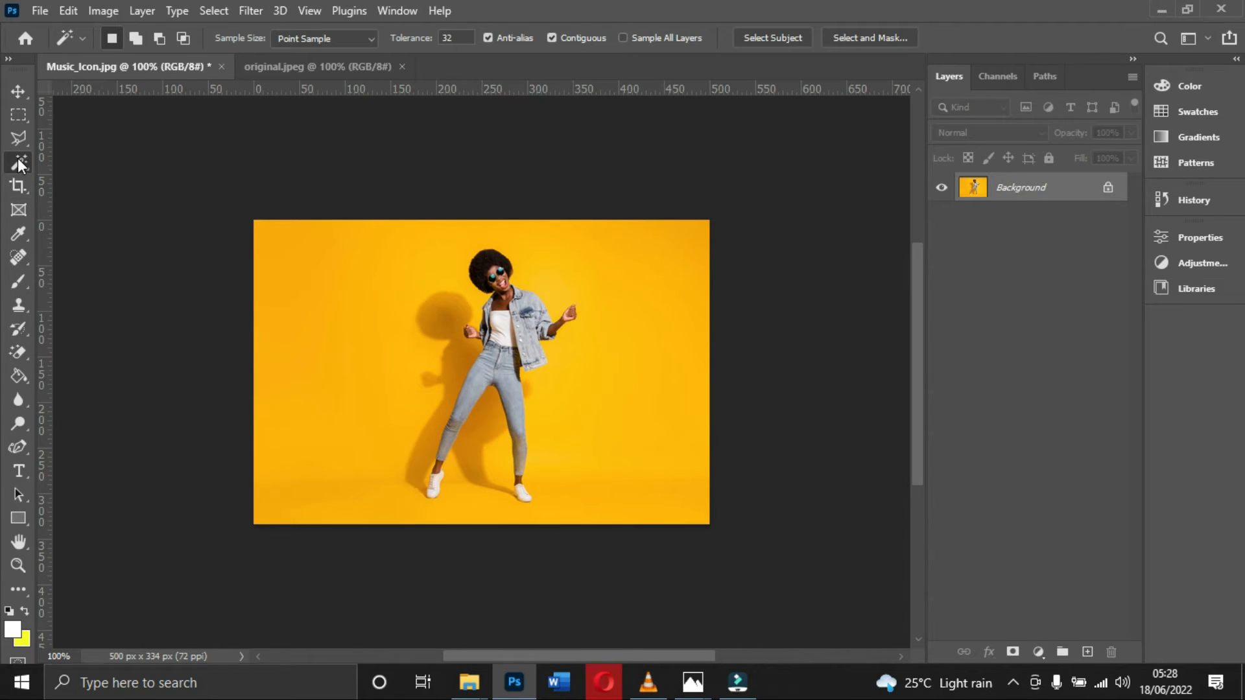
right_click(18, 157)
left_click(118, 197)
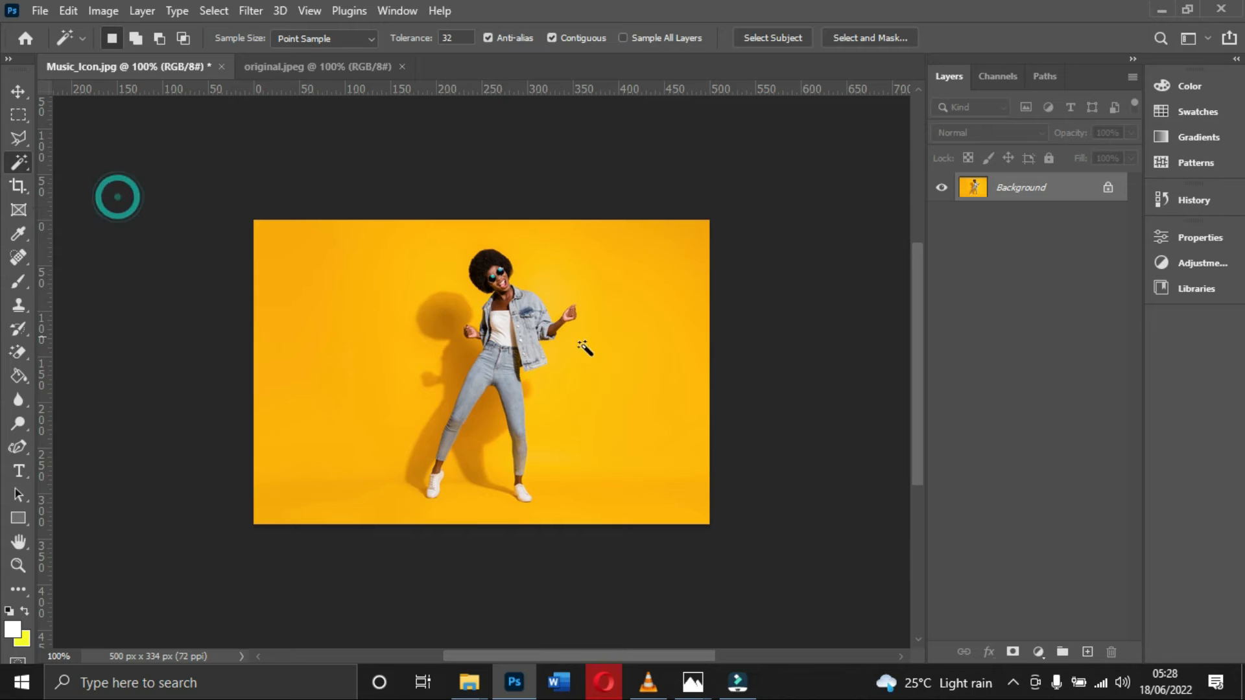
Convert the locked Background layer of Music_Icon.jpg into a regular layer, keeping the default layer settings
right_click(1061, 195)
left_click(1060, 188)
double_click(1054, 188)
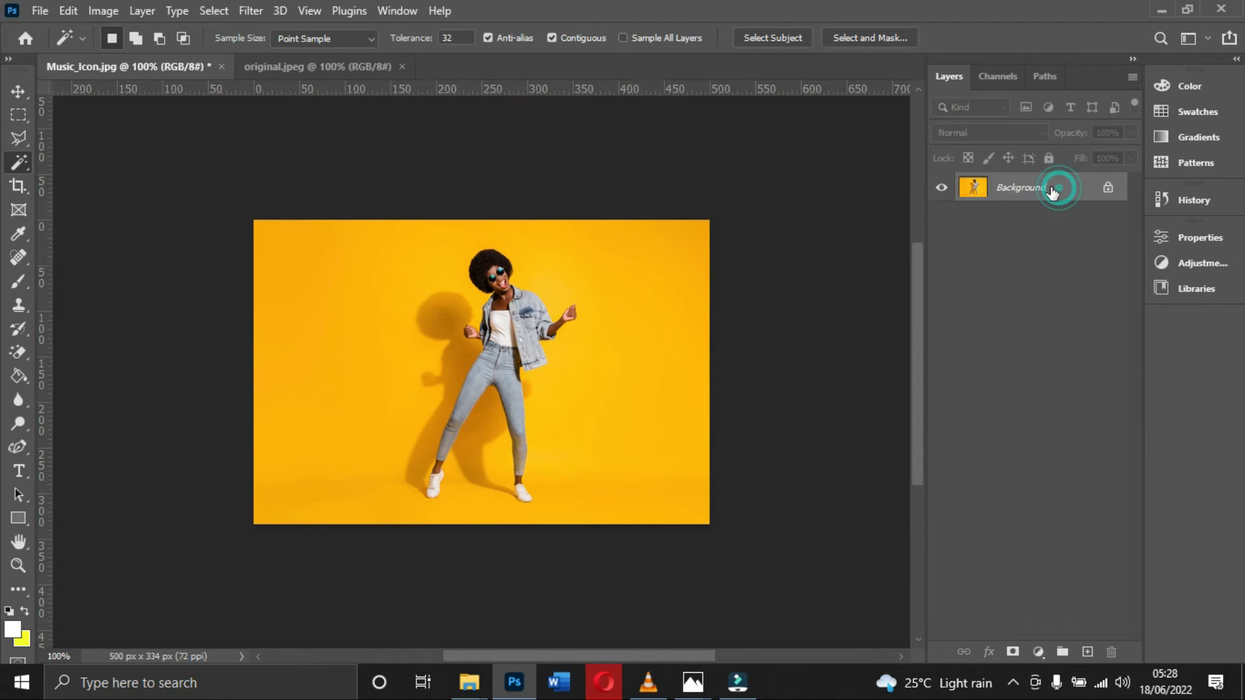
left_click(770, 191)
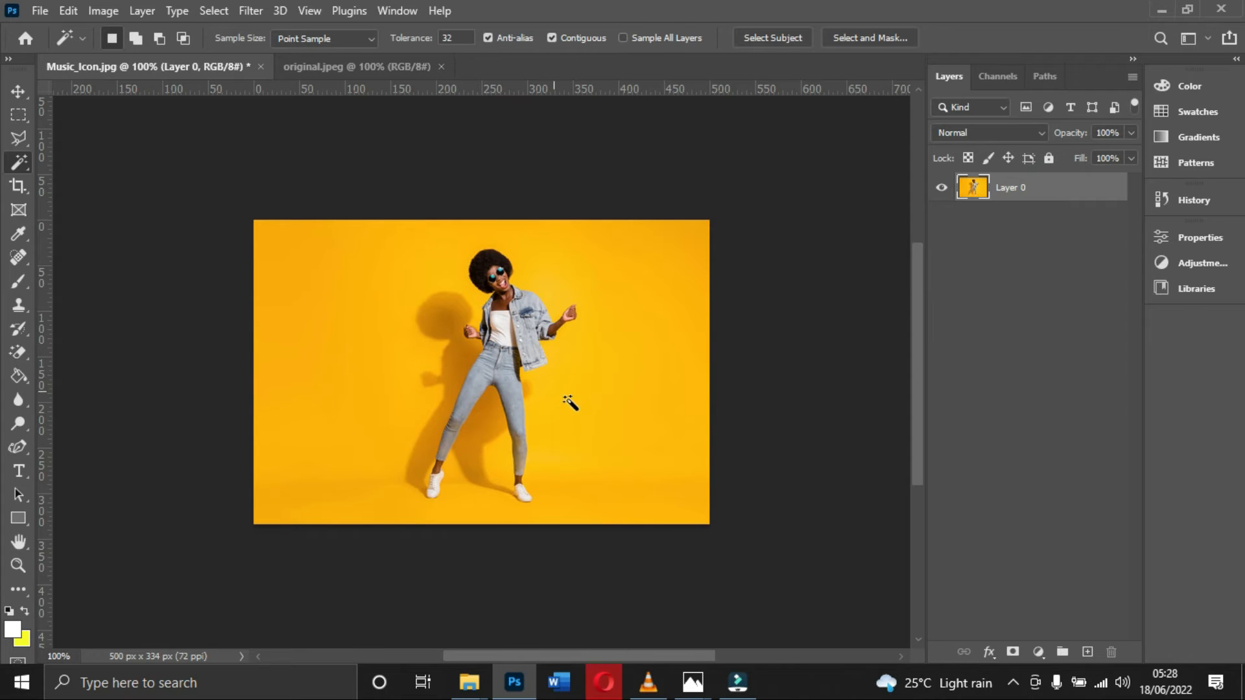
Select the yellow background around the woman with the Magic Wand, delete it, and clear the selection
left_click(607, 392)
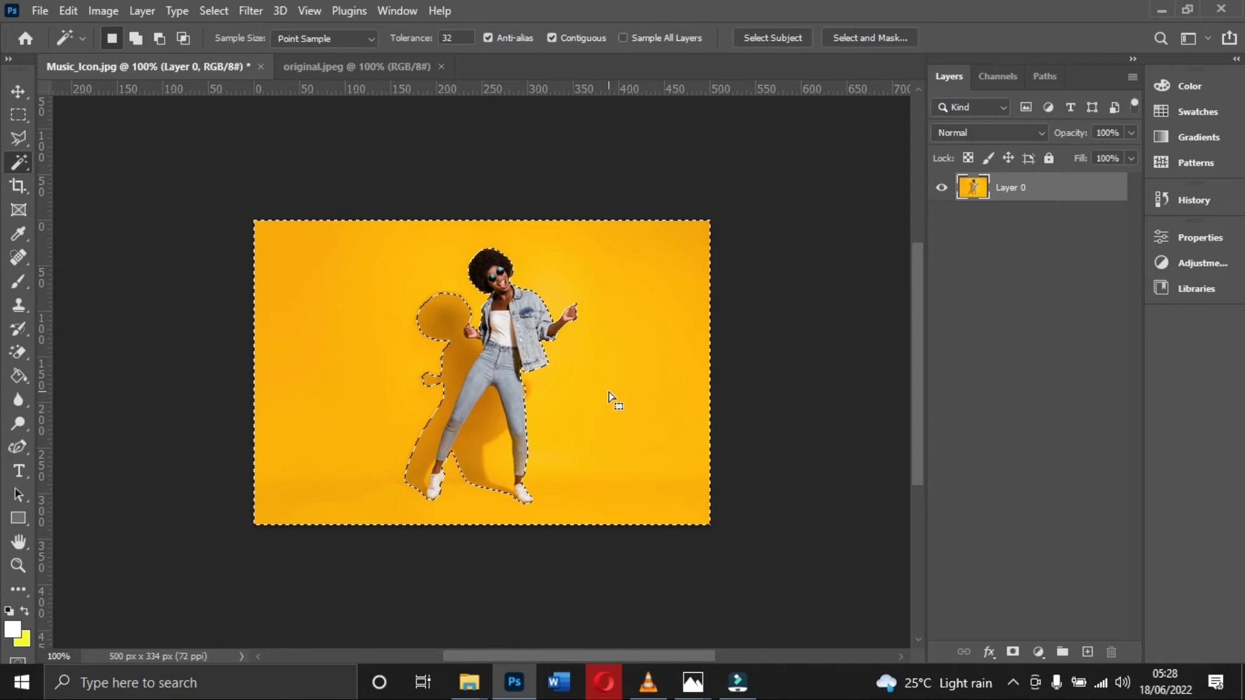
key("Delete")
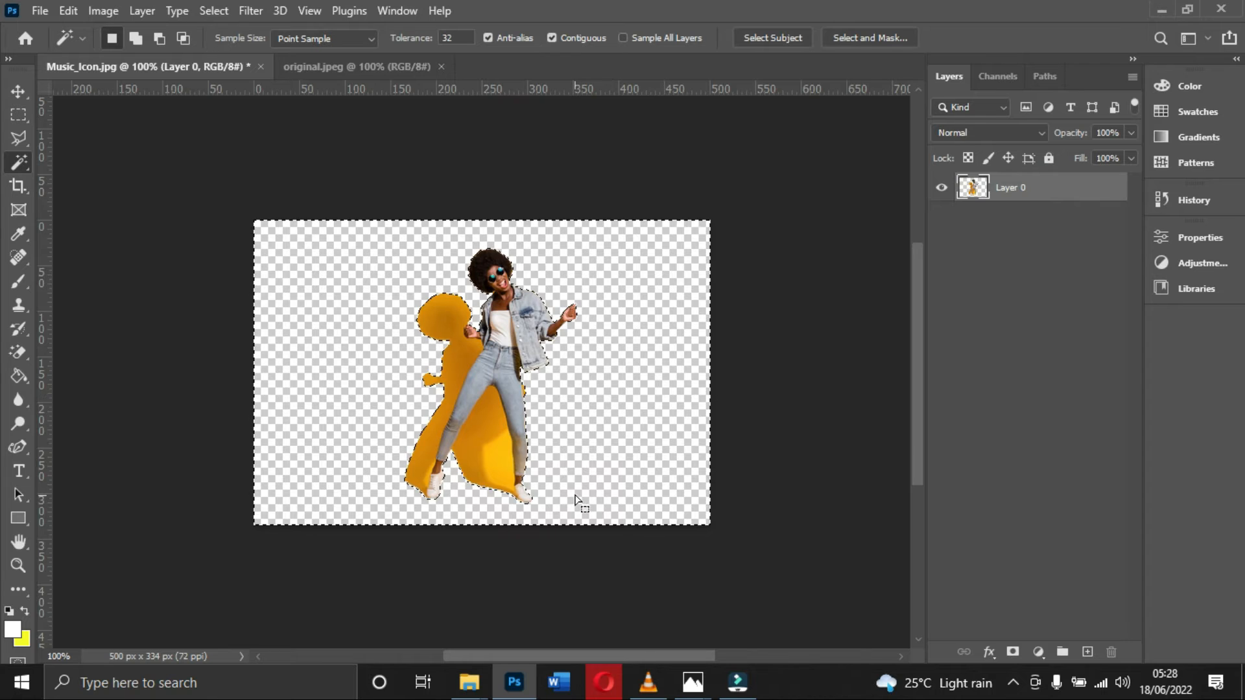
left_click(611, 397)
Select and delete the remaining yellow and orange shadow areas between the woman's legs and beside her body
left_click(488, 444)
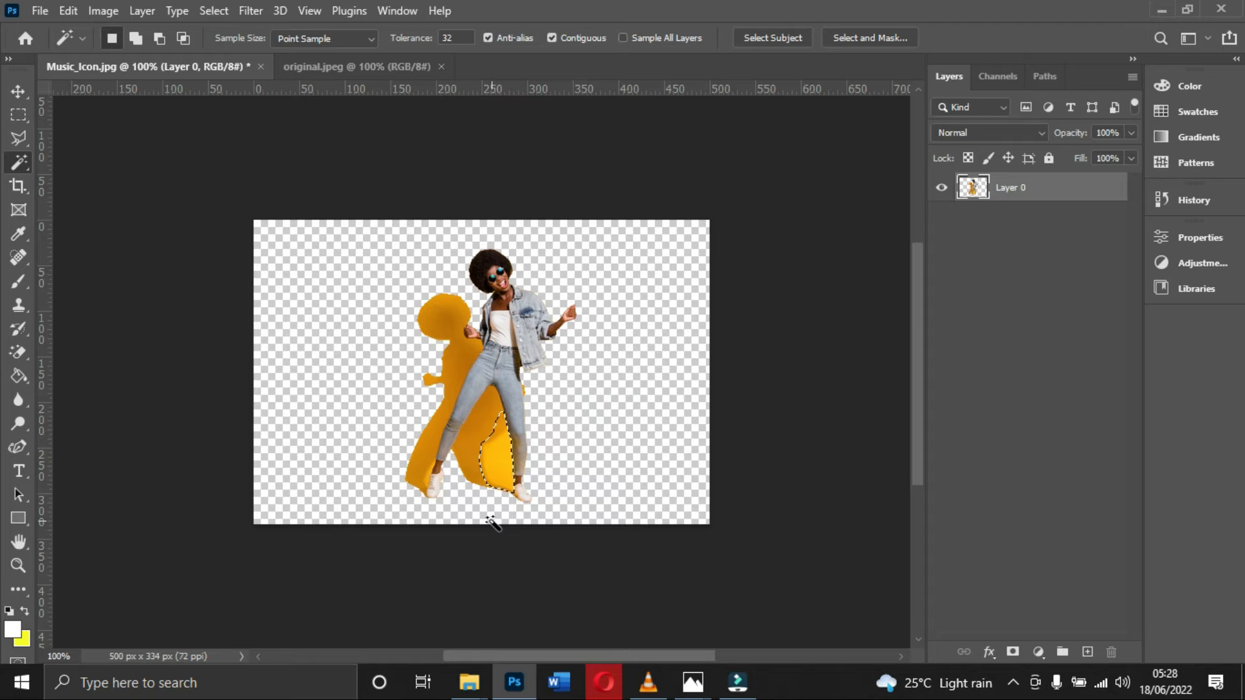
key("Delete")
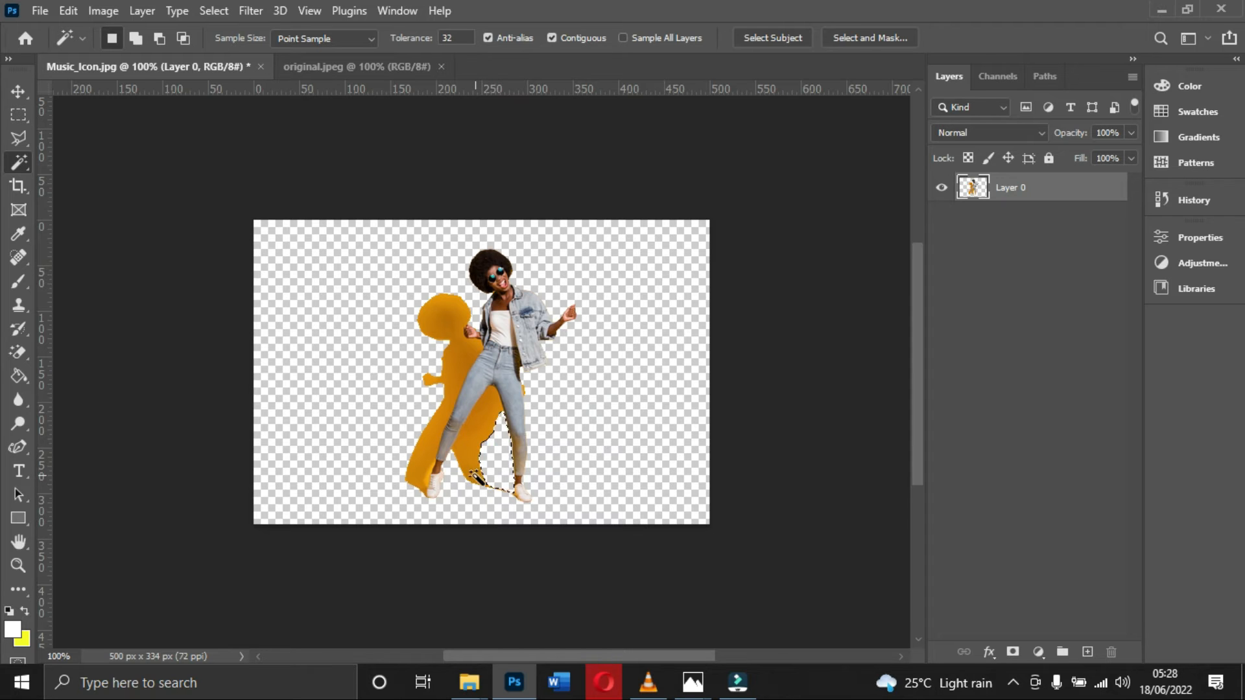
left_click(483, 411)
key("Delete")
left_click(453, 352)
key("Delete")
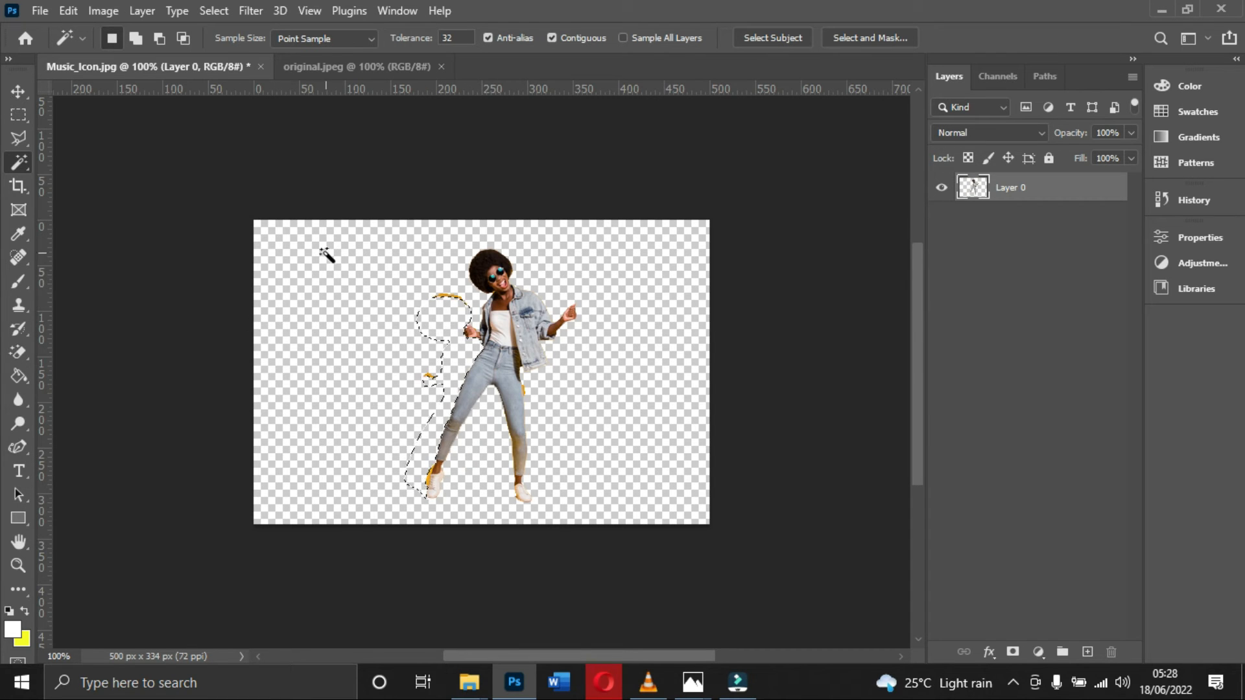
Clear the selection and move the cut-out woman slightly to the right on the canvas
key("ctrl+d")
left_click(18, 91)
mouse_move(516, 330)
left_mouse_down()
mouse_move(493, 365)
mouse_move(473, 353)
mouse_move(519, 344)
mouse_move(525, 329)
left_mouse_up()
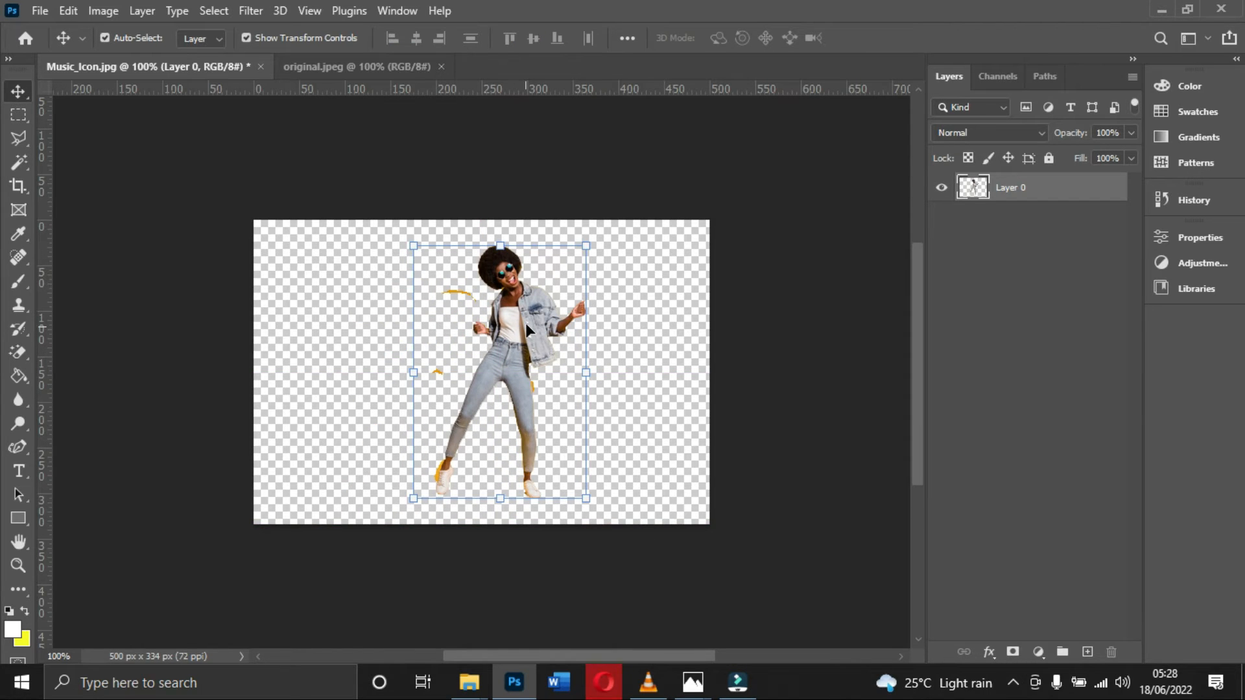
key("ctrl+plus")
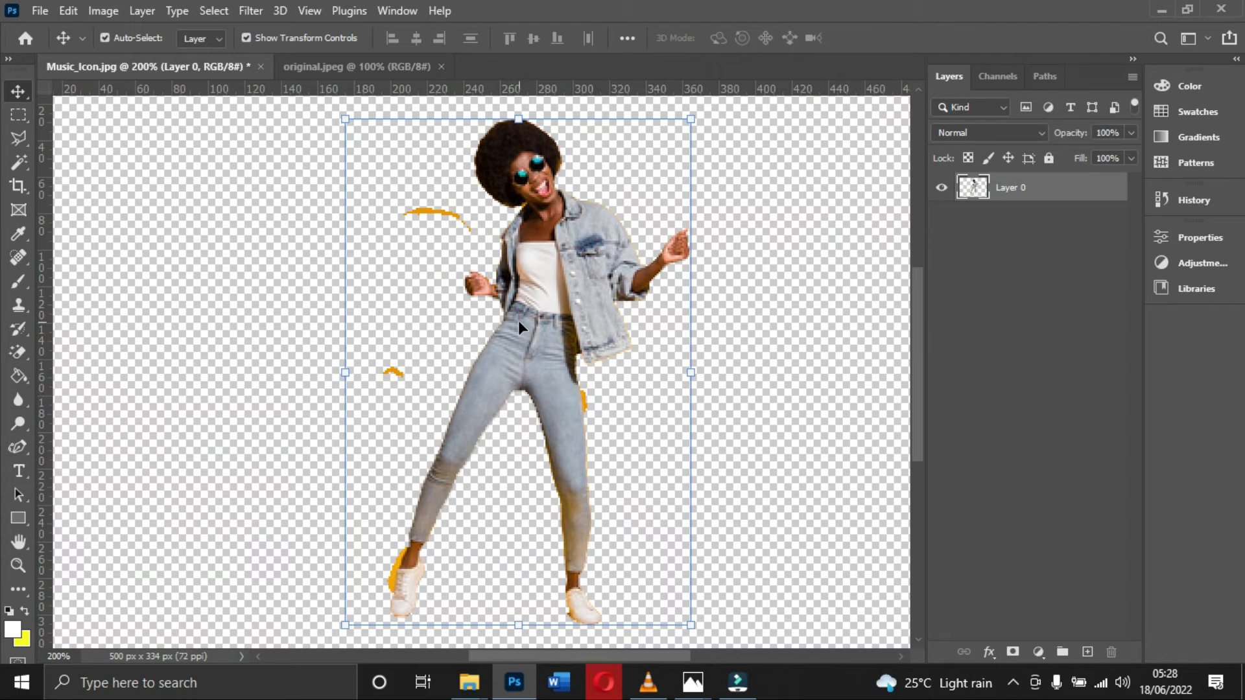
left_click(19, 157)
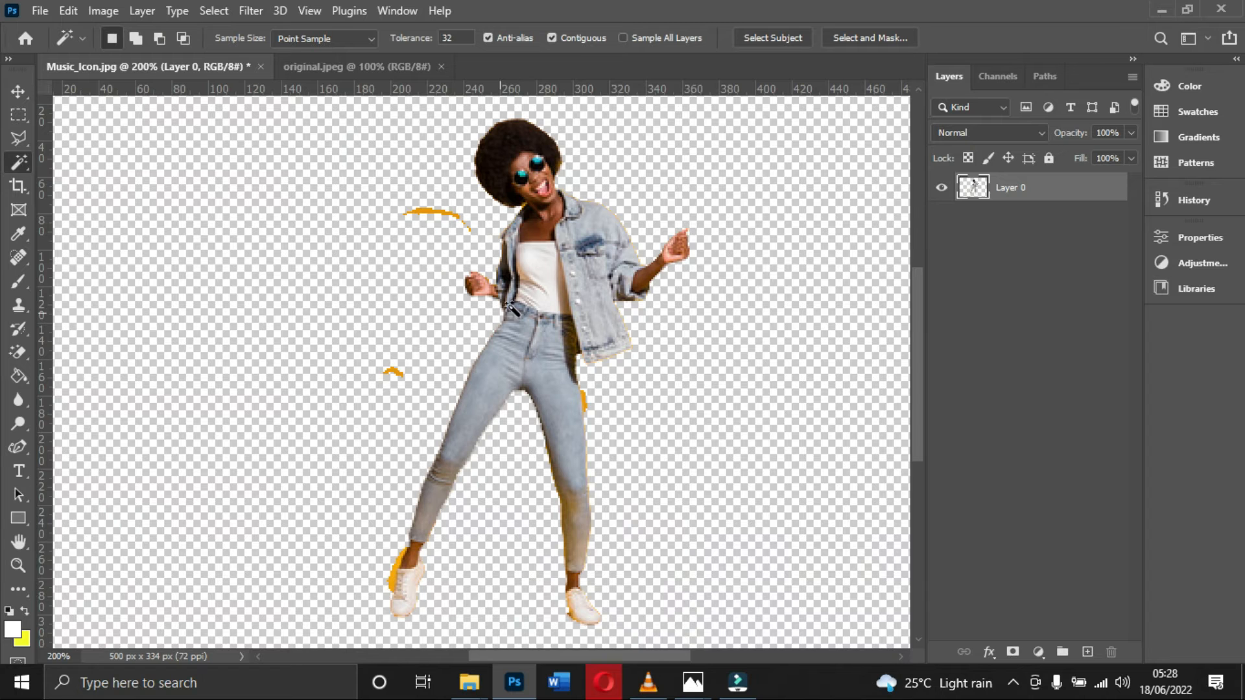
left_click(481, 252)
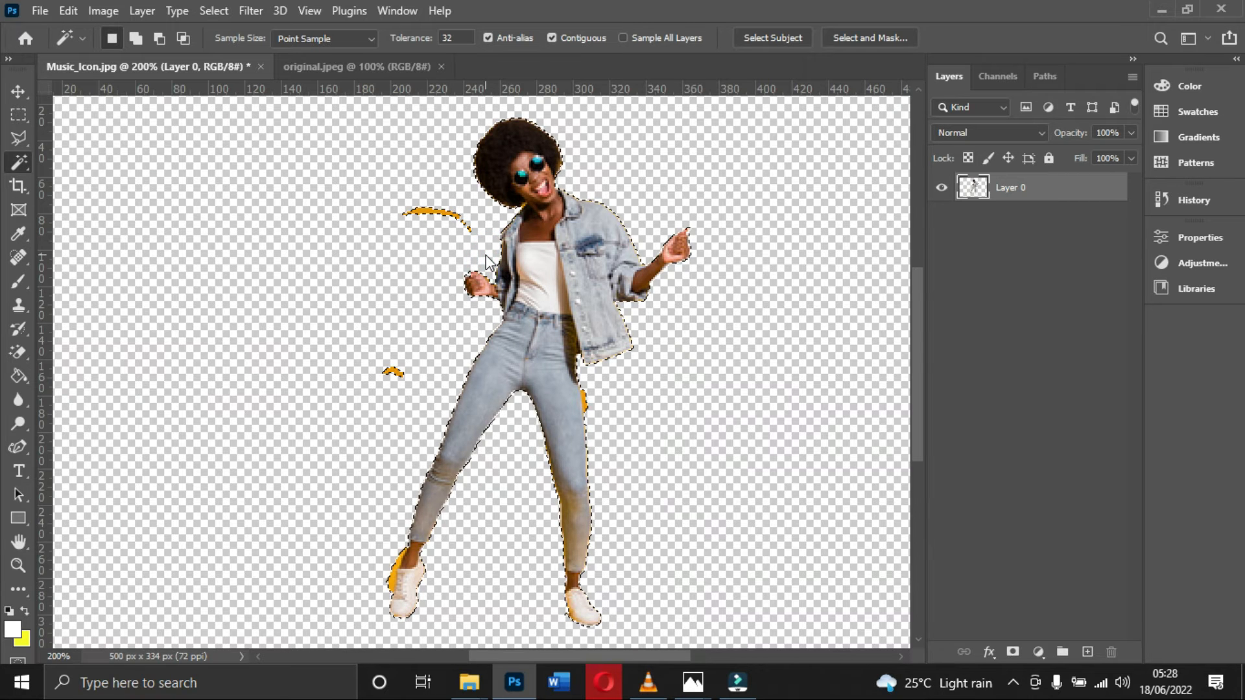
scroll(486, 255, "down", 1)
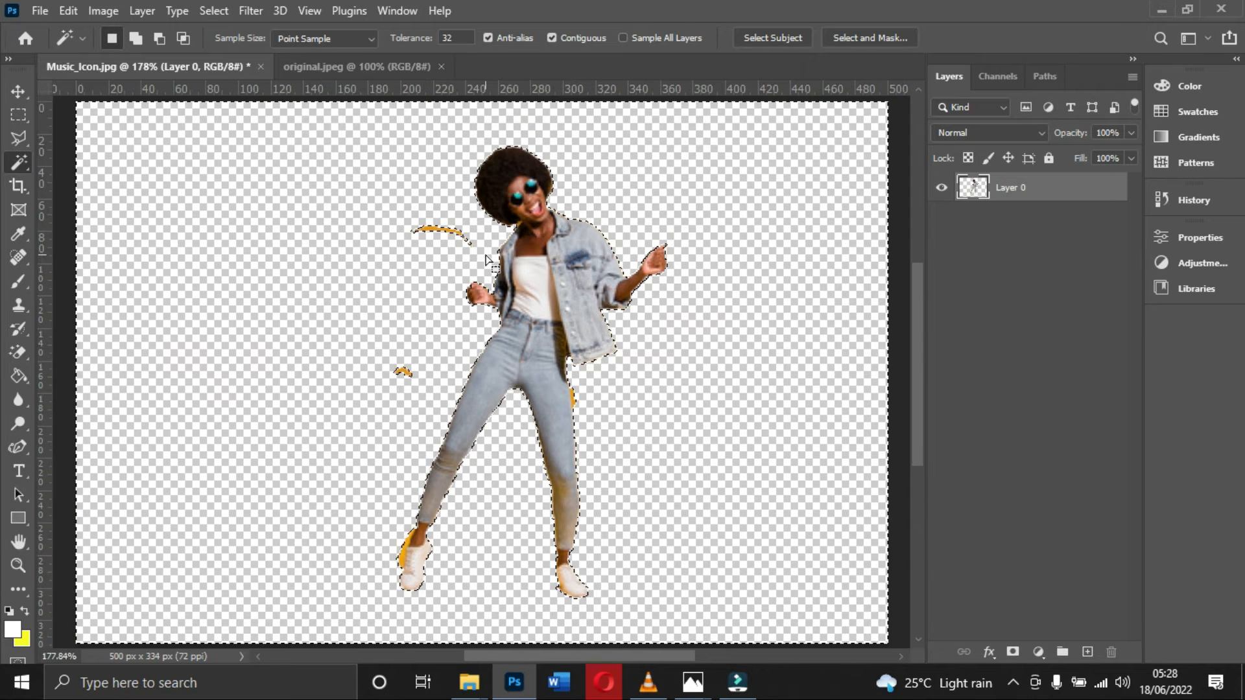
left_click(486, 256)
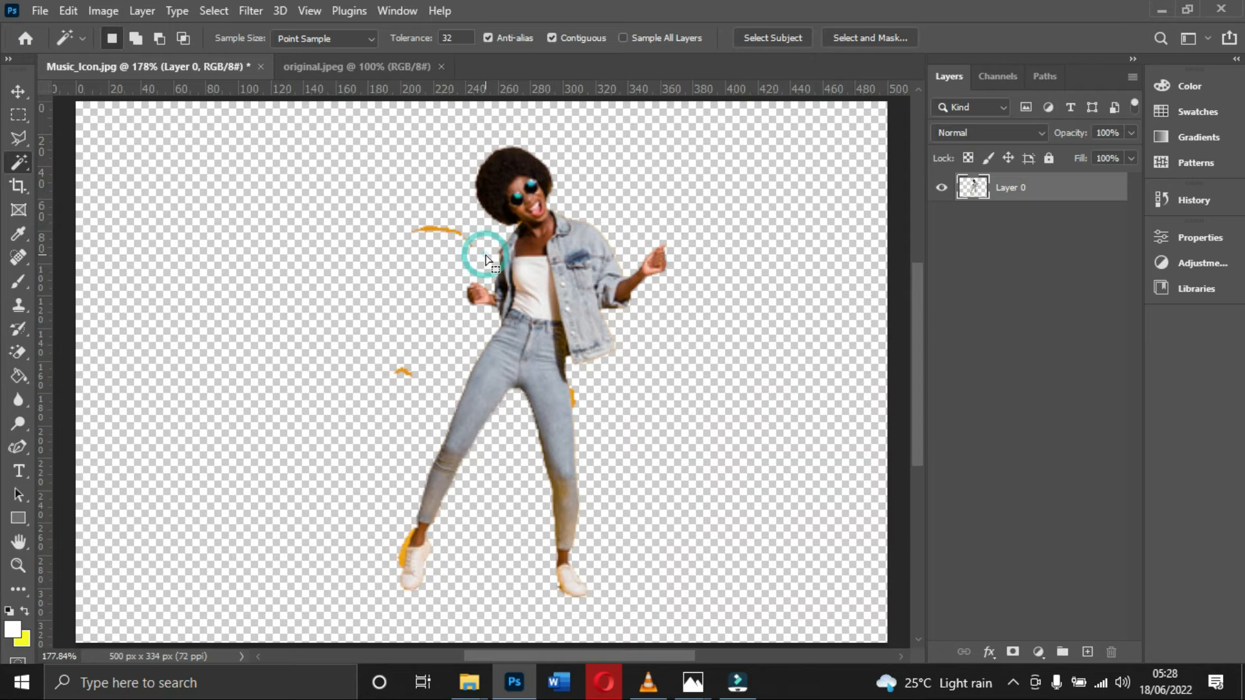
scroll(486, 256, "up", 1)
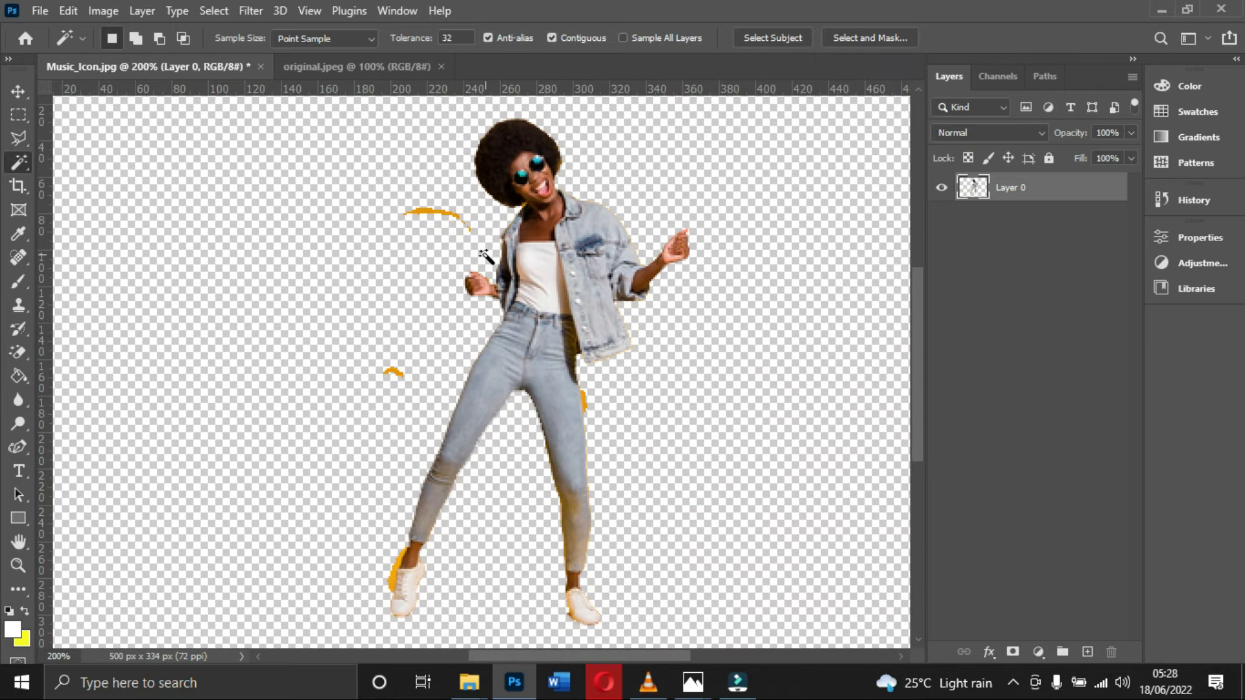
Activate the regular Eraser tool and set its soft round brush size to 10 px
left_click(11, 94)
left_click(18, 353)
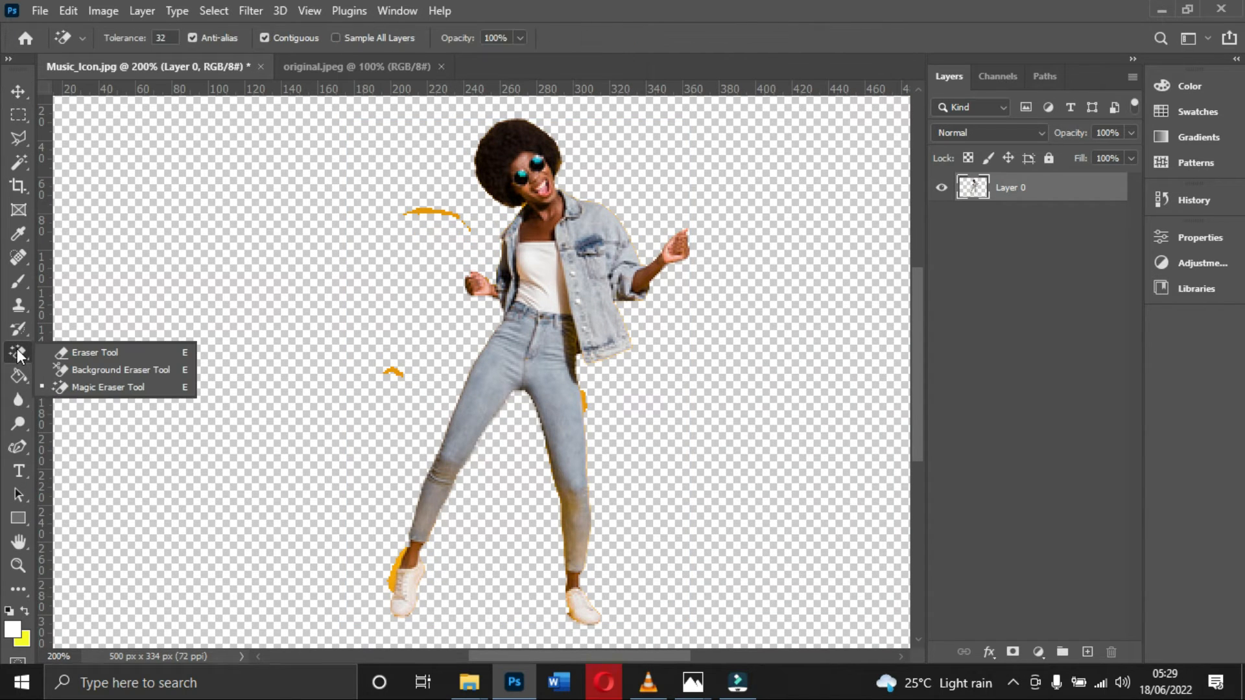
left_click(120, 348)
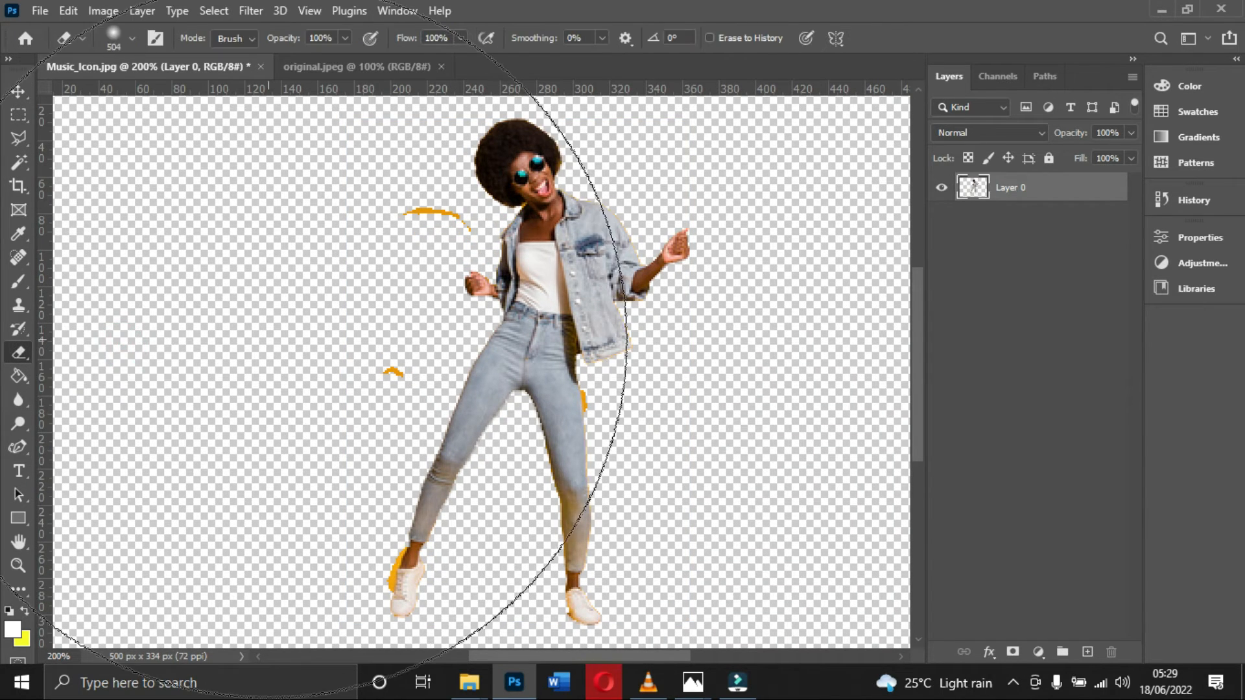
left_click(133, 38)
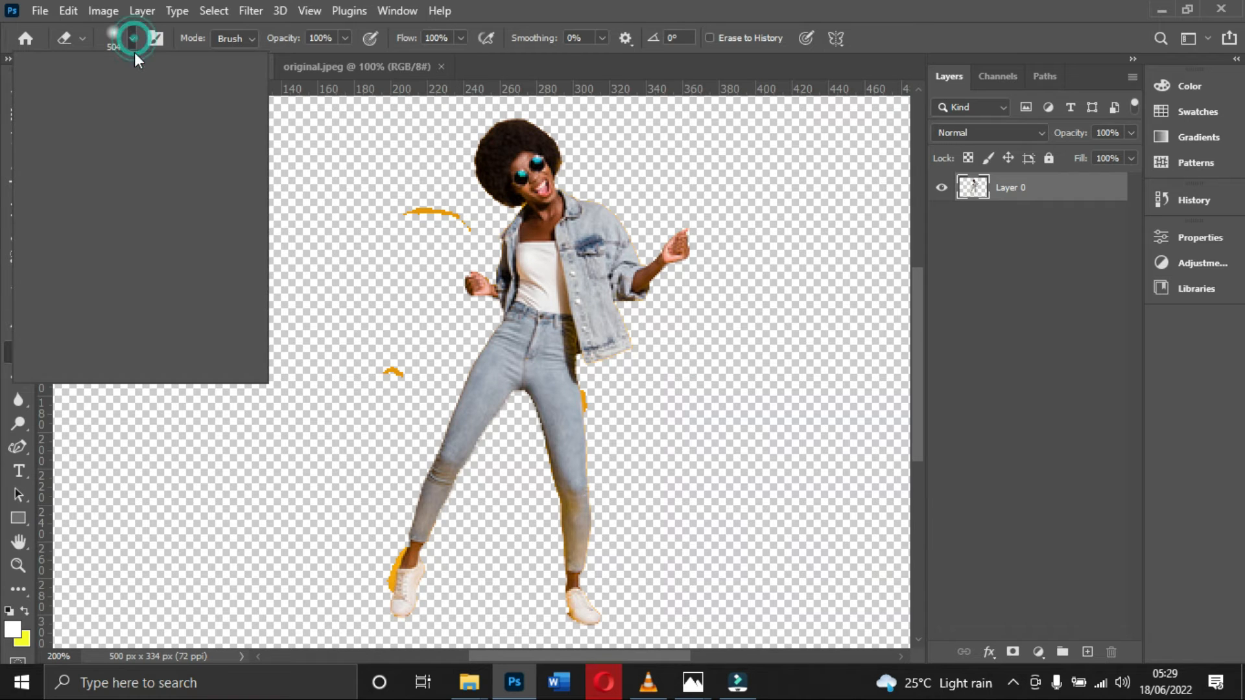
left_click_drag(132, 90, 127, 94)
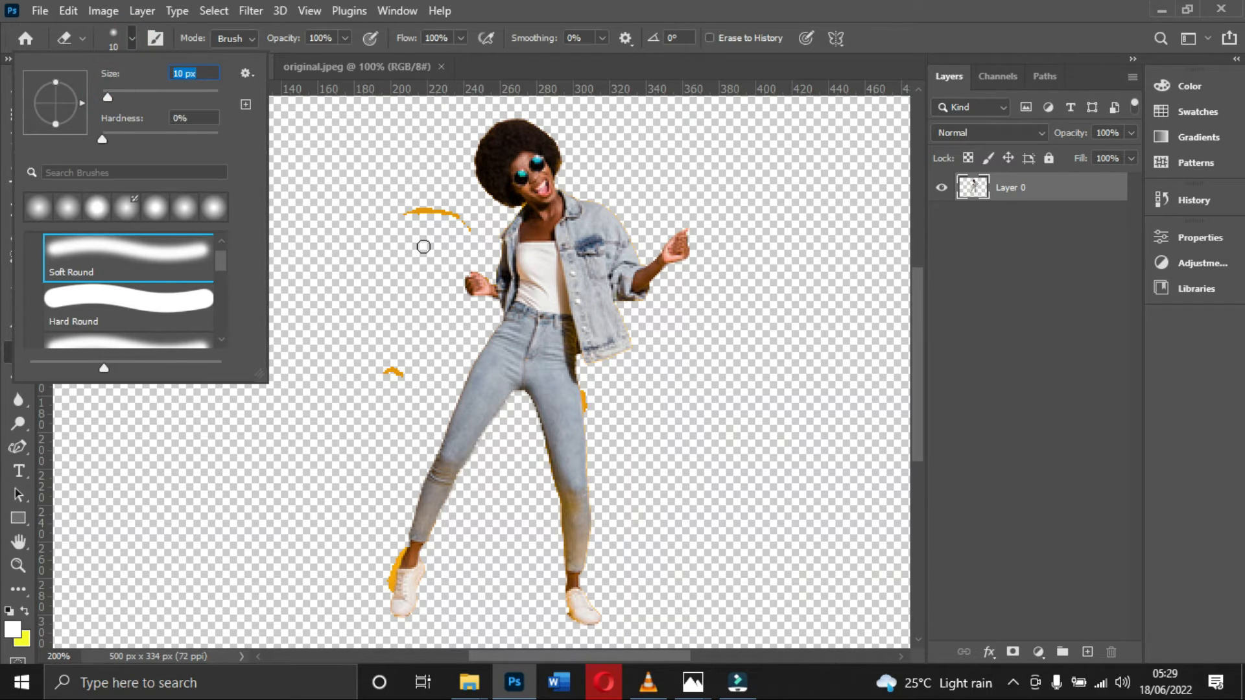
Erase the two loose orange shadow remnants in the empty area beside the woman's raised hand and hip
key("ctrl+plus")
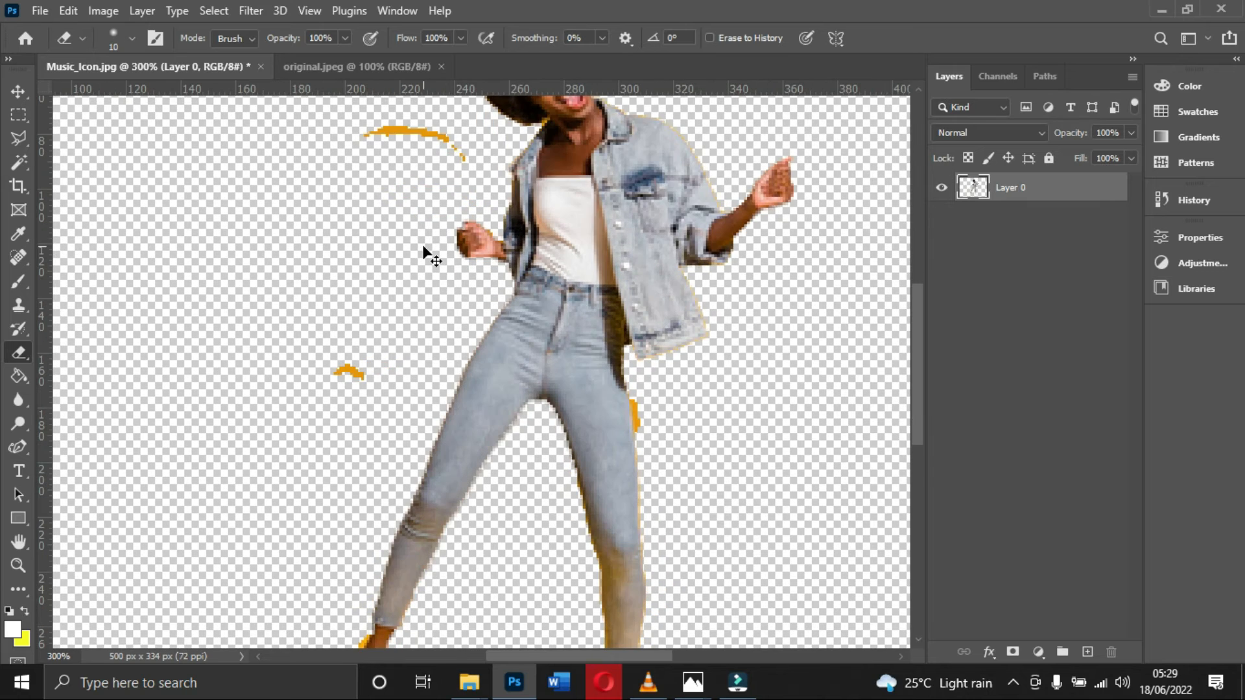
key("ctrl+BackSpace")
key("ctrl+z")
scroll(432, 250, "up", 1)
mouse_move(461, 200)
left_mouse_down()
mouse_move(398, 171)
mouse_move(319, 184)
left_mouse_up()
mouse_move(339, 416)
left_mouse_down()
mouse_move(355, 408)
mouse_move(364, 420)
left_mouse_up()
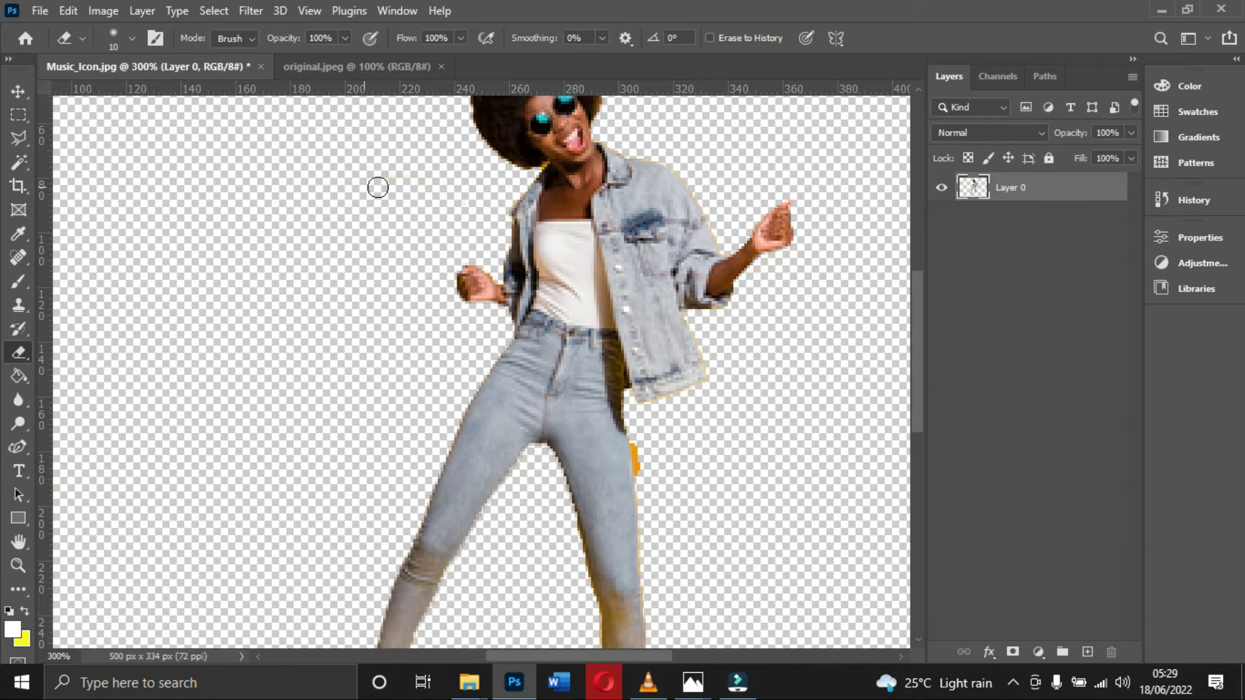
Erase along the outside of the orange patch on the woman's outer thigh below the jacket
scroll(261, 338, "up", 2)
scroll(266, 376, "down", 3)
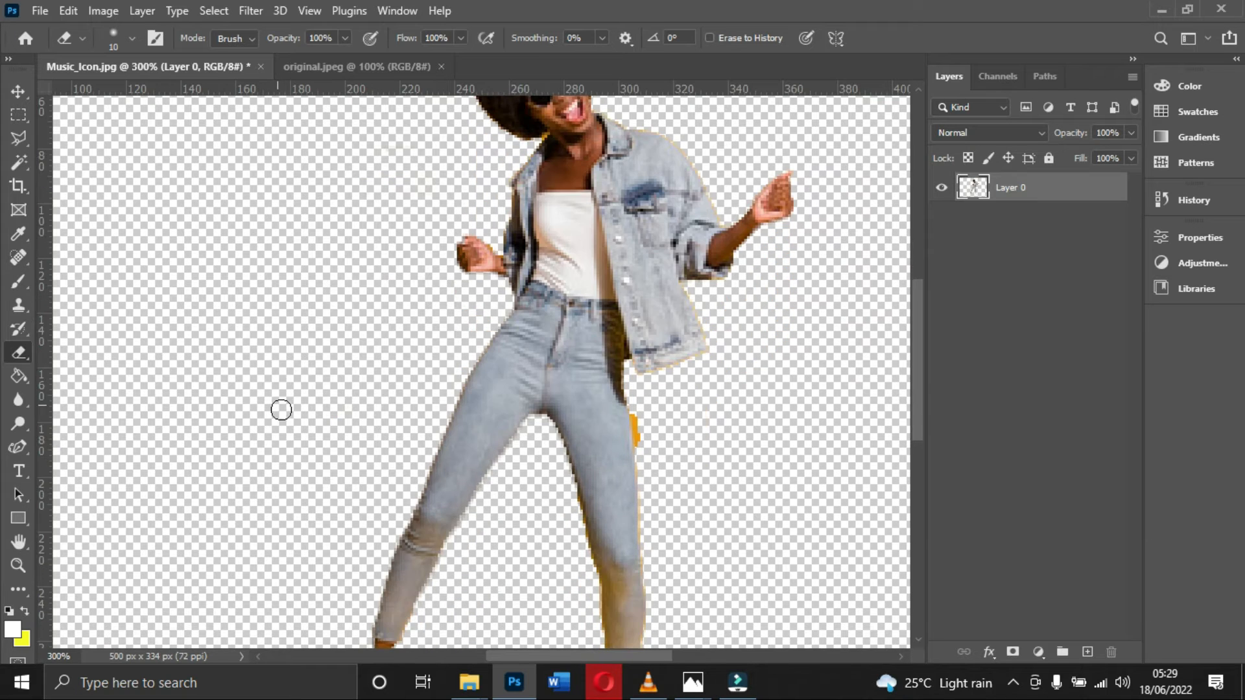
key("ctrl+plus")
key("ctrl+plus")
key("ctrl+plus")
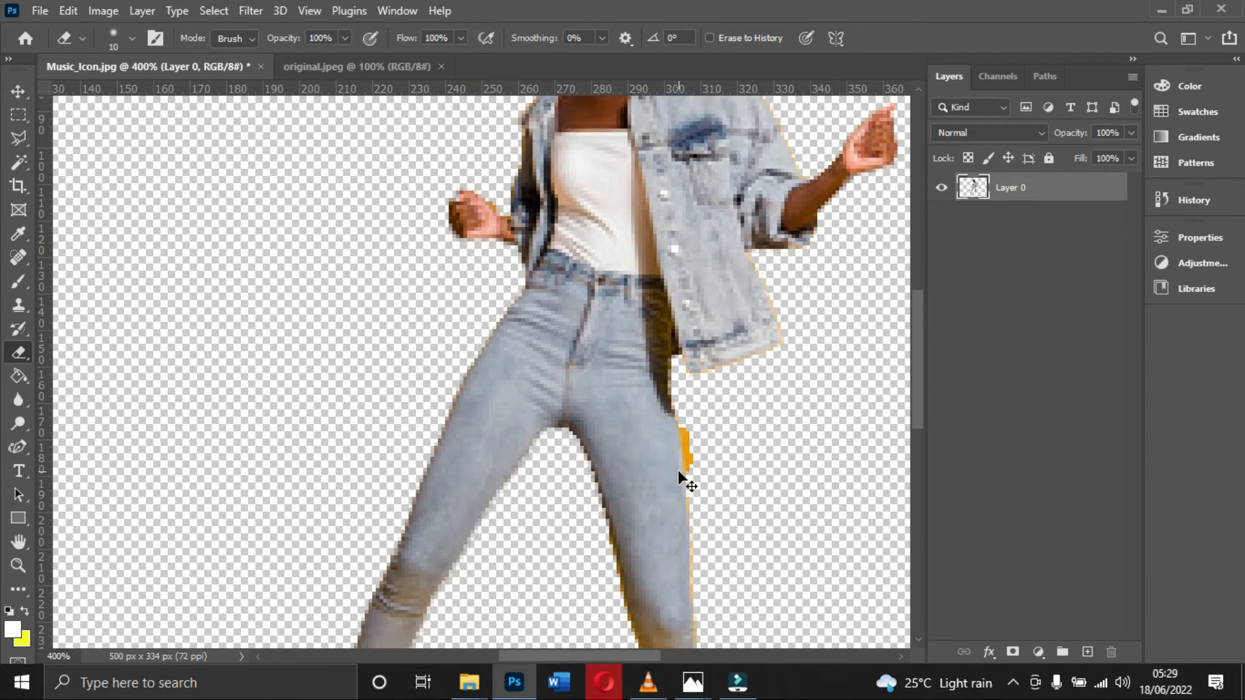
key("ctrl+plus")
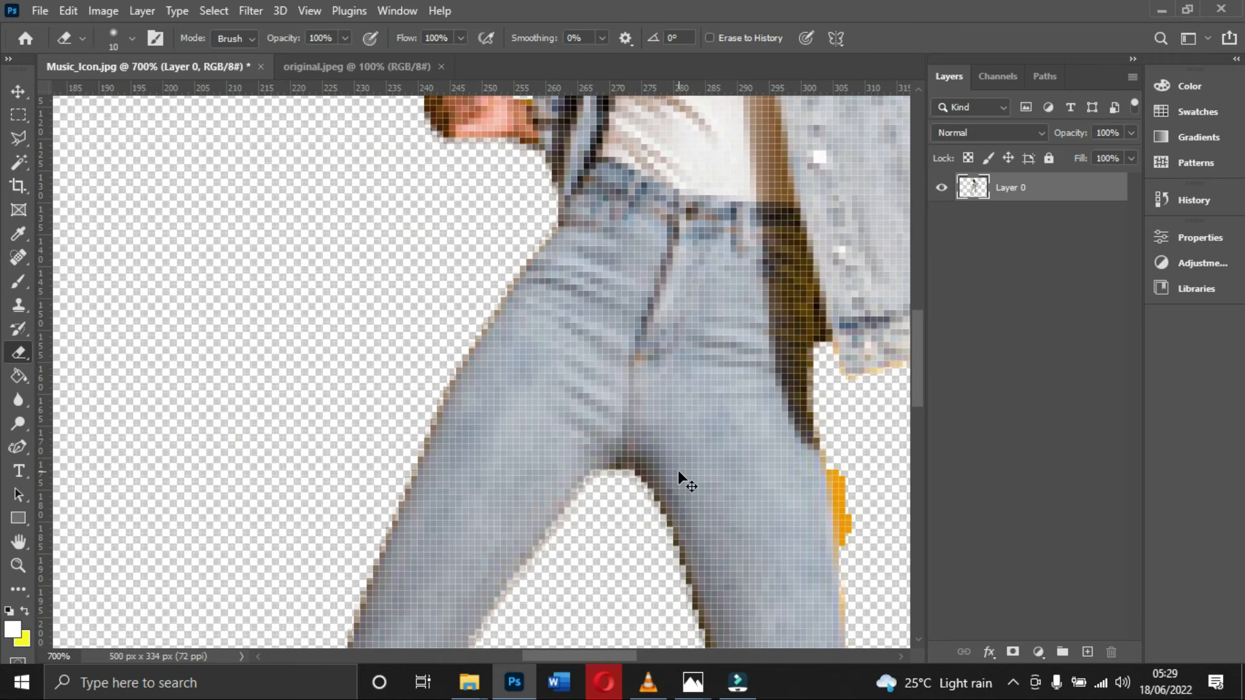
left_click_drag(596, 657, 659, 657)
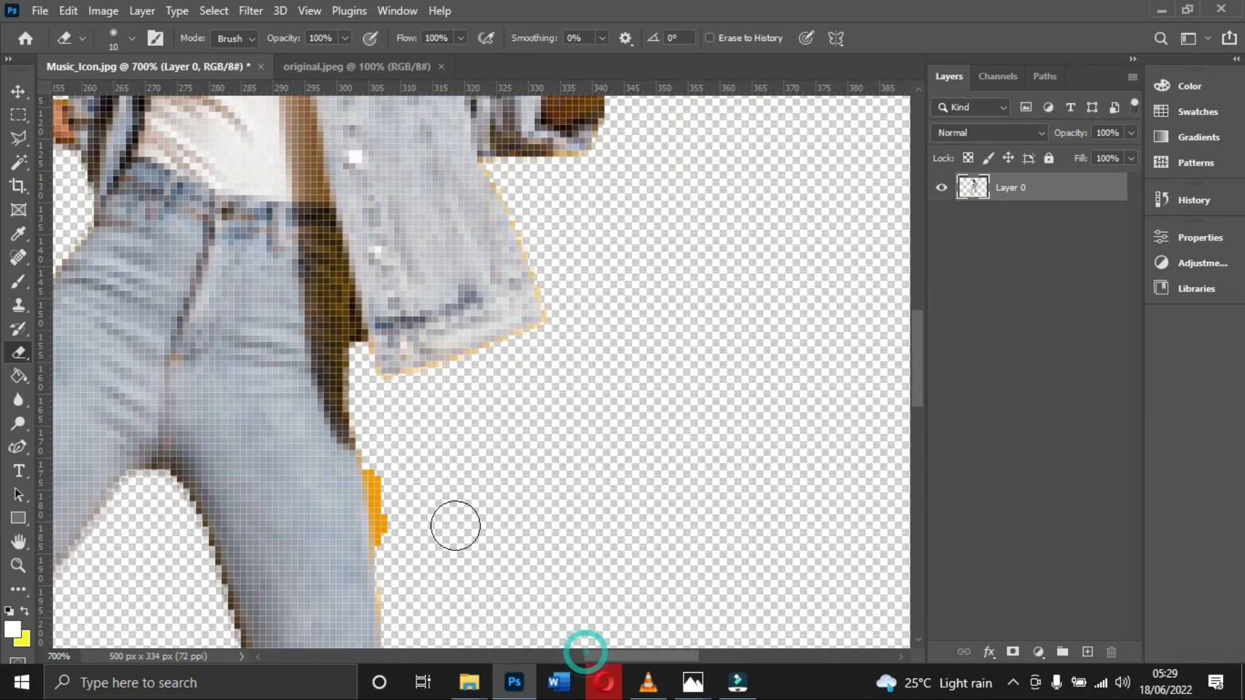
left_click_drag(398, 463, 411, 534)
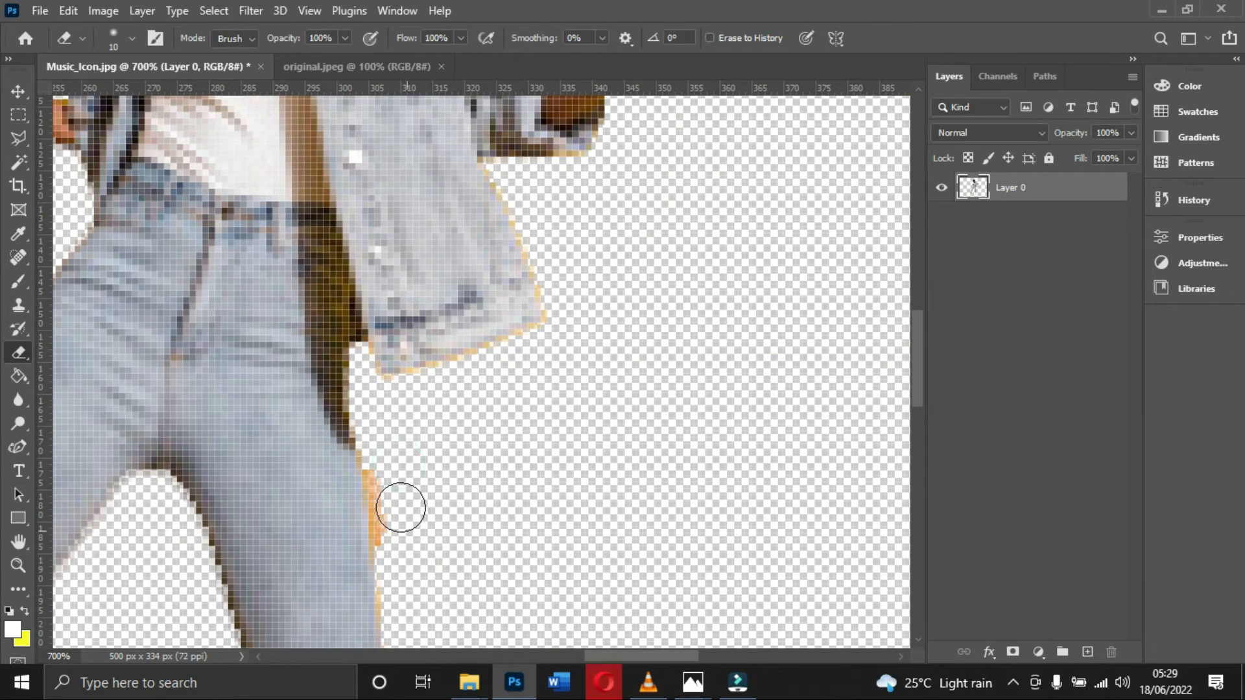
Set the eraser size to 3 px and remove the rest of the orange patch beside the outer thigh
left_click(131, 38)
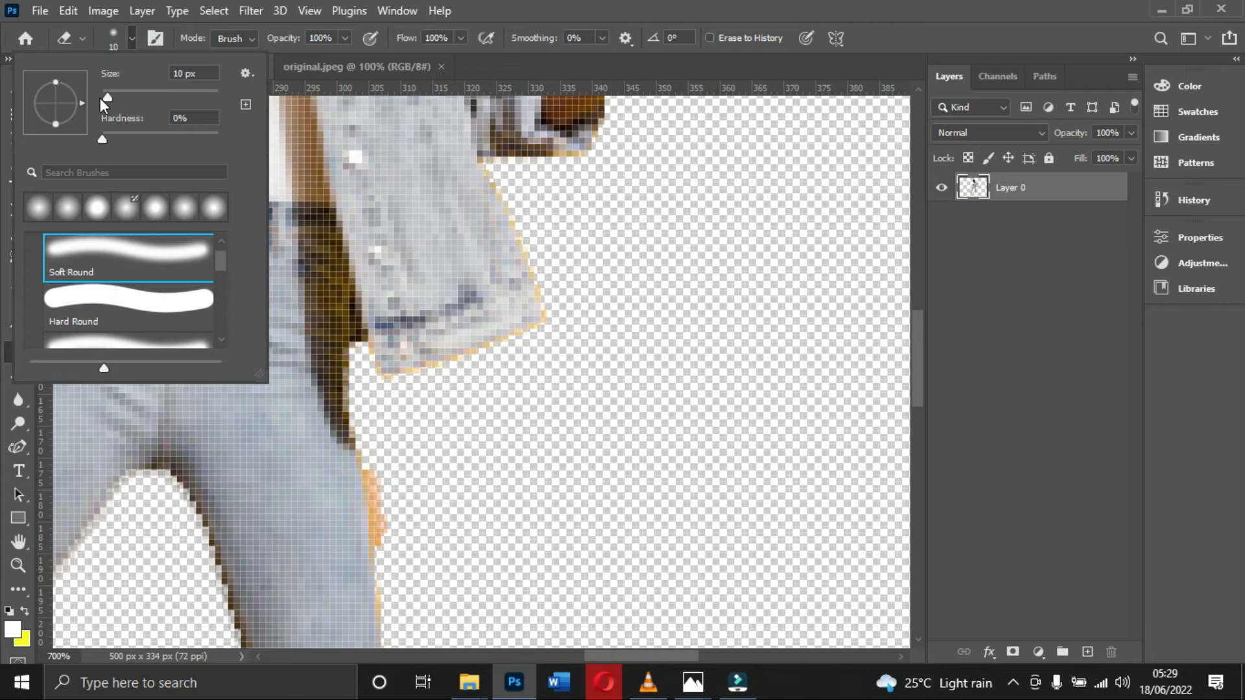
left_click(199, 81)
type("7")
key("Return")
left_click_drag(383, 473, 389, 527)
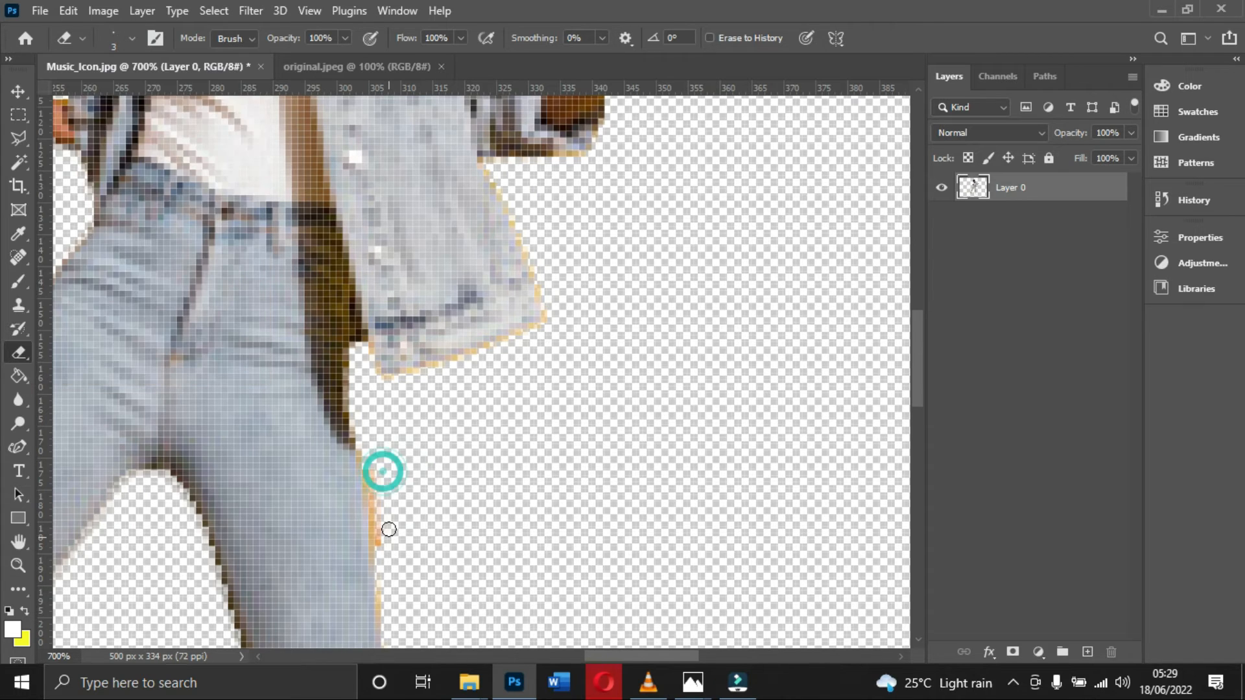
mouse_move(372, 476)
left_mouse_down()
mouse_move(380, 542)
mouse_move(381, 532)
left_mouse_up()
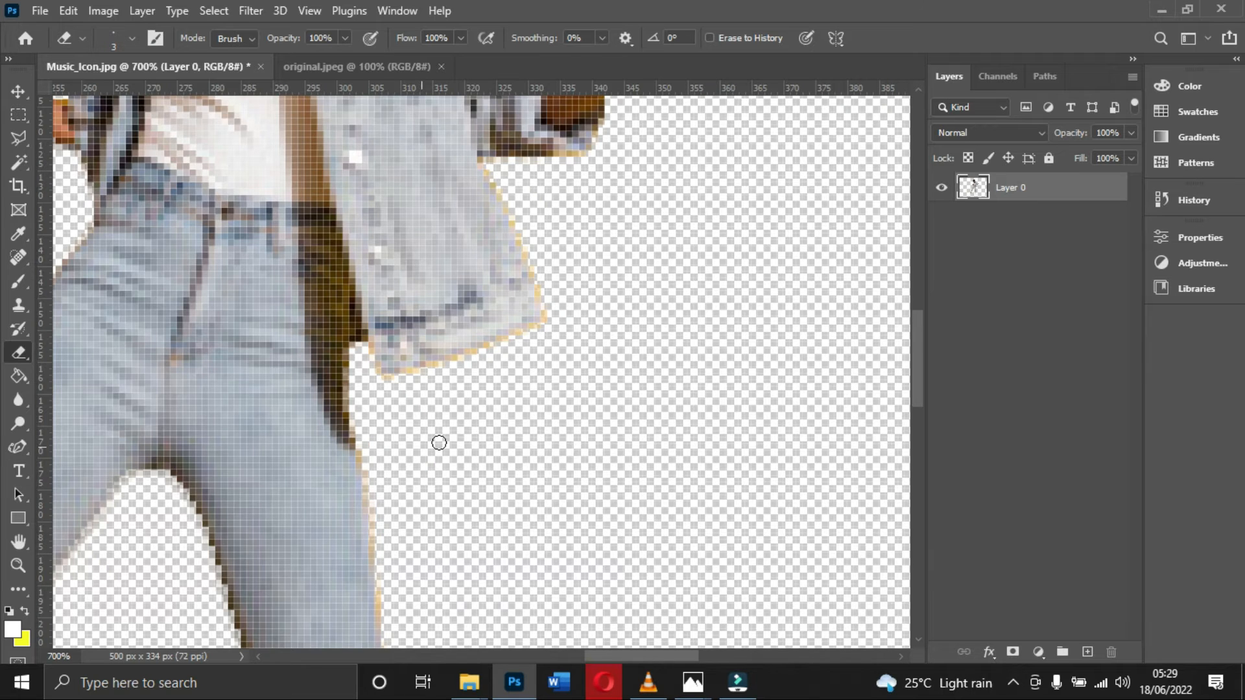
Erase the orange fringe along the outer edge of the thigh and the dark fringe along its inner edge
scroll(439, 443, "down", 5)
left_click_drag(389, 381, 392, 490)
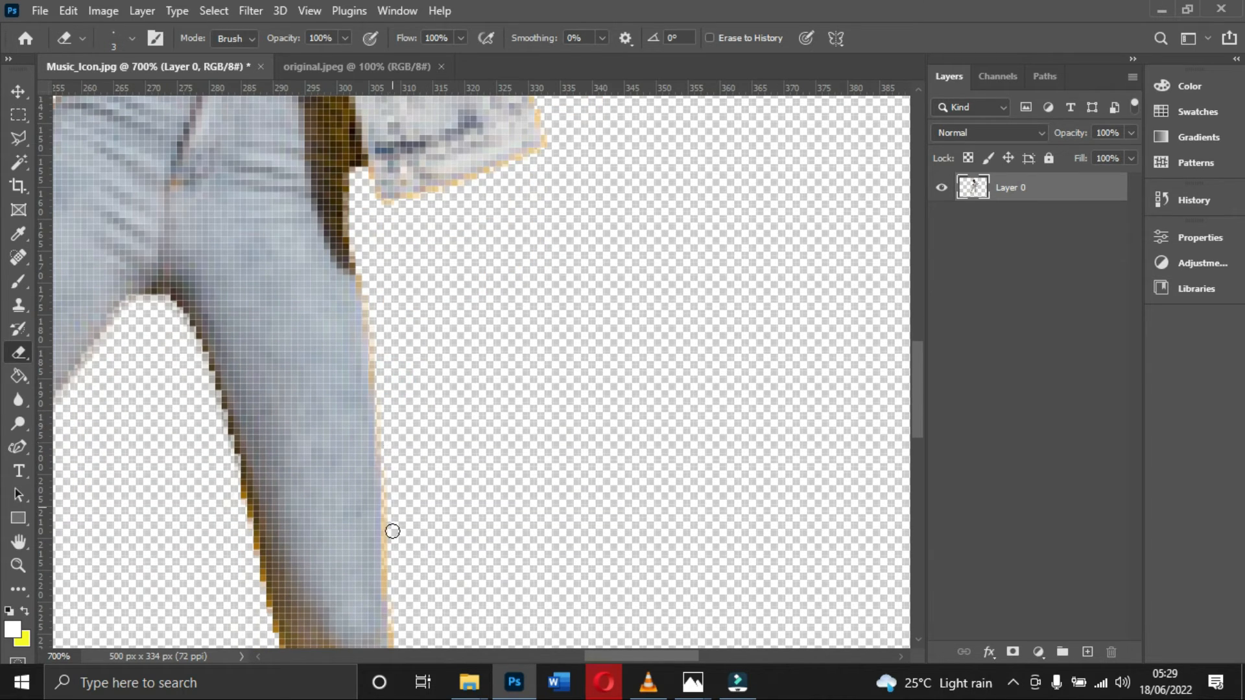
scroll(406, 352, "down", 4)
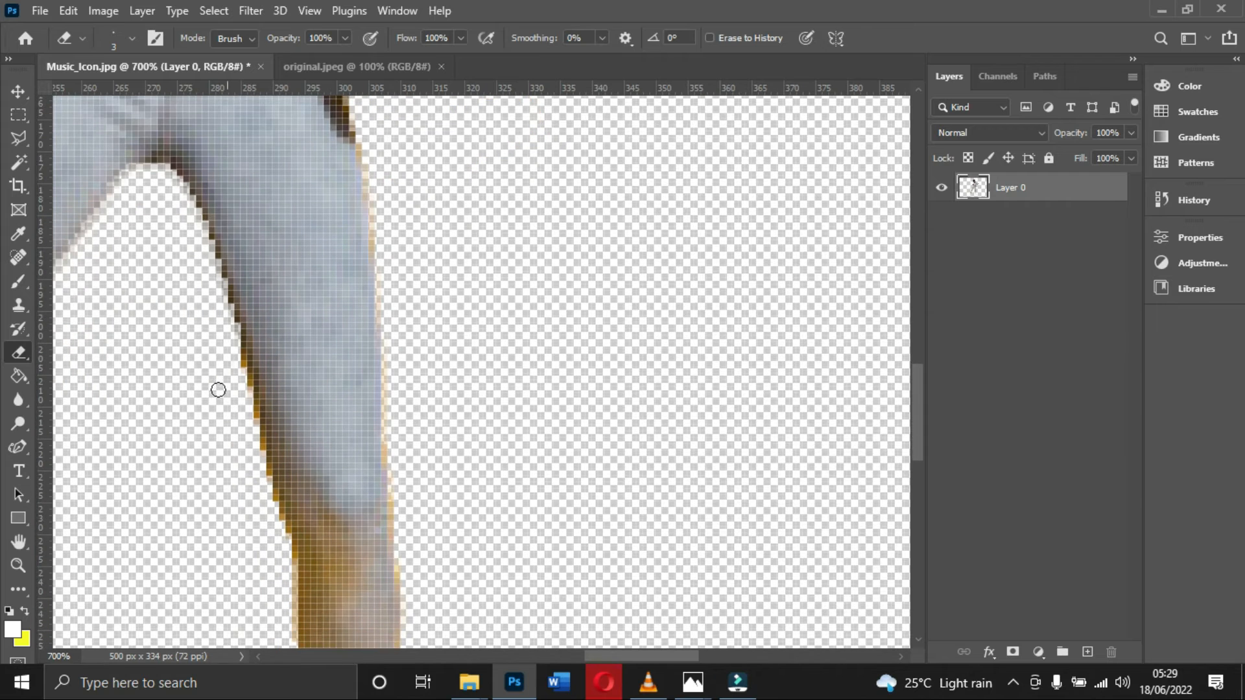
left_click_drag(226, 334, 287, 565)
Erase the orange fringe down the inner edge of the lower leg and around the heel and sole of the shoe
scroll(268, 539, "down", 4)
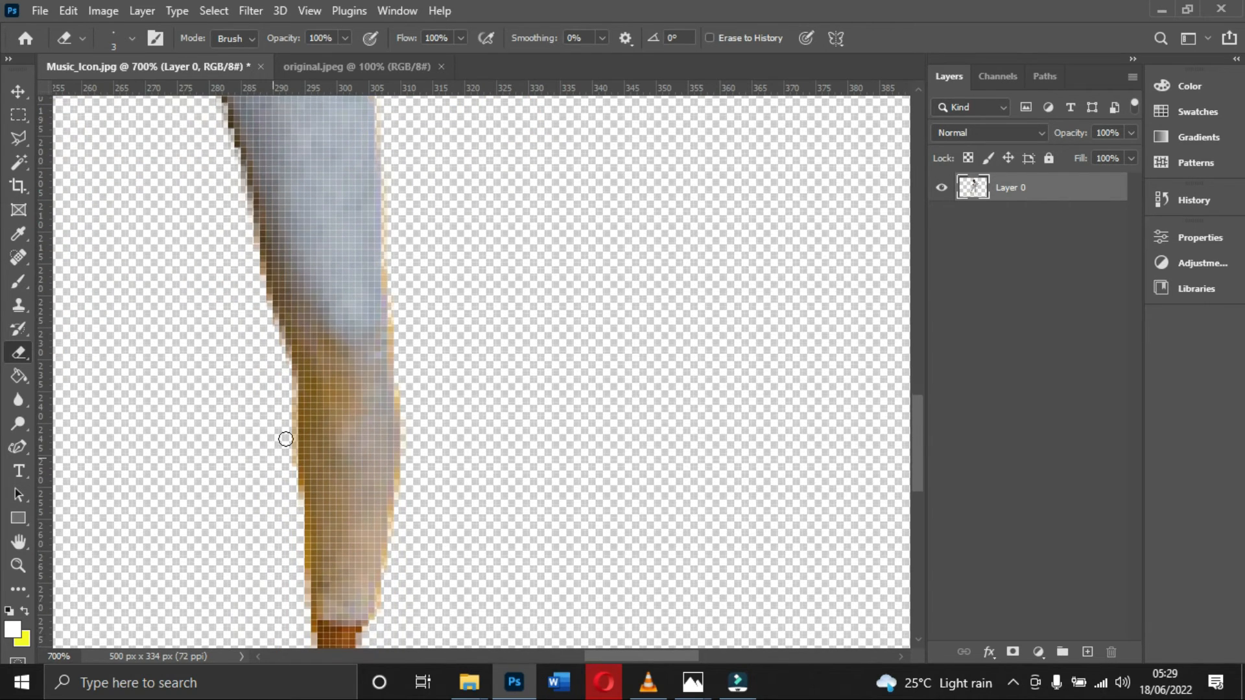
left_click_drag(283, 394, 292, 491)
scroll(286, 520, "down", 3)
left_click_drag(298, 364, 292, 514)
scroll(292, 517, "down", 3)
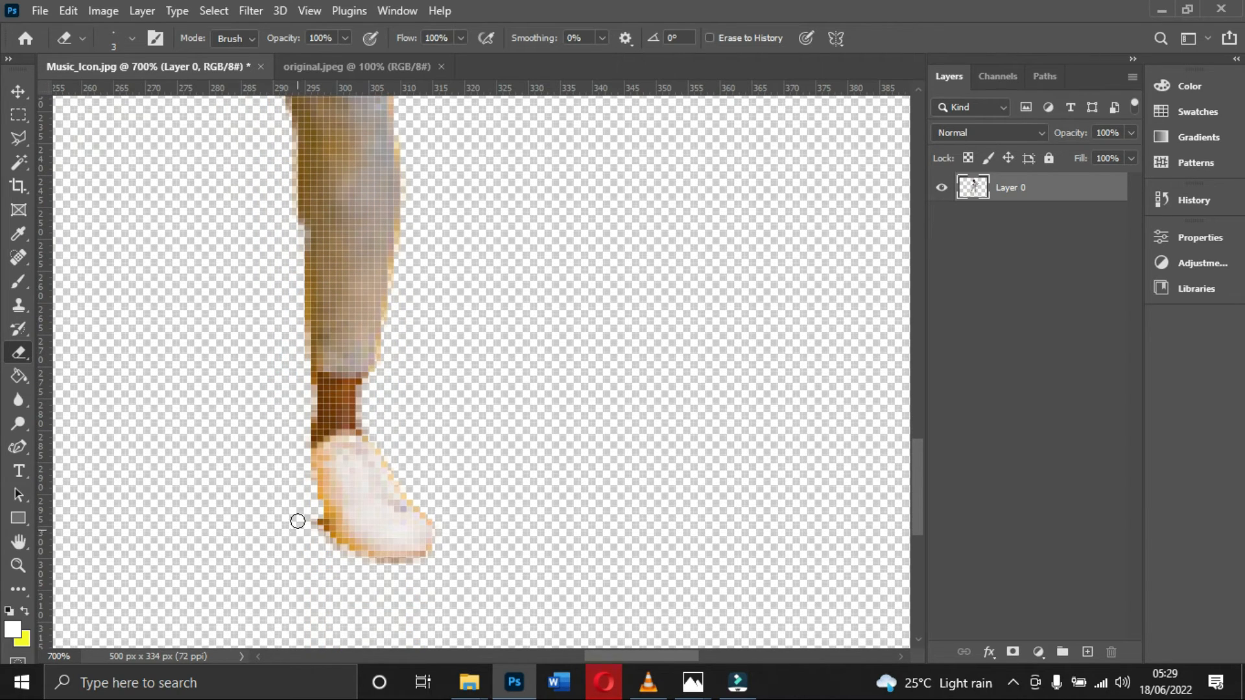
left_click_drag(323, 540, 359, 569)
Set the eraser size to 1 px and erase the orange spot between the woman's hair and jacket collar
scroll(504, 473, "up", 10)
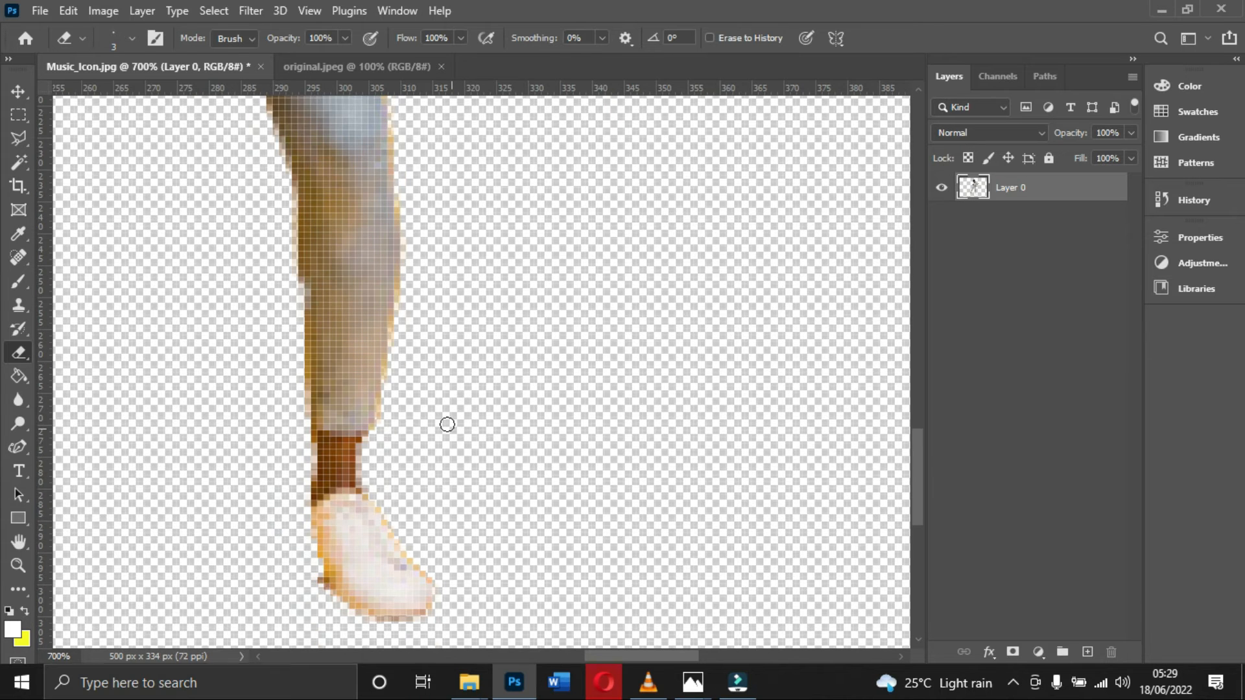
left_click_drag(136, 260, 165, 243)
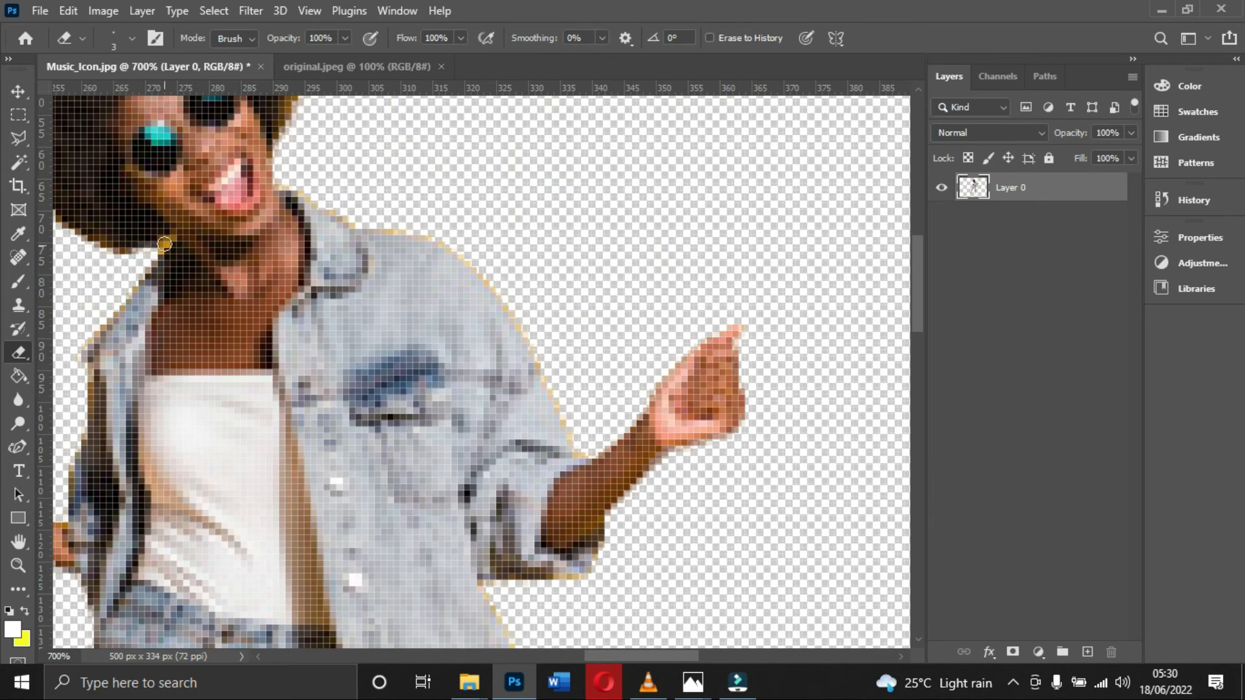
left_click(133, 41)
left_click_drag(199, 74, 123, 70)
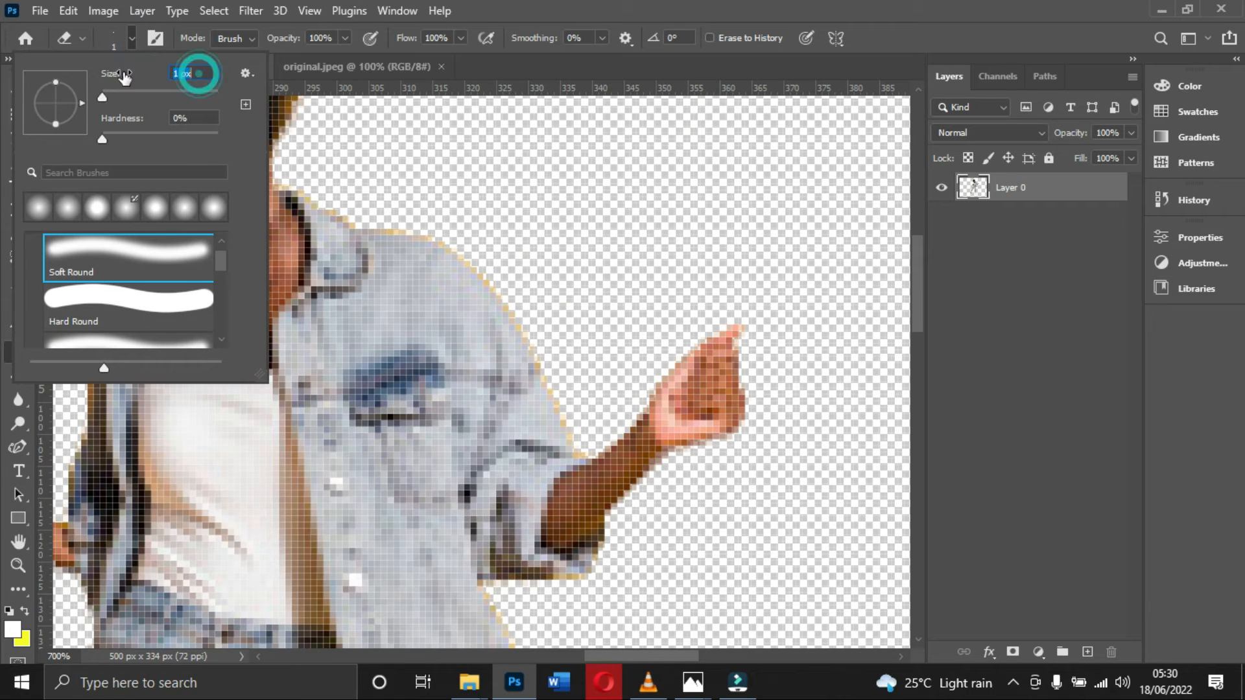
type("1")
left_click(424, 128)
left_click_drag(157, 249, 174, 238)
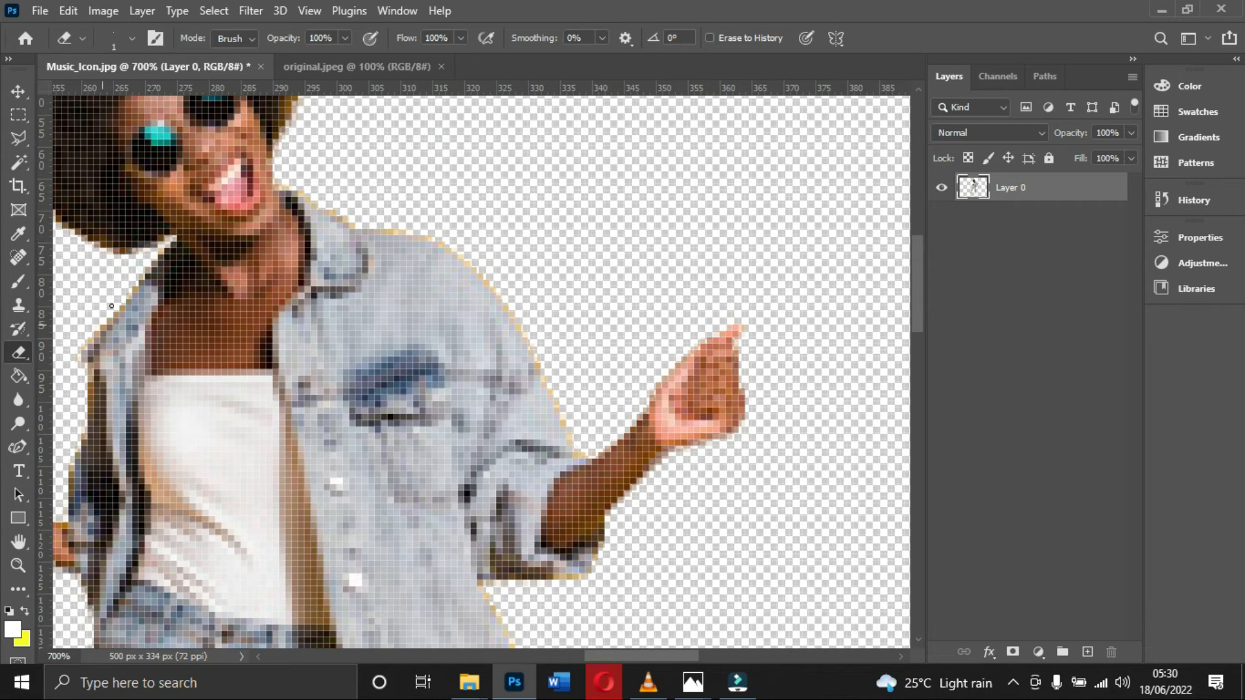
scroll(435, 288, "up", 6)
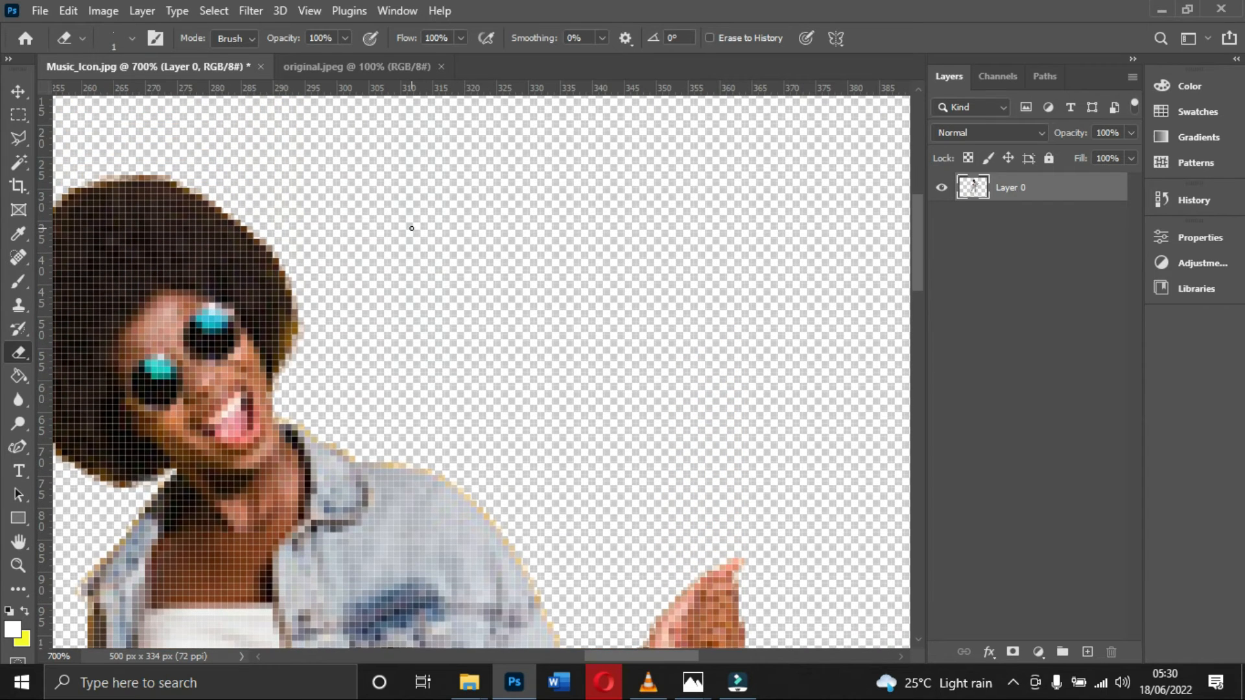
Erase the orange patch behind the woman's raised ankle and the leftover spots around that shoe's heel and toe
scroll(659, 407, "down", 3)
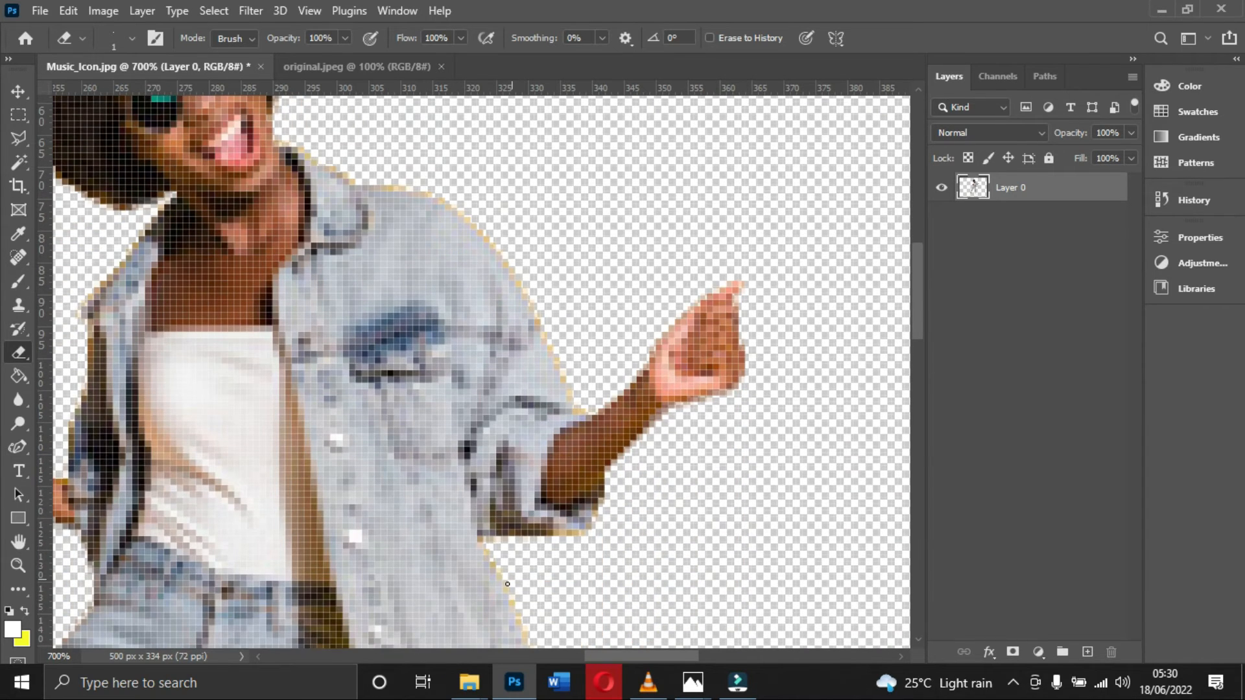
key("ctrl+0")
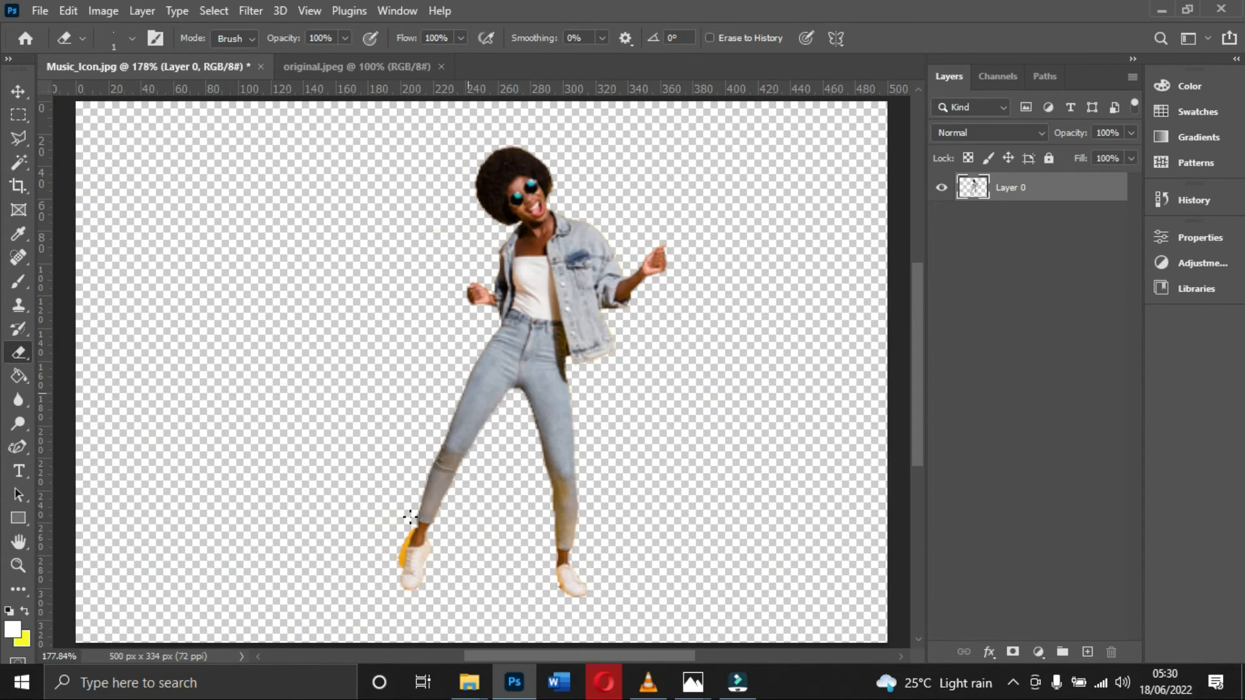
scroll(403, 556, "up", 3)
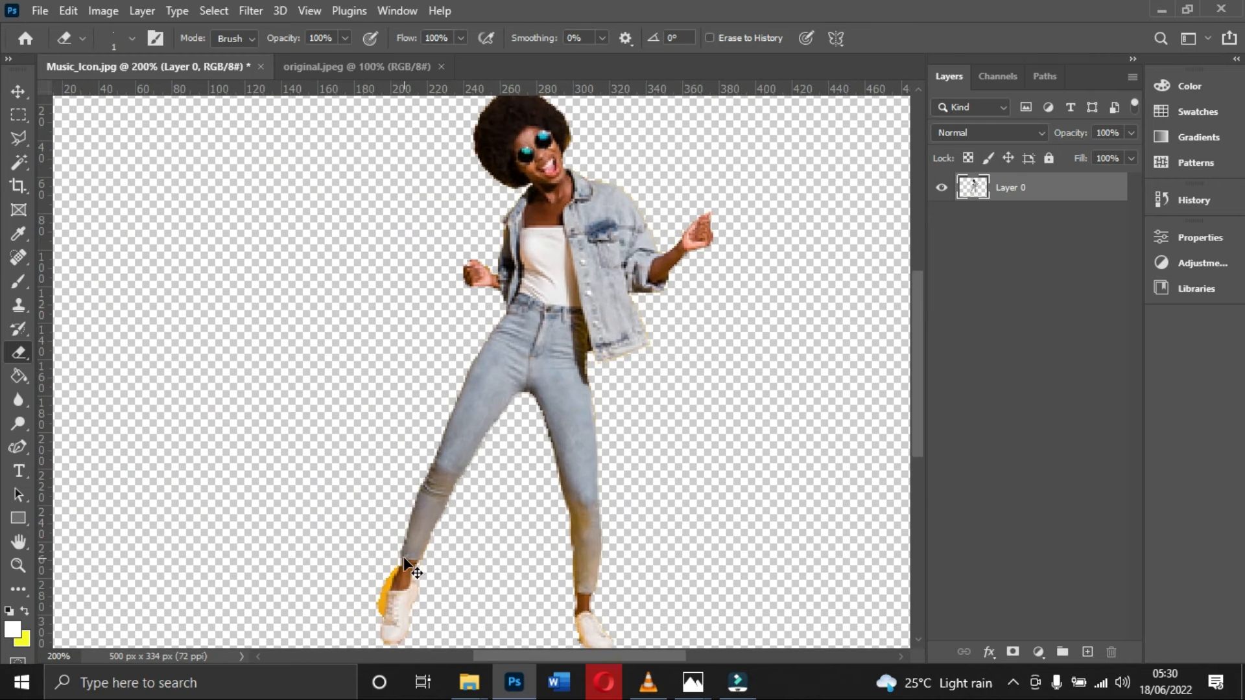
scroll(403, 556, "up", 5)
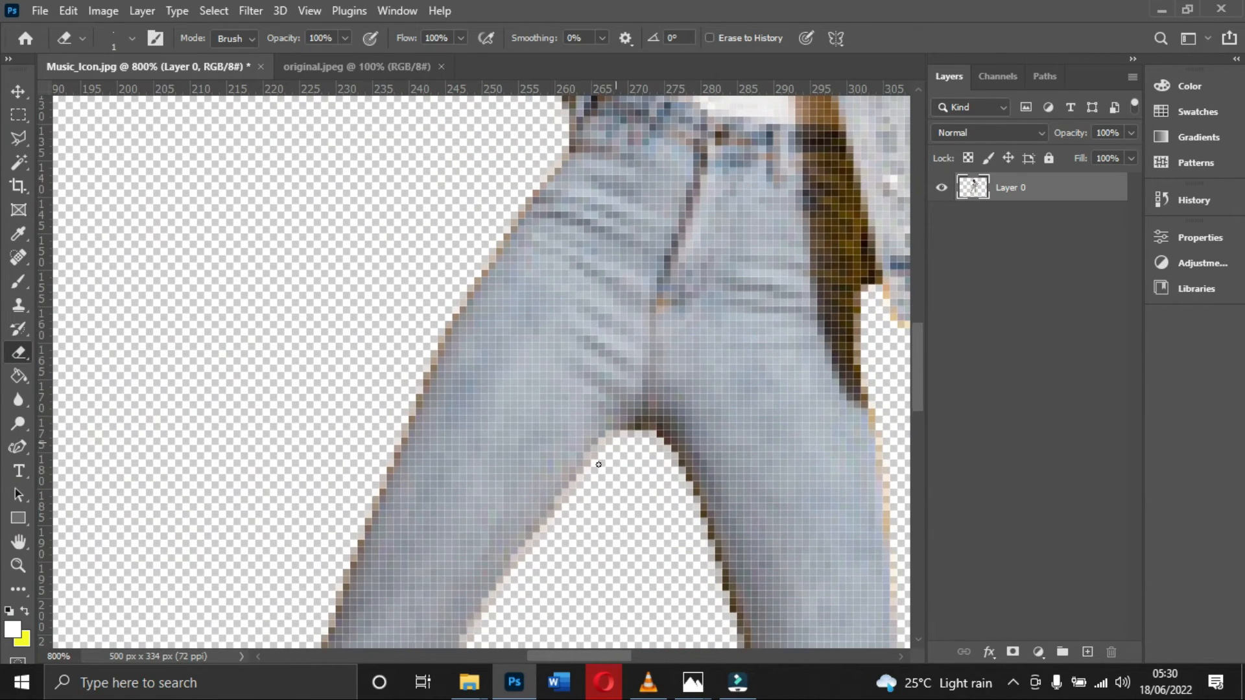
scroll(356, 504, "down", 10)
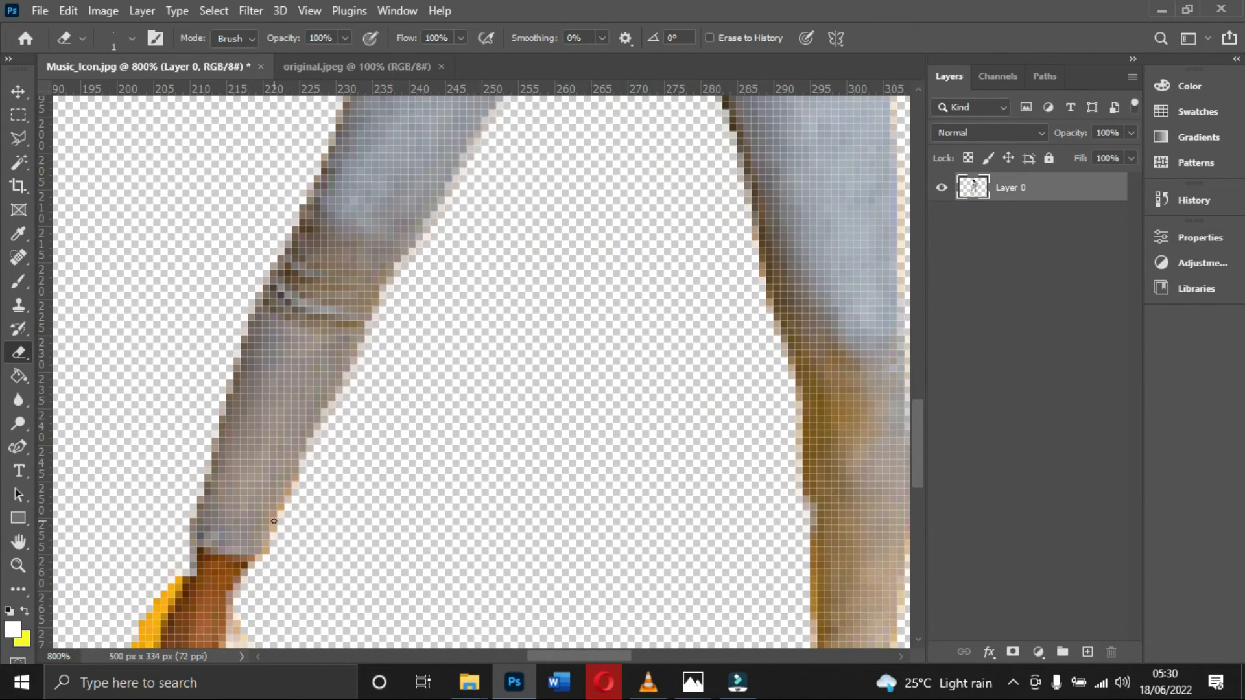
mouse_move(159, 485)
left_mouse_down()
mouse_move(145, 512)
mouse_move(179, 449)
mouse_move(115, 561)
mouse_move(128, 512)
mouse_move(142, 499)
mouse_move(111, 546)
mouse_move(126, 548)
mouse_move(159, 495)
mouse_move(98, 605)
mouse_move(102, 580)
mouse_move(127, 565)
left_mouse_up()
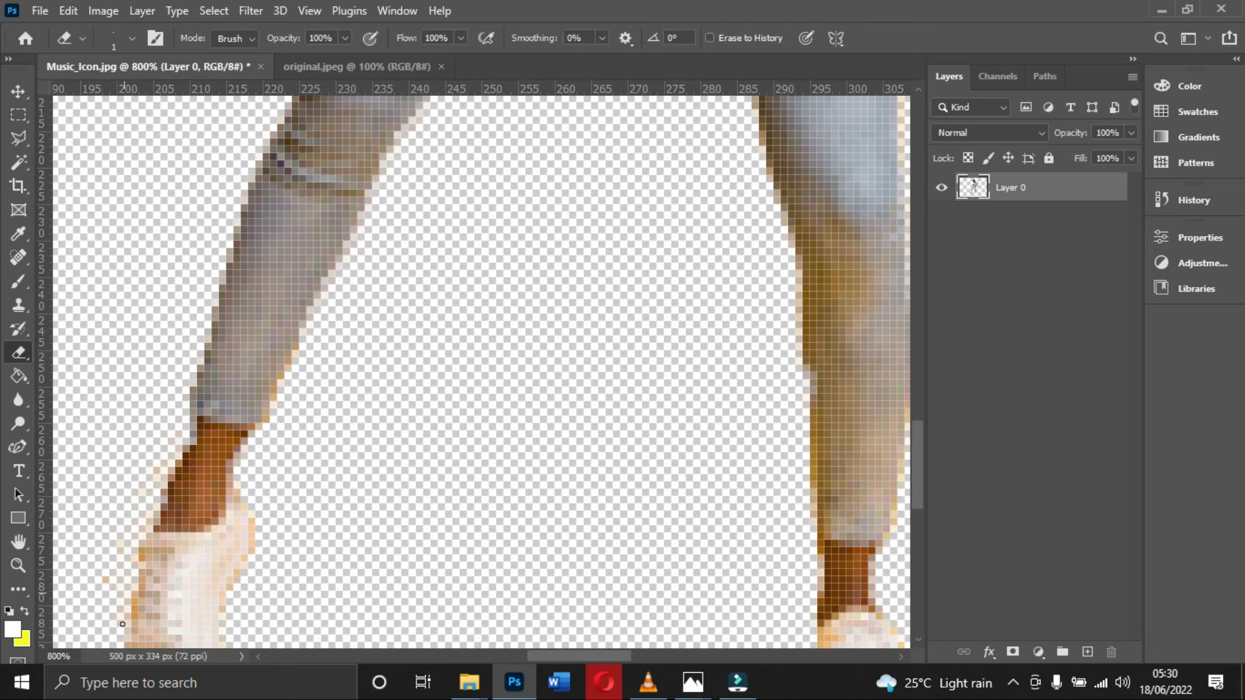
scroll(110, 590, "down", 3)
left_click(114, 579)
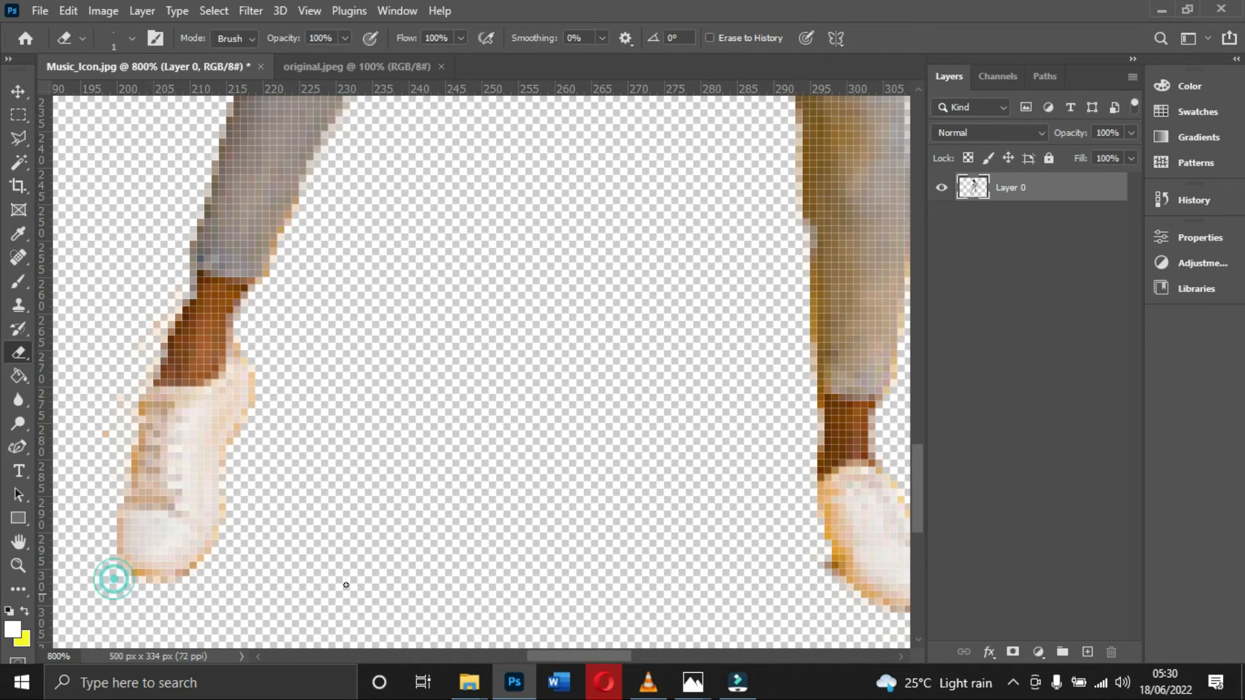
key("ctrl+0")
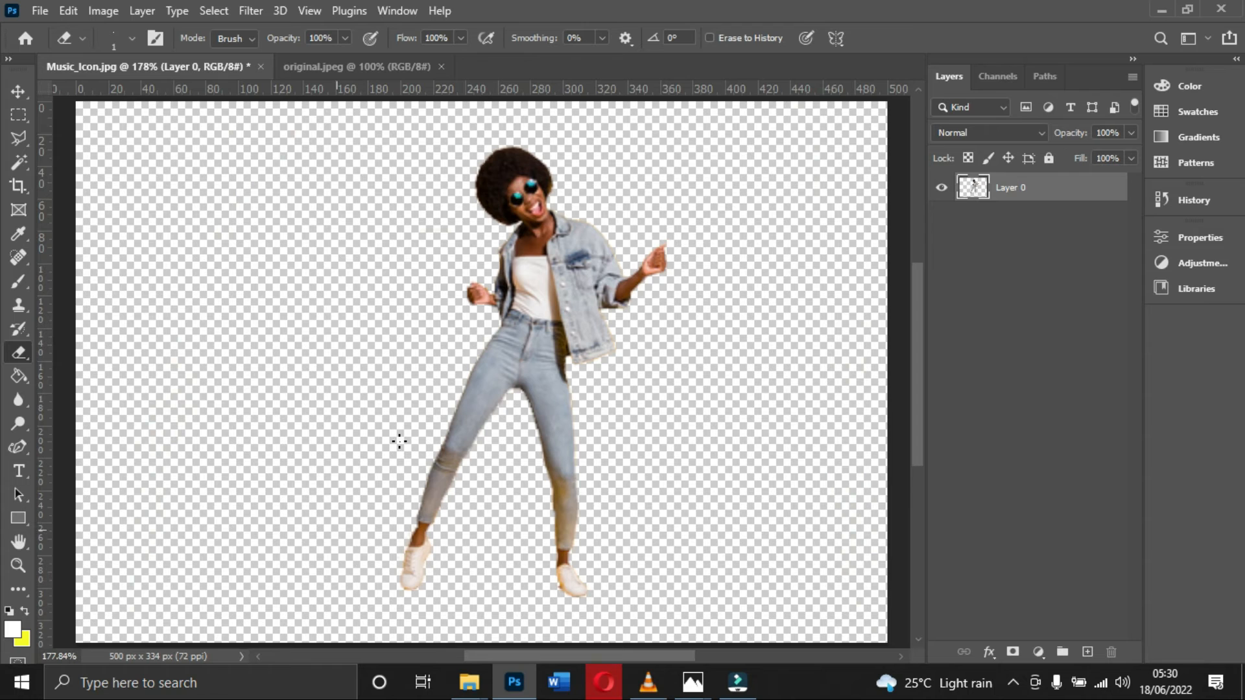
Move the cut-out woman a short distance left and slightly down on the canvas with the Move tool
scroll(165, 373, "up", 3)
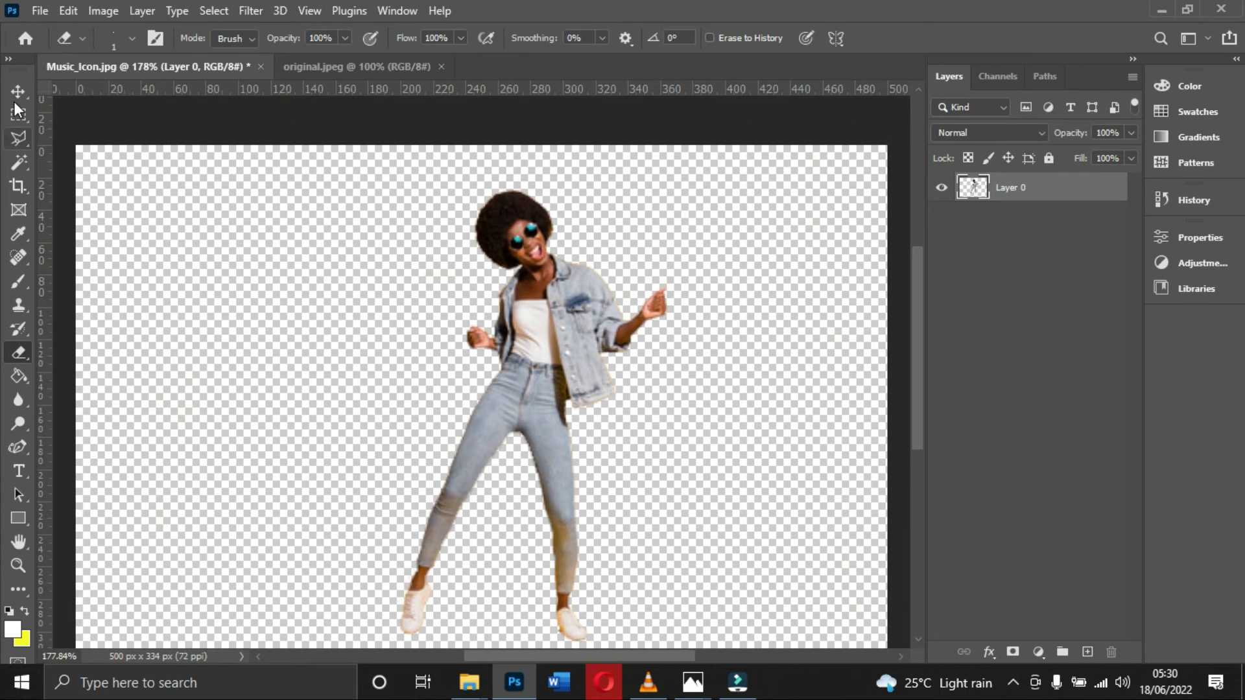
key("v")
scroll(531, 305, "down", 3)
left_click_drag(534, 300, 458, 314)
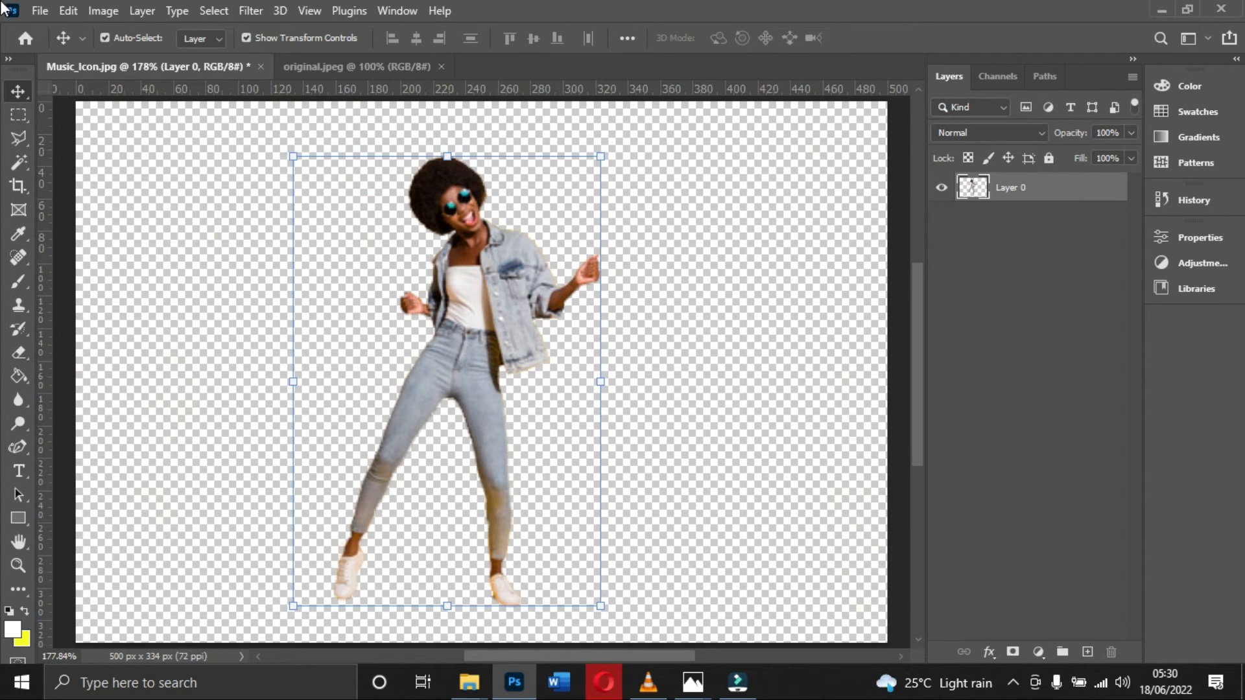
Save a copy as a PNG named "Music_Icon copy" in the Resources folder, using the large file size option
left_click(40, 10)
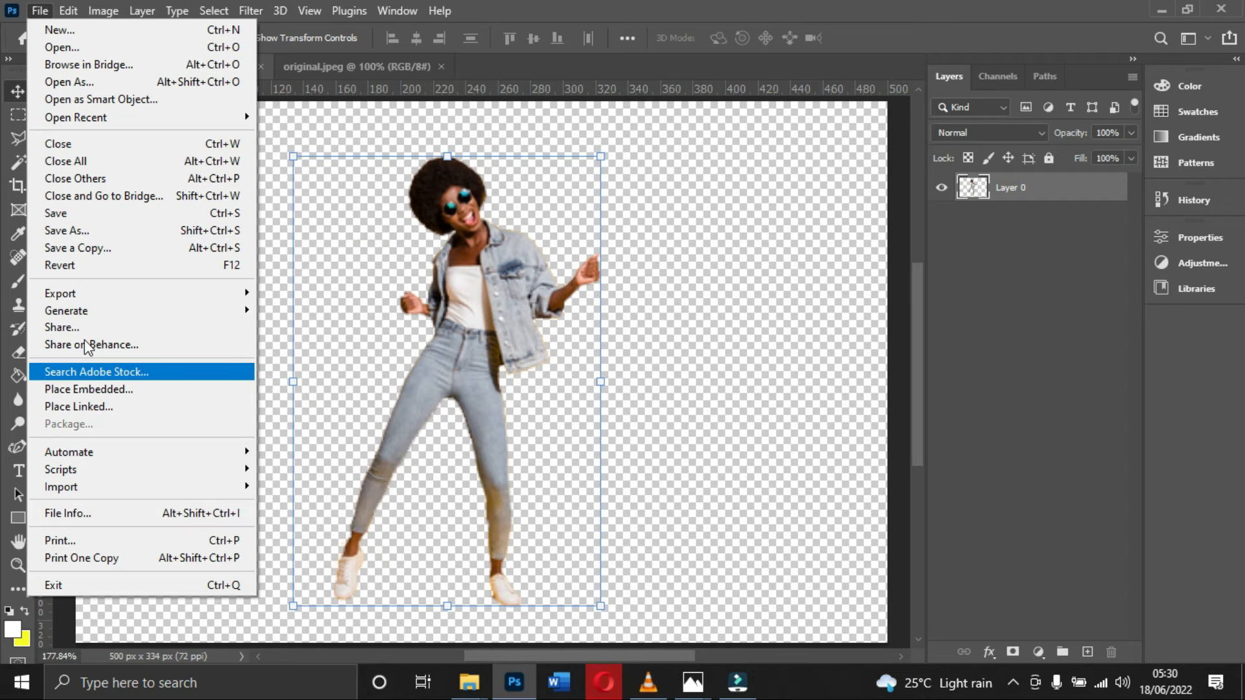
left_click(85, 248)
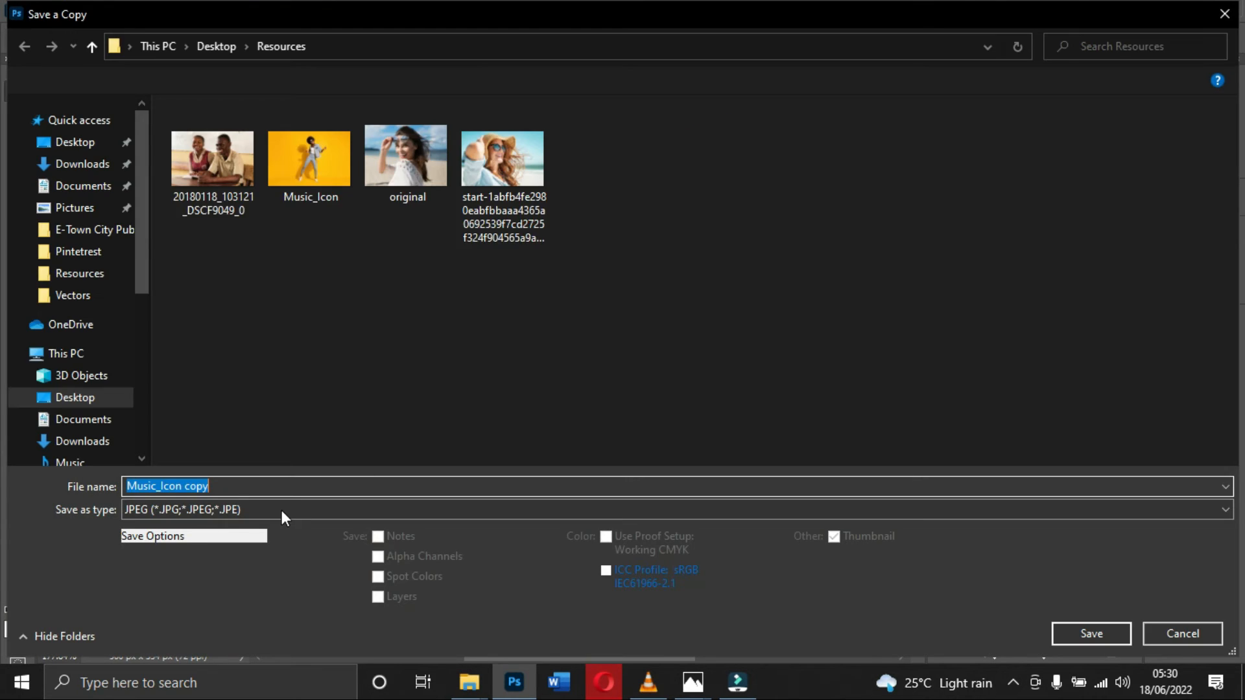
left_click(282, 511)
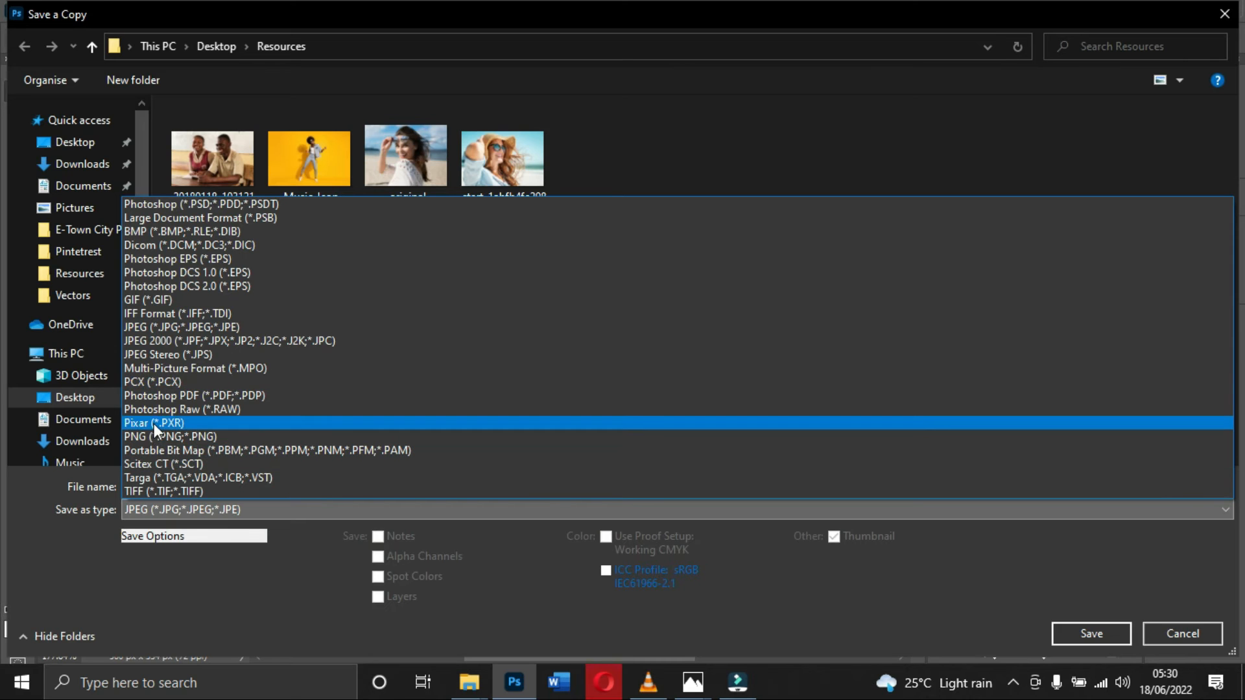
left_click(194, 435)
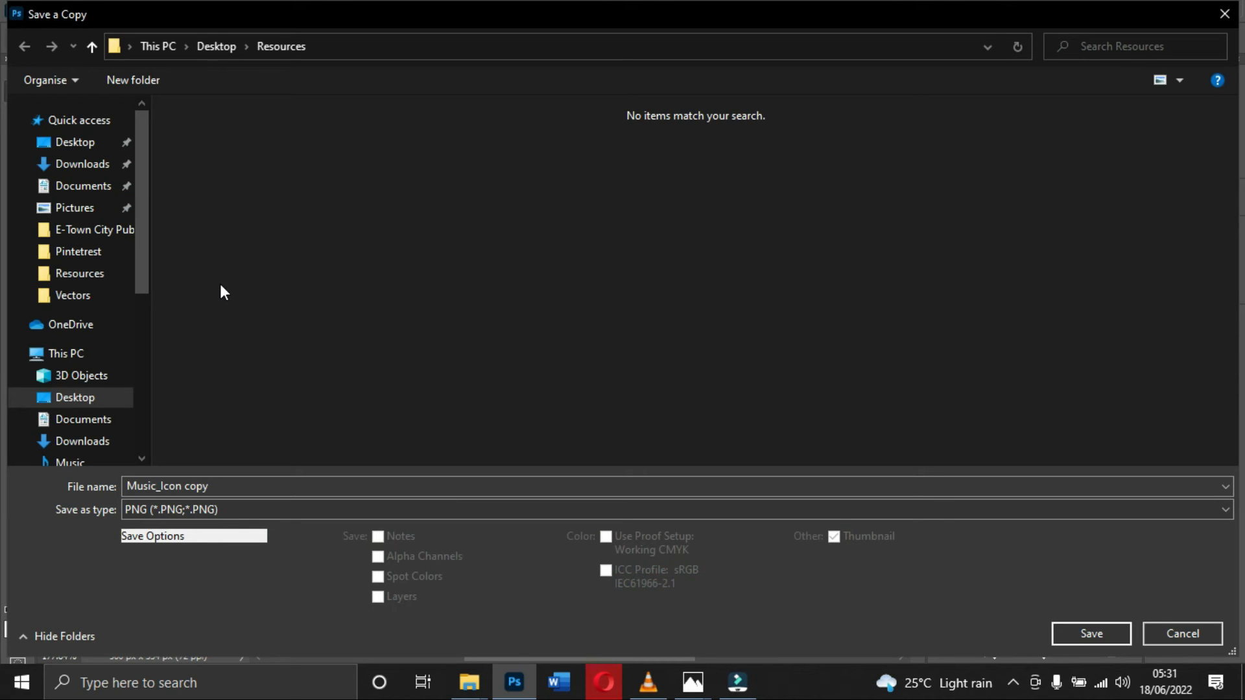
left_click(1090, 634)
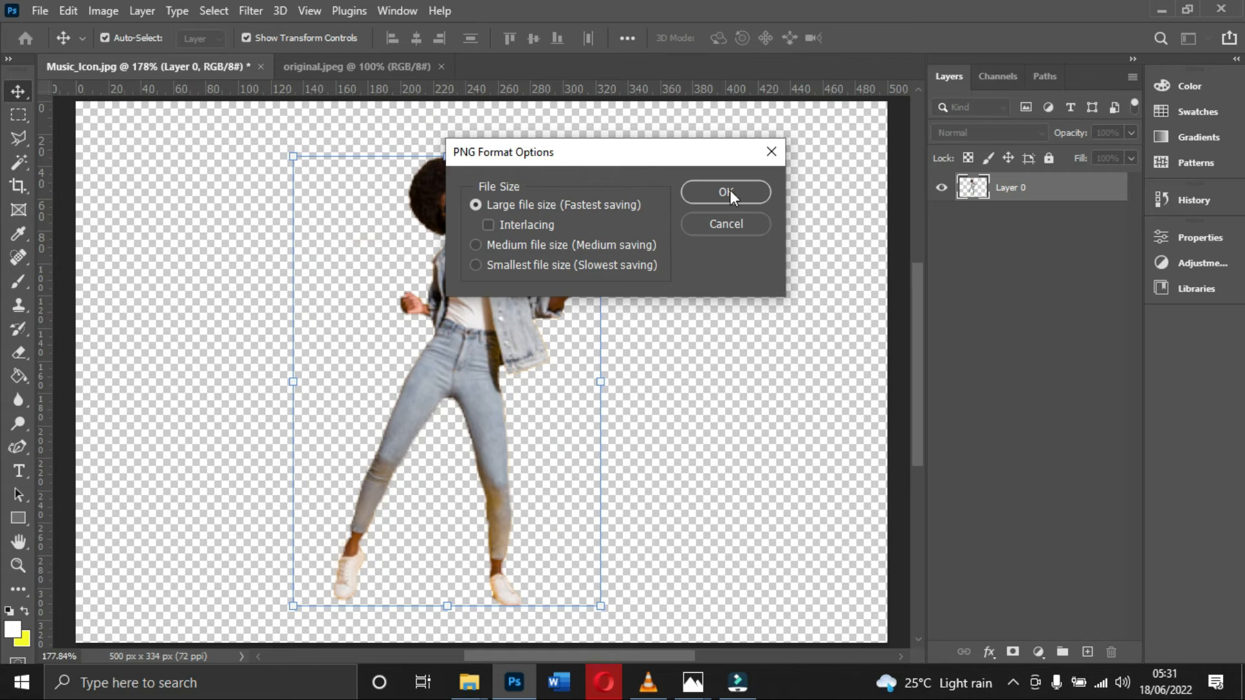
left_click(729, 190)
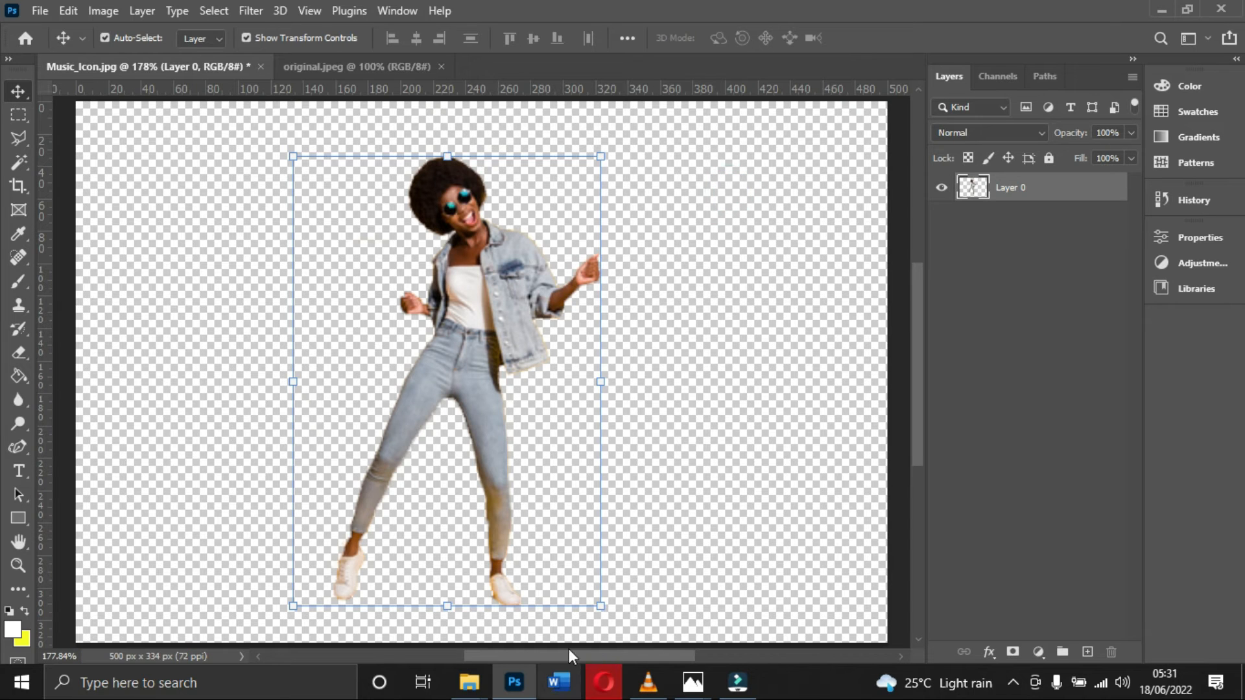
Switch to File Explorer and view the saved Music_Icon copy and the original Music_Icon picture in Photos to compare them
mouse_move(469, 681)
left_click(476, 617)
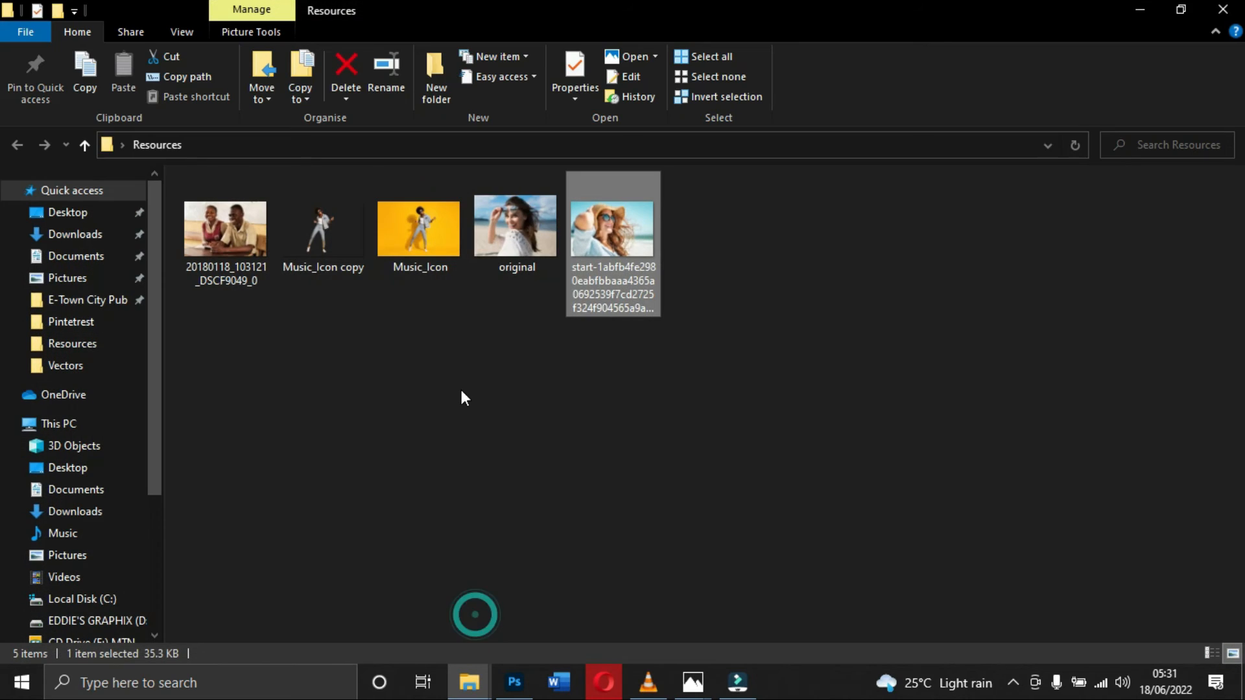
left_click(341, 238)
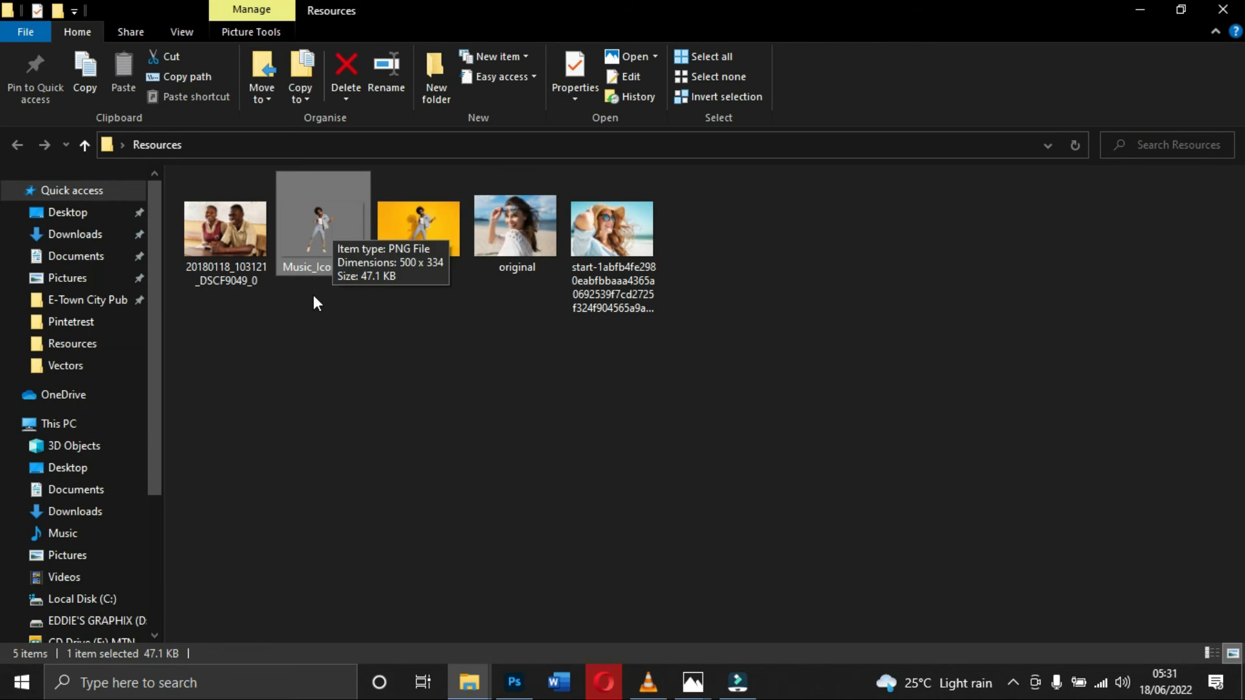
double_click(328, 259)
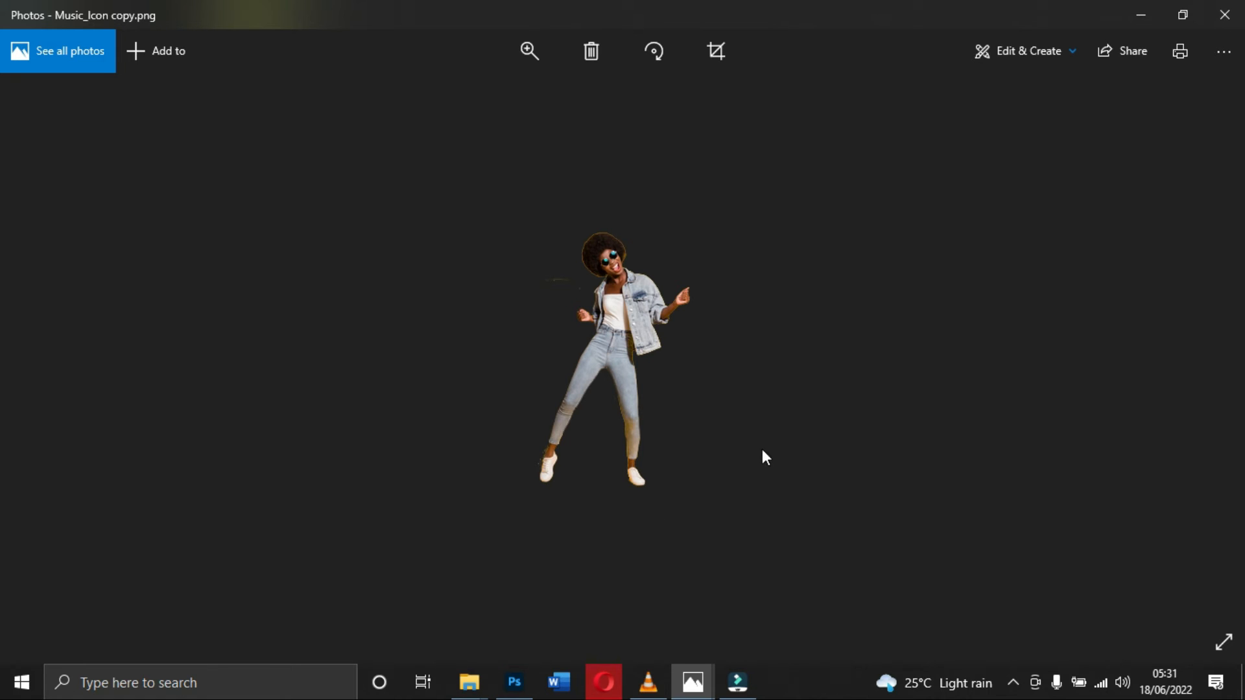
left_click(1141, 14)
left_click(428, 222)
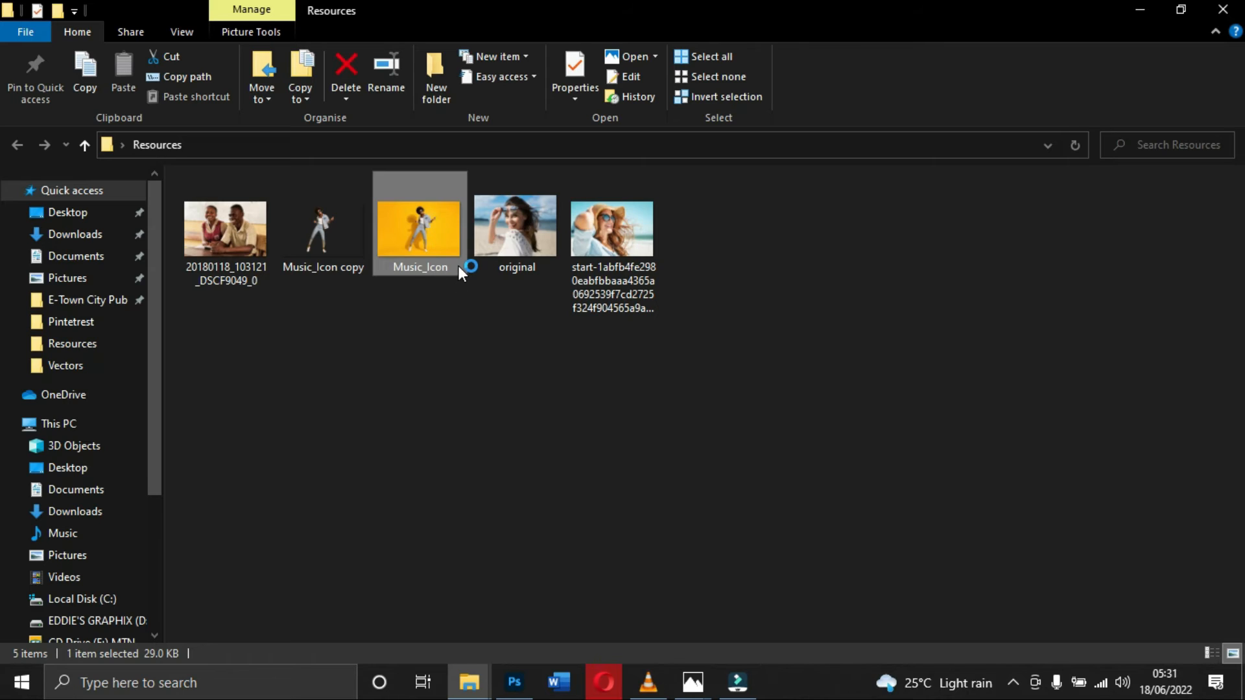
double_click(429, 227)
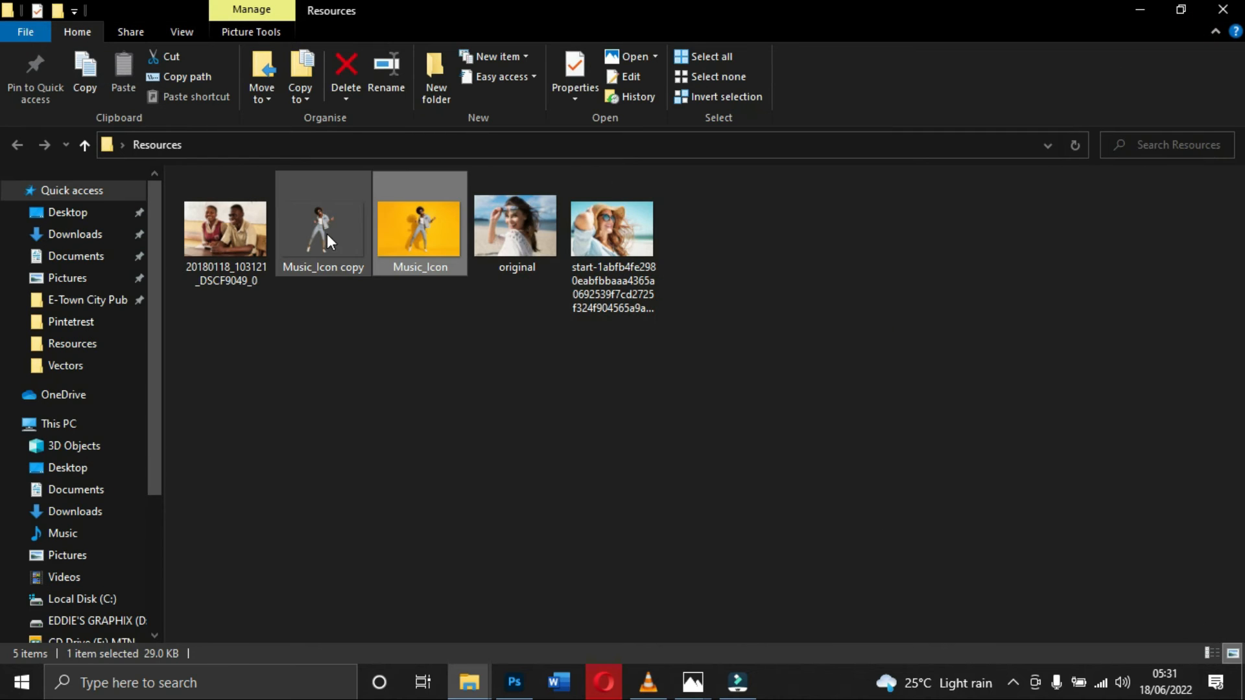
double_click(326, 233)
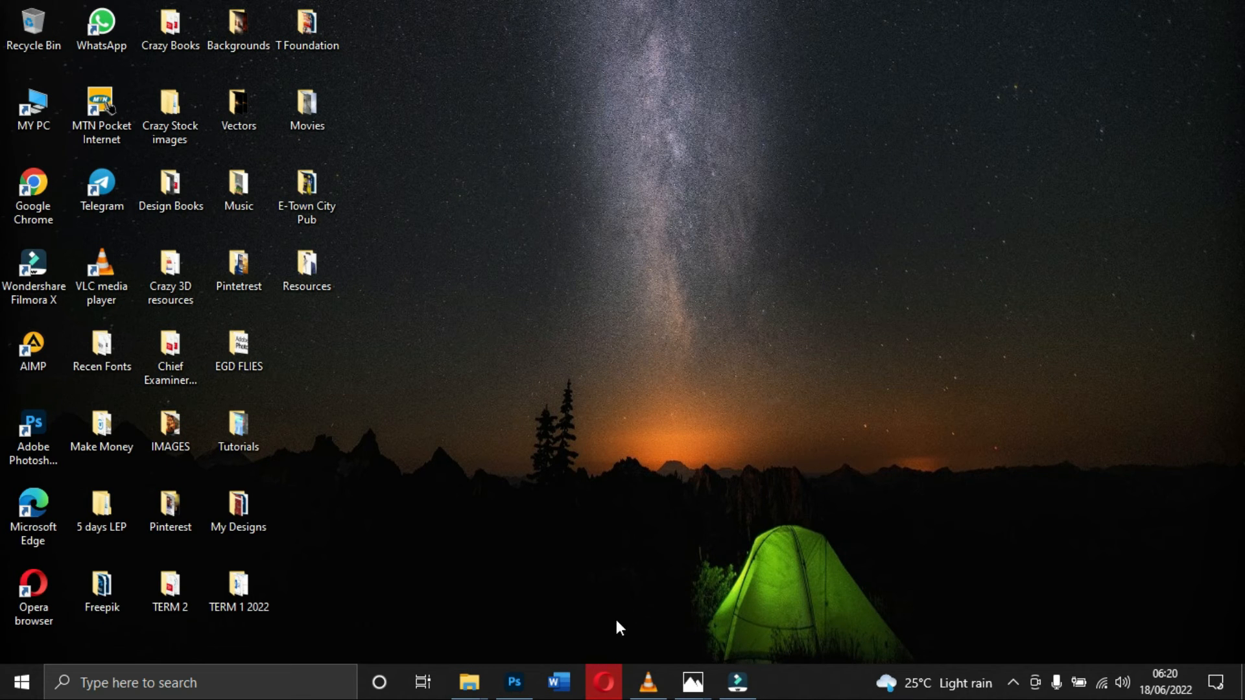
Switch back to Photoshop and open the photo IMG-20201030-WA0000 from the MY PICS folder
left_click(515, 682)
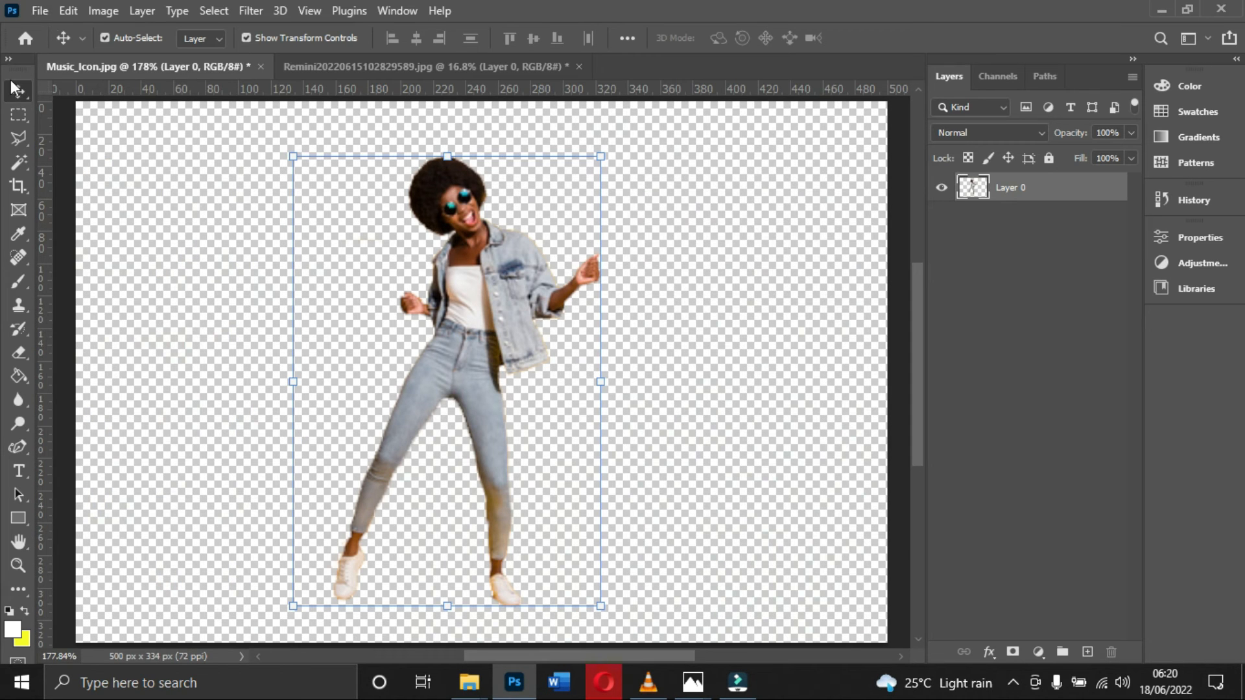
left_click(40, 10)
left_click(49, 45)
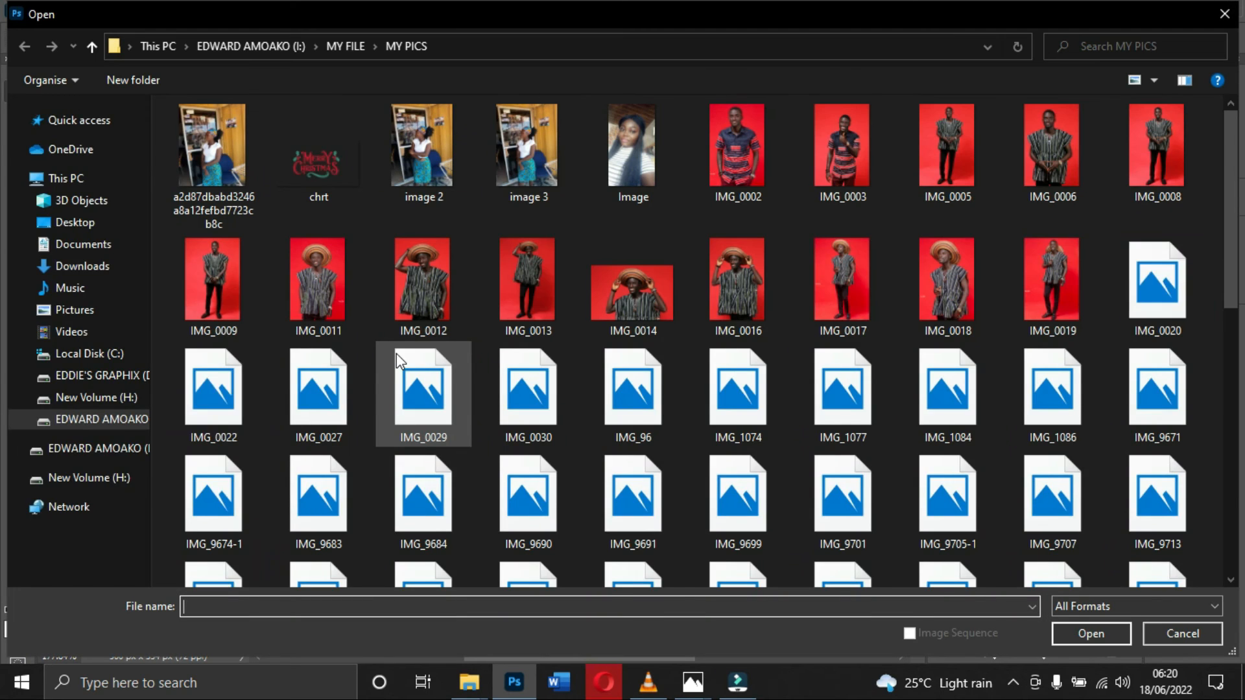
scroll(395, 352, "down", 10)
scroll(433, 251, "up", 1)
scroll(697, 325, "down", 1)
scroll(745, 331, "up", 1)
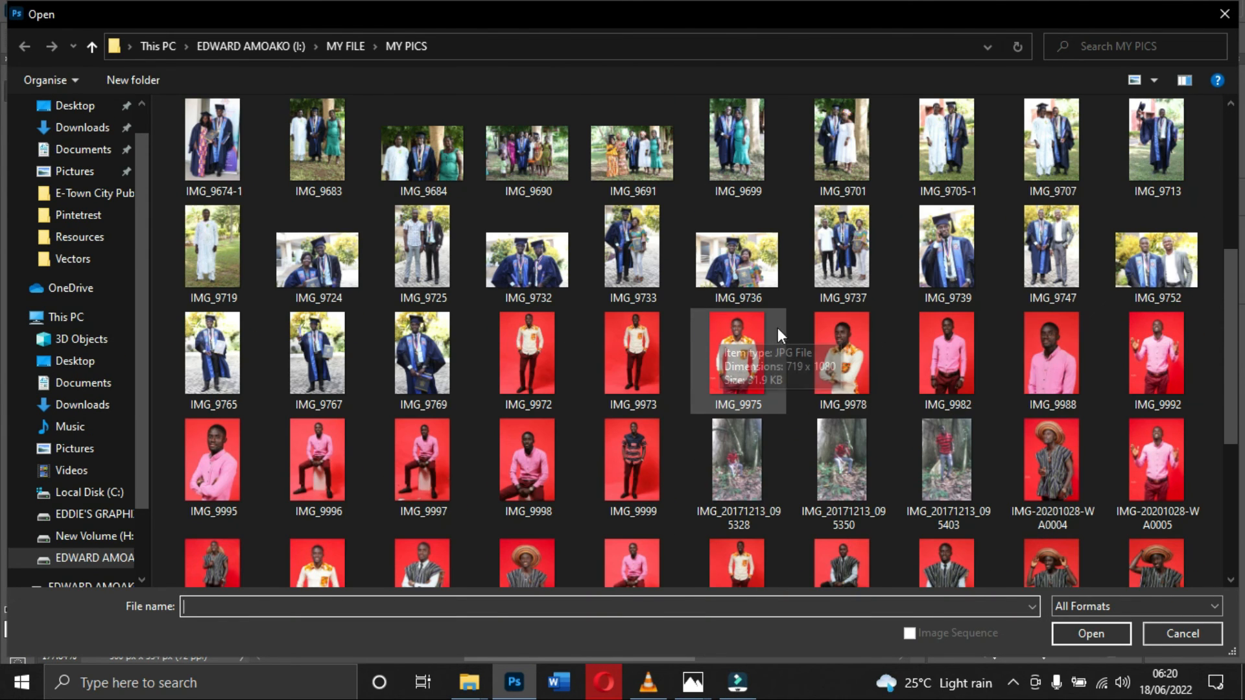
scroll(895, 388, "down", 3)
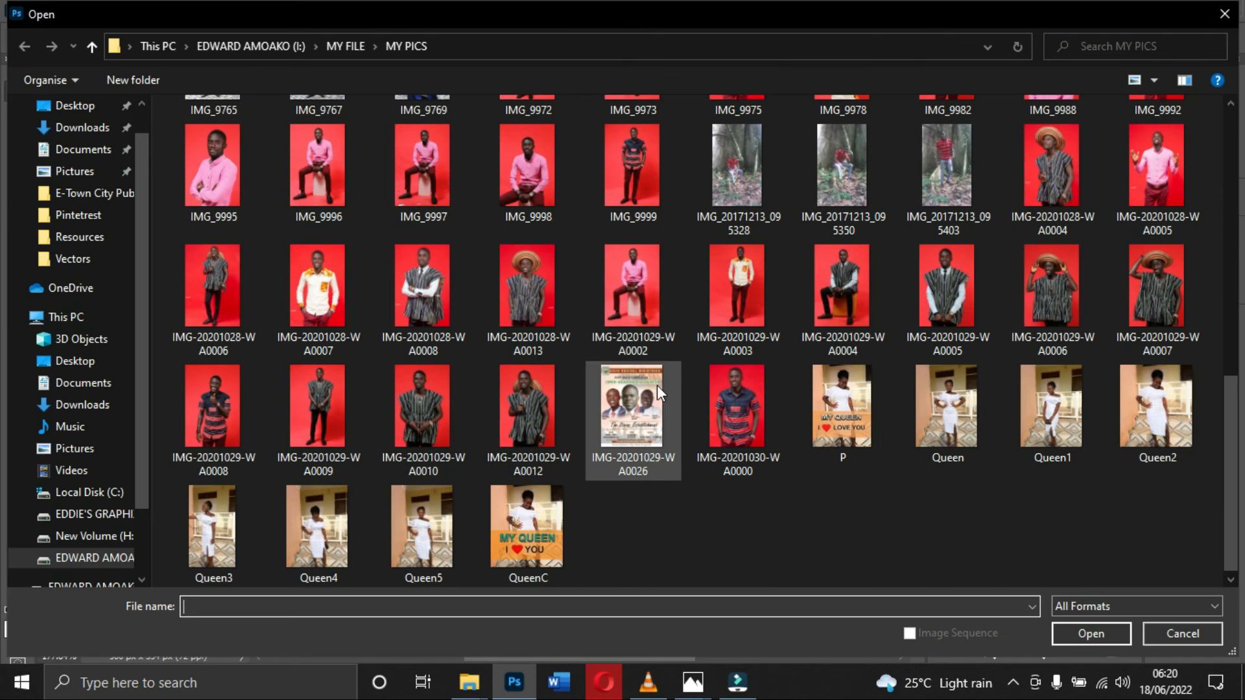
left_click(729, 409)
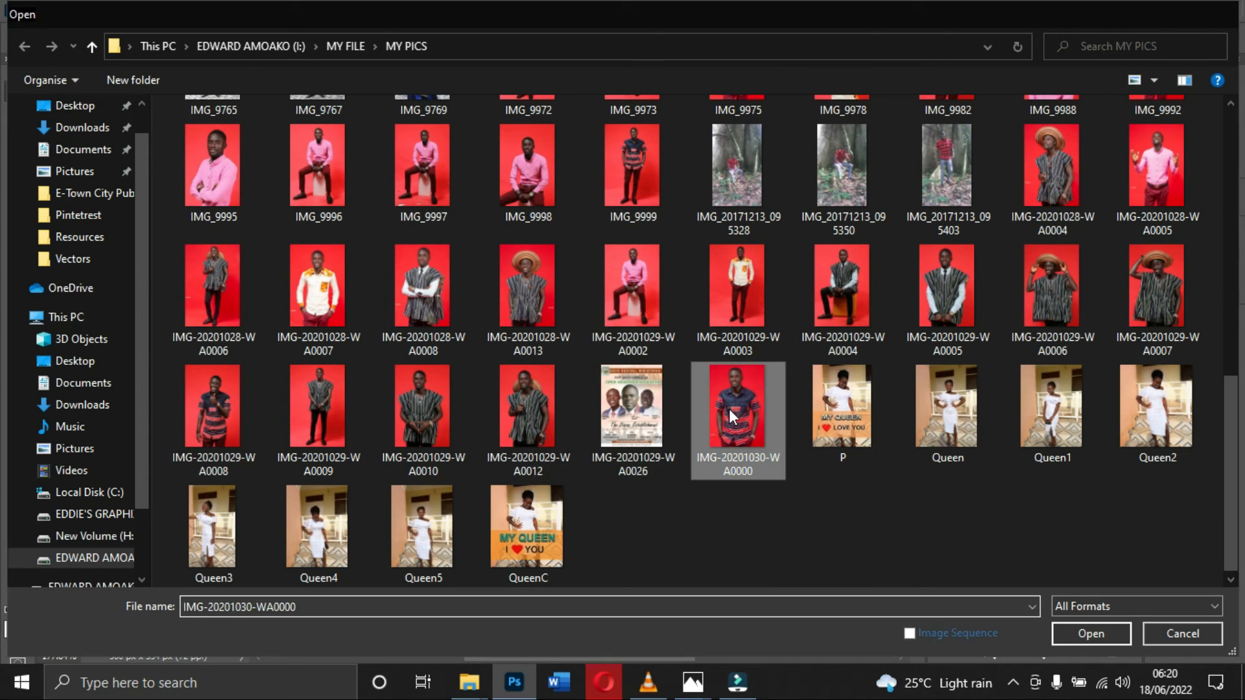
double_click(729, 409)
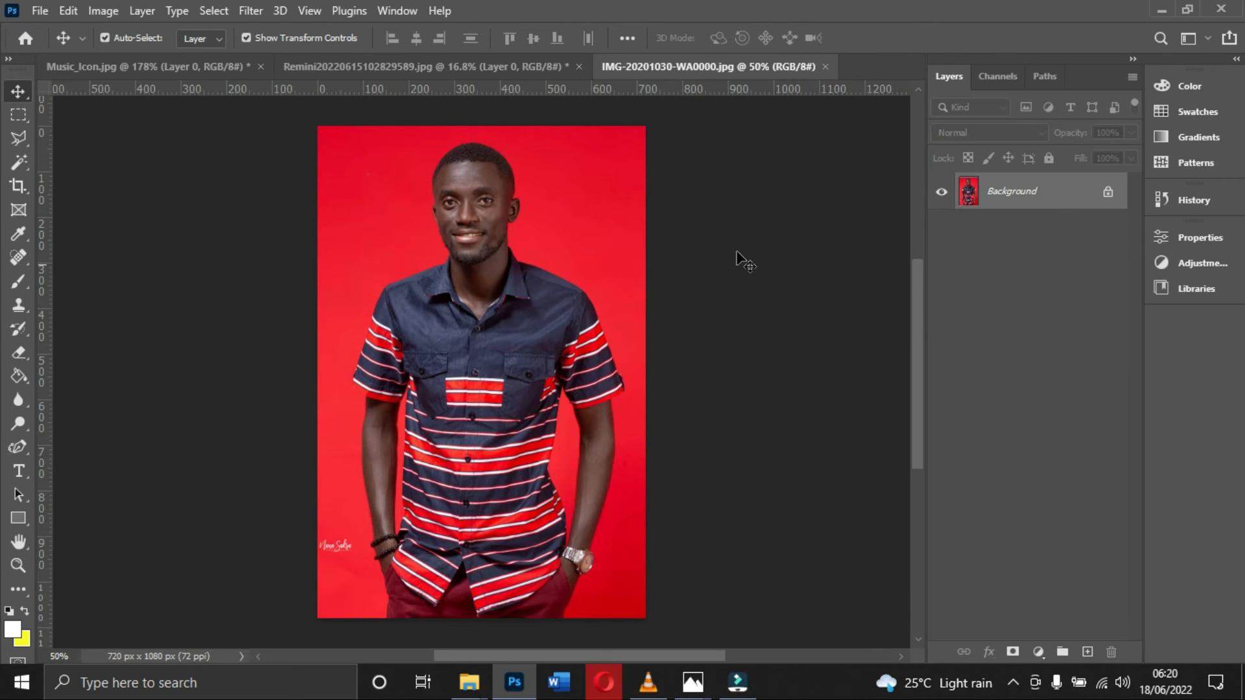
Unlock the Background layer and erase the main red backdrop around the man with the Magic Eraser tool
left_click(1108, 193)
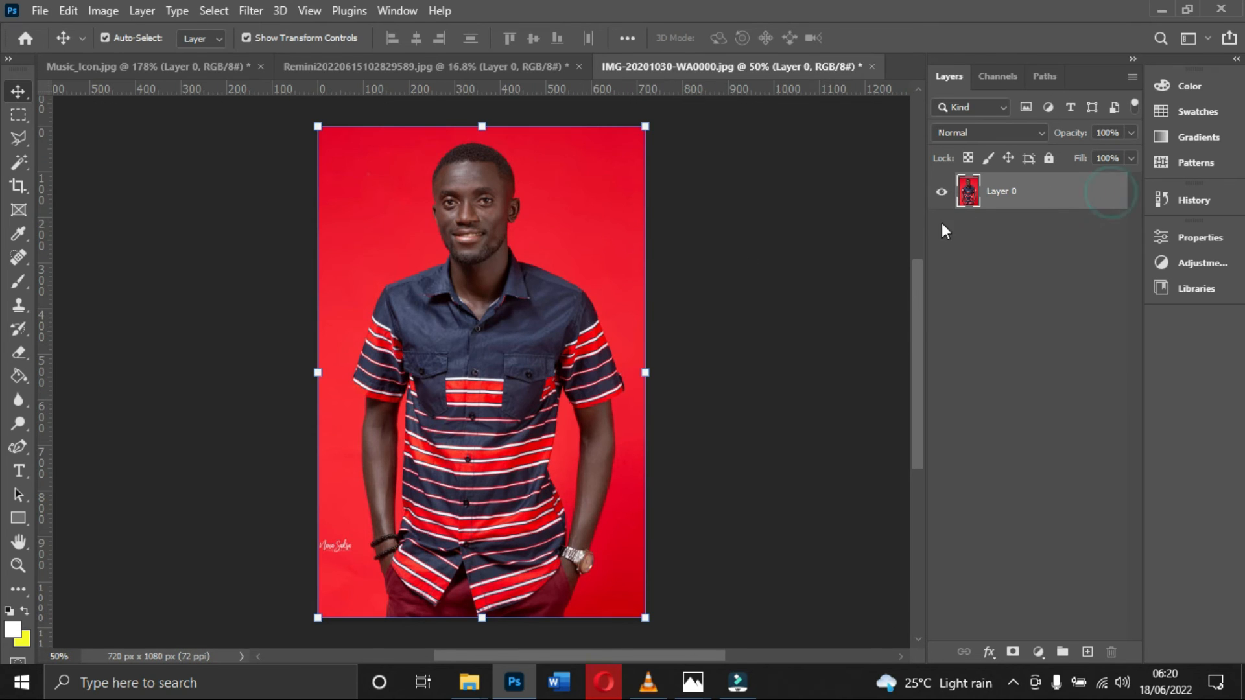
left_click(18, 352)
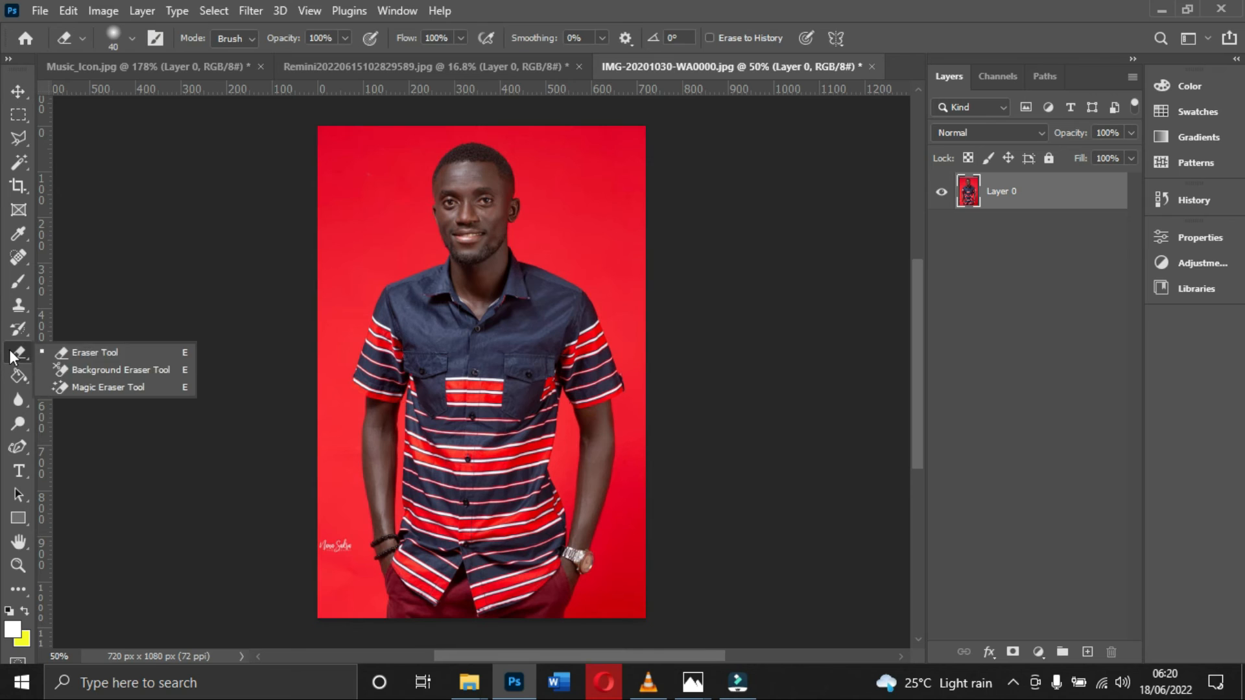
left_click(107, 387)
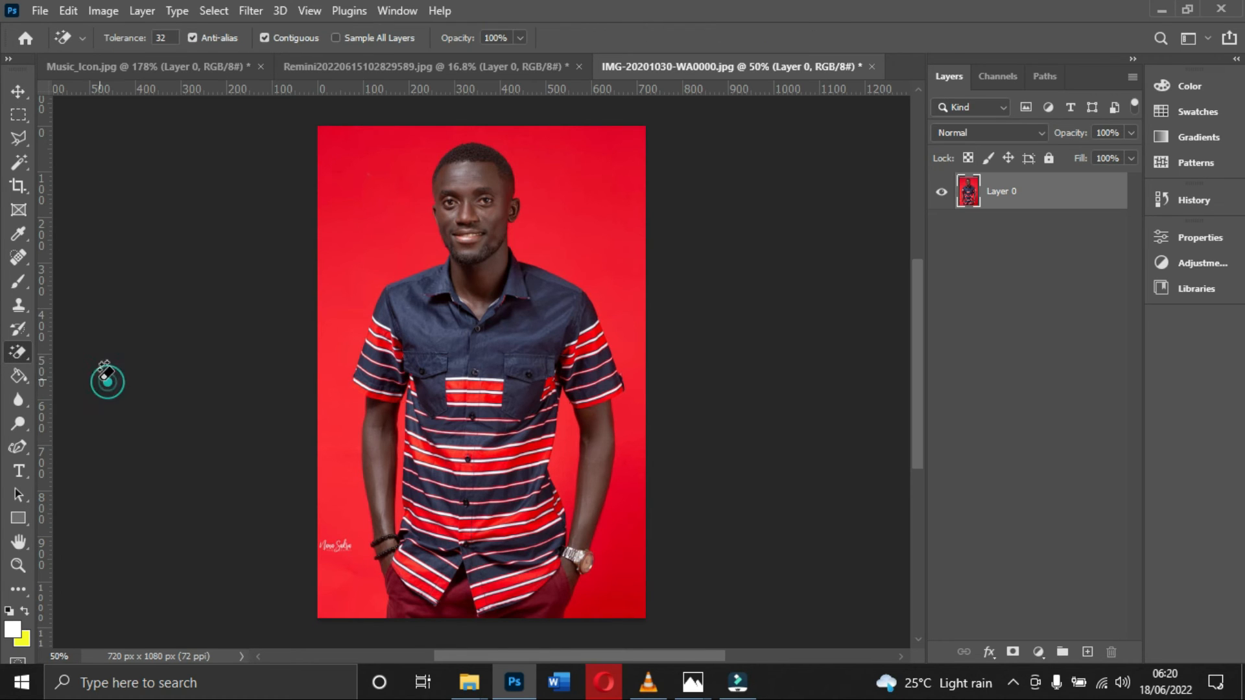
left_click(375, 190)
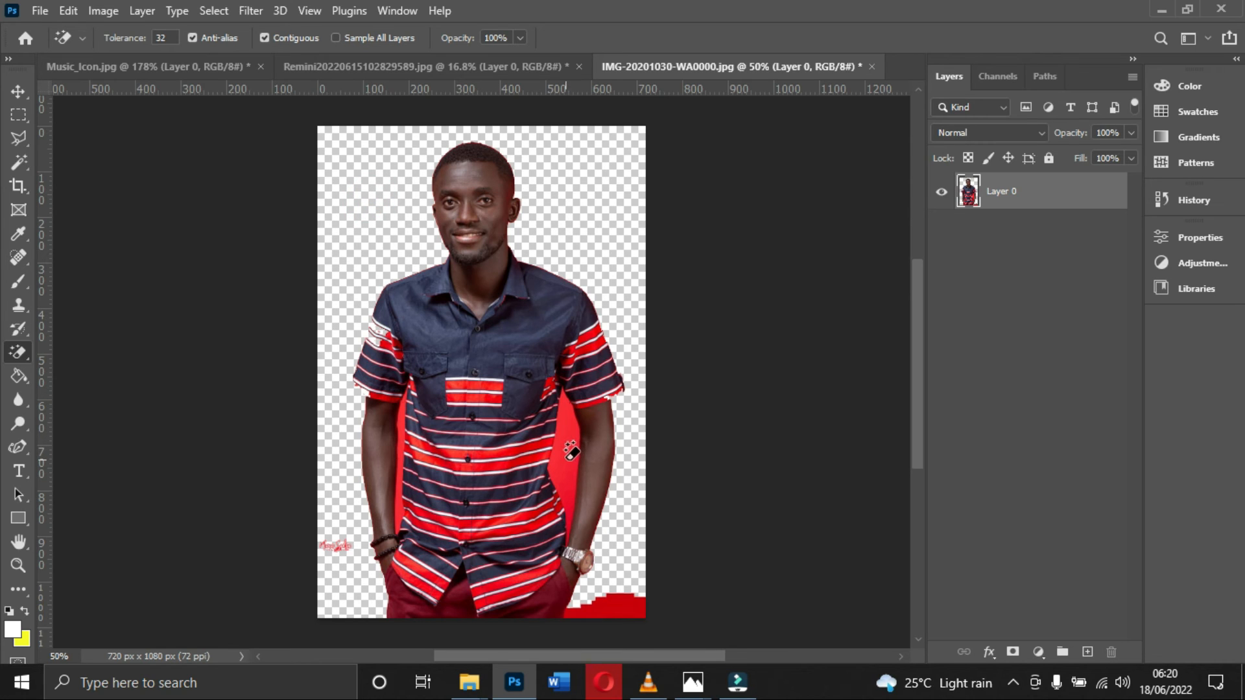
Erase the red areas between the man's arms and torso and the red patch in the photo's lower right corner
left_click(570, 512)
left_click(618, 619)
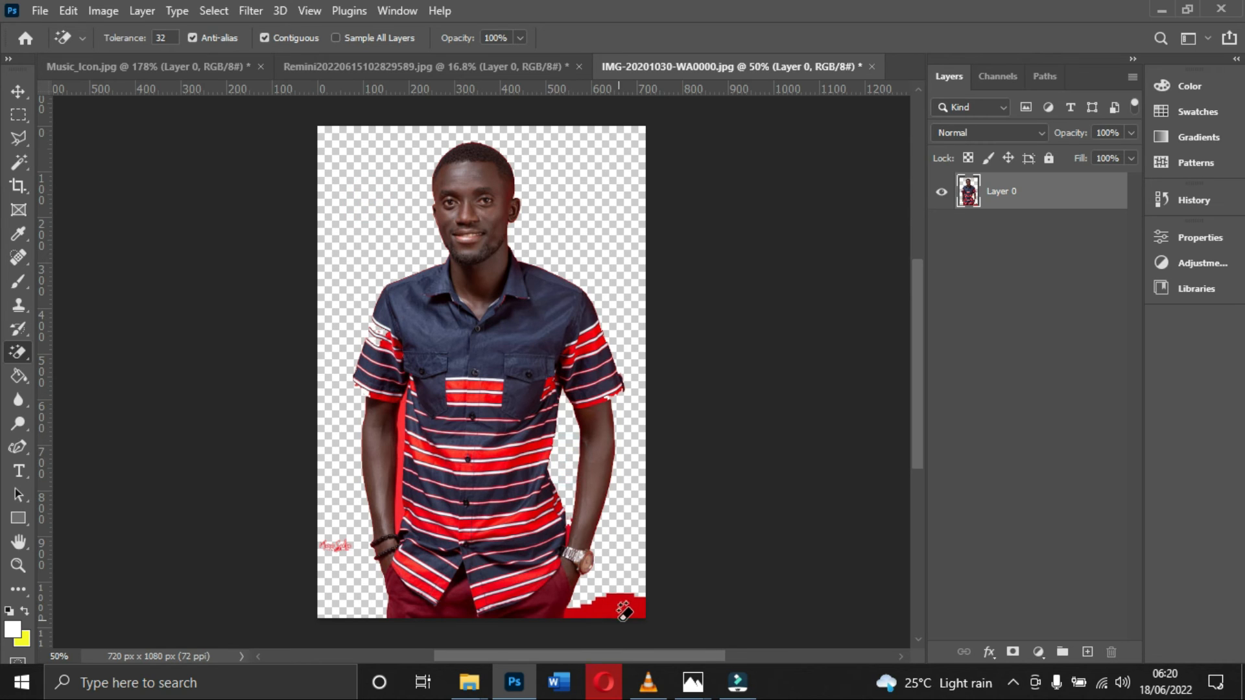
left_click(404, 430)
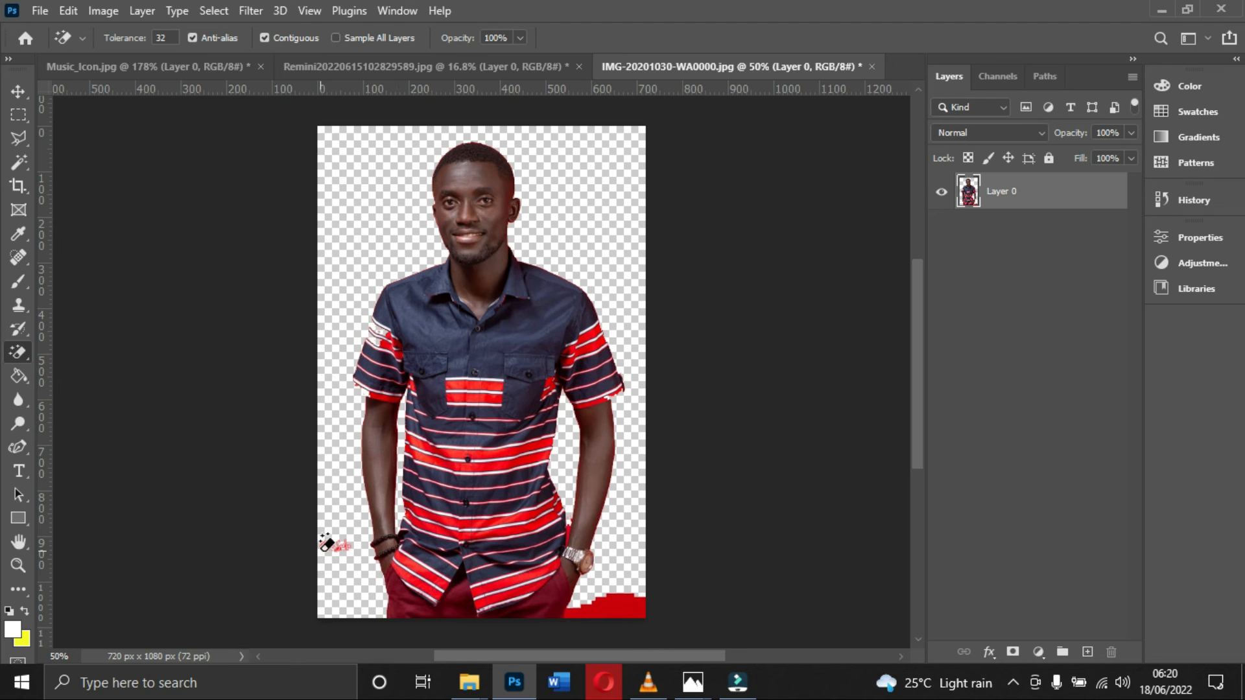
left_click(627, 612)
left_click(613, 612)
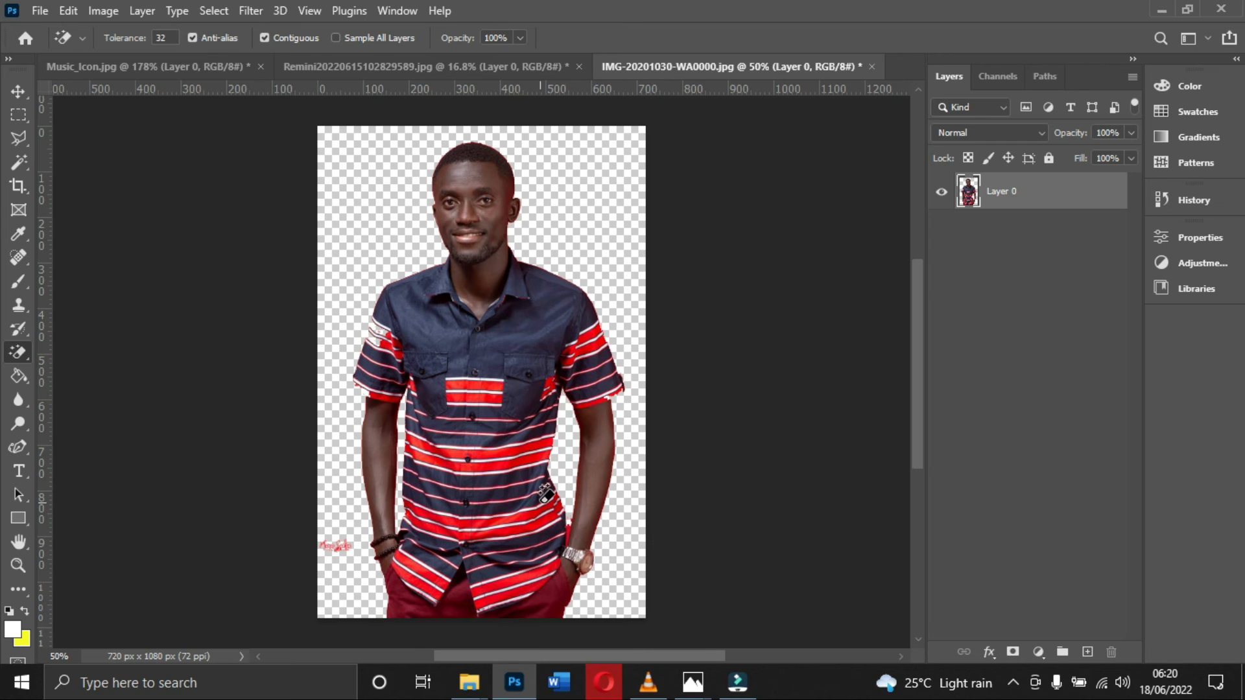
Open the photo IMG_0027 from the MY PICS folder
left_click(40, 11)
left_click(56, 48)
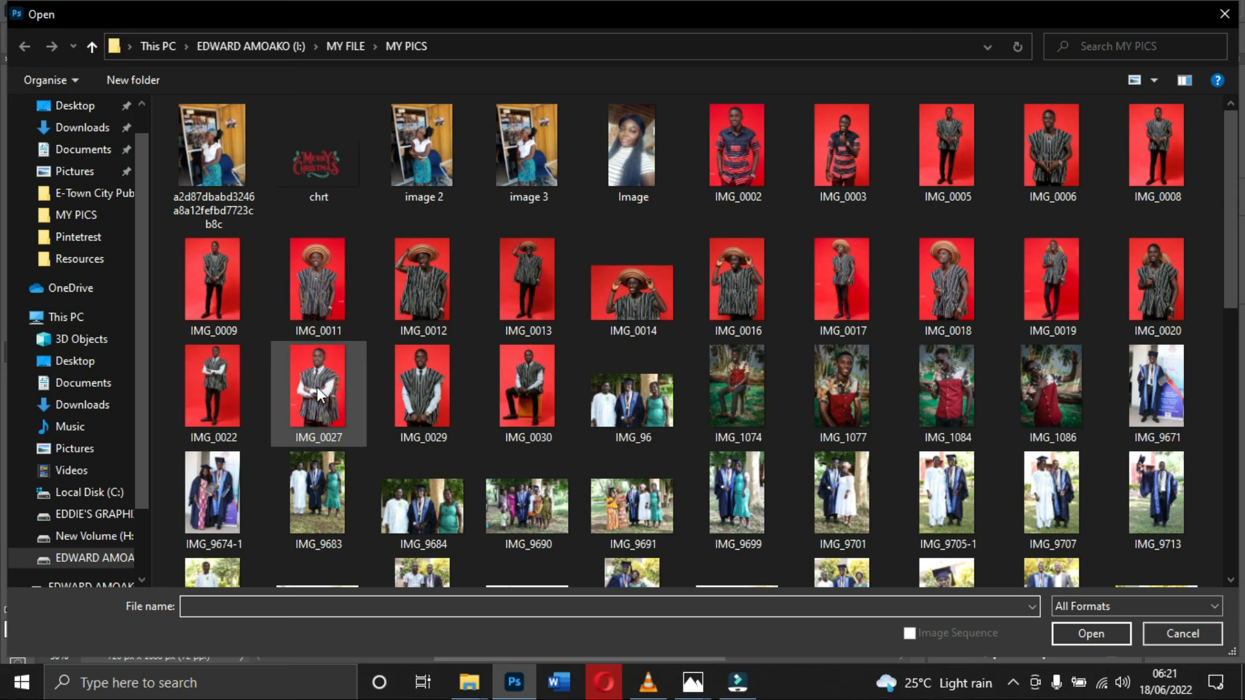
key("Escape")
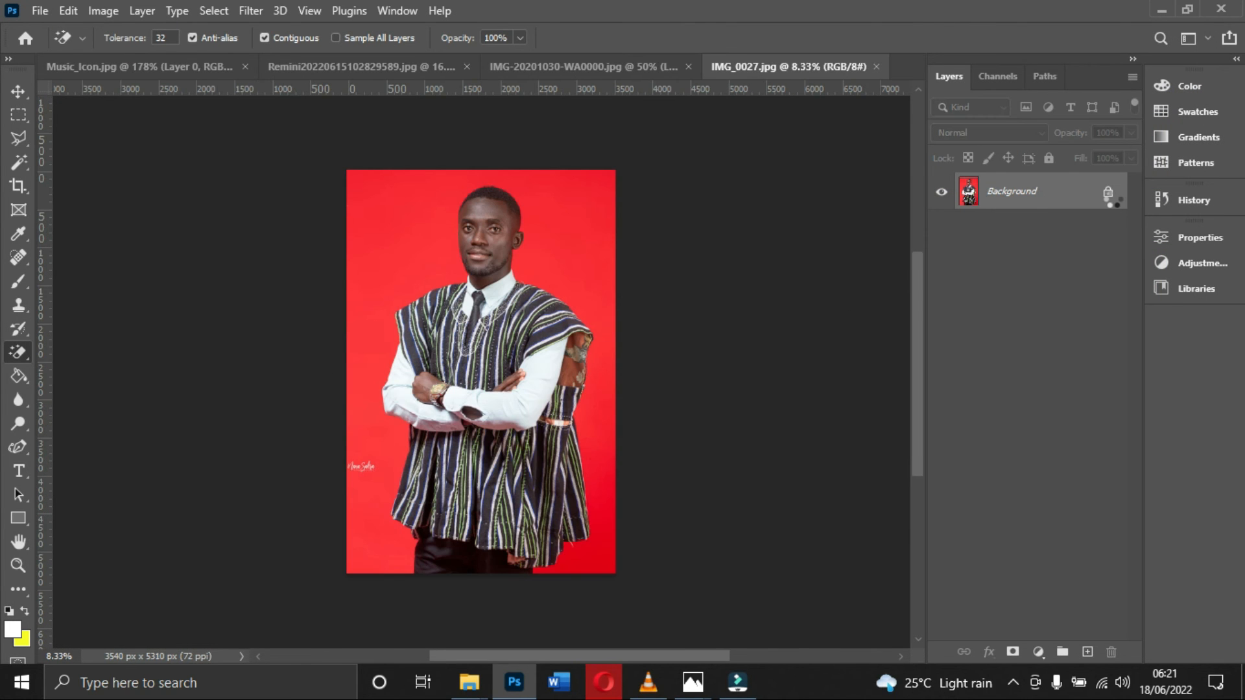
Unlock the Background layer of IMG_0027 and erase the red backdrop around the man with the Magic Eraser tool
left_click(1107, 195)
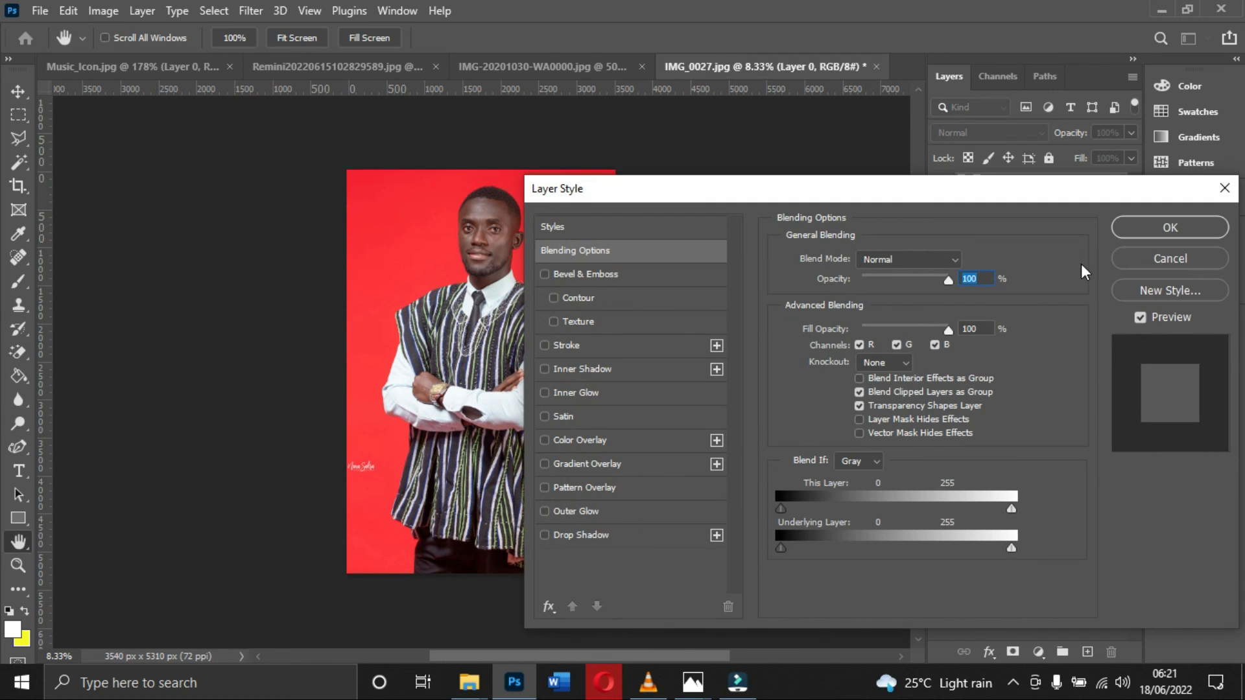
left_click(1170, 258)
left_click(396, 253)
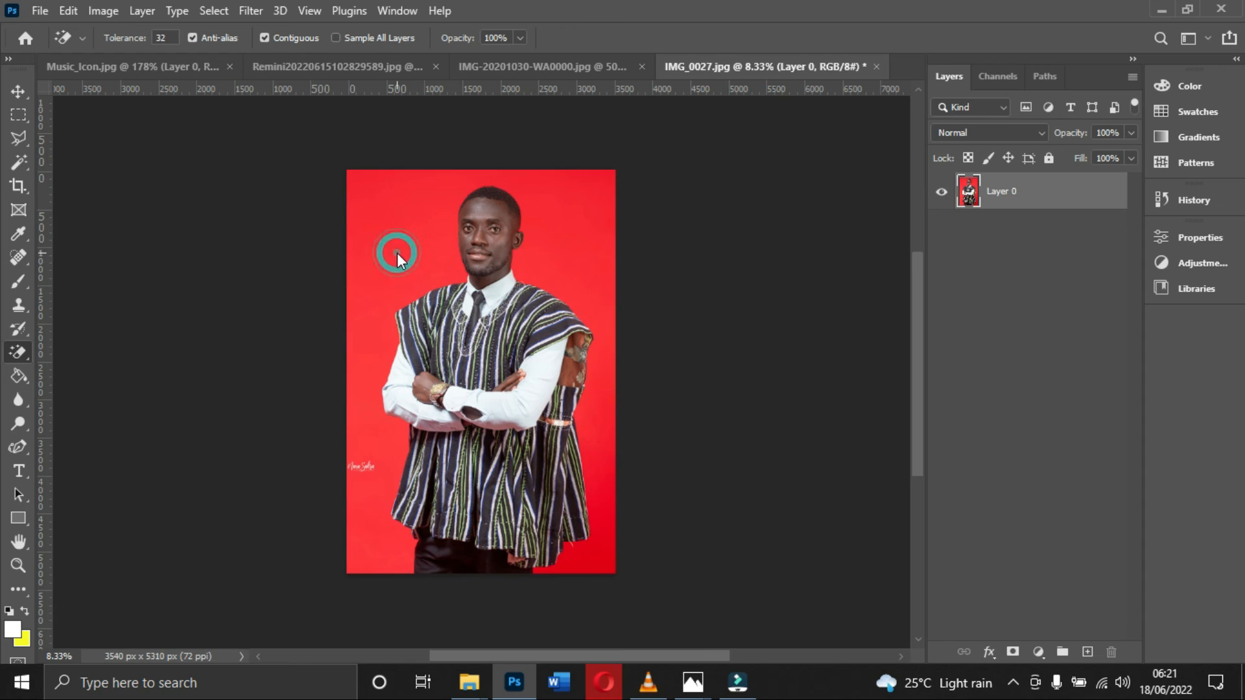
left_click(594, 548)
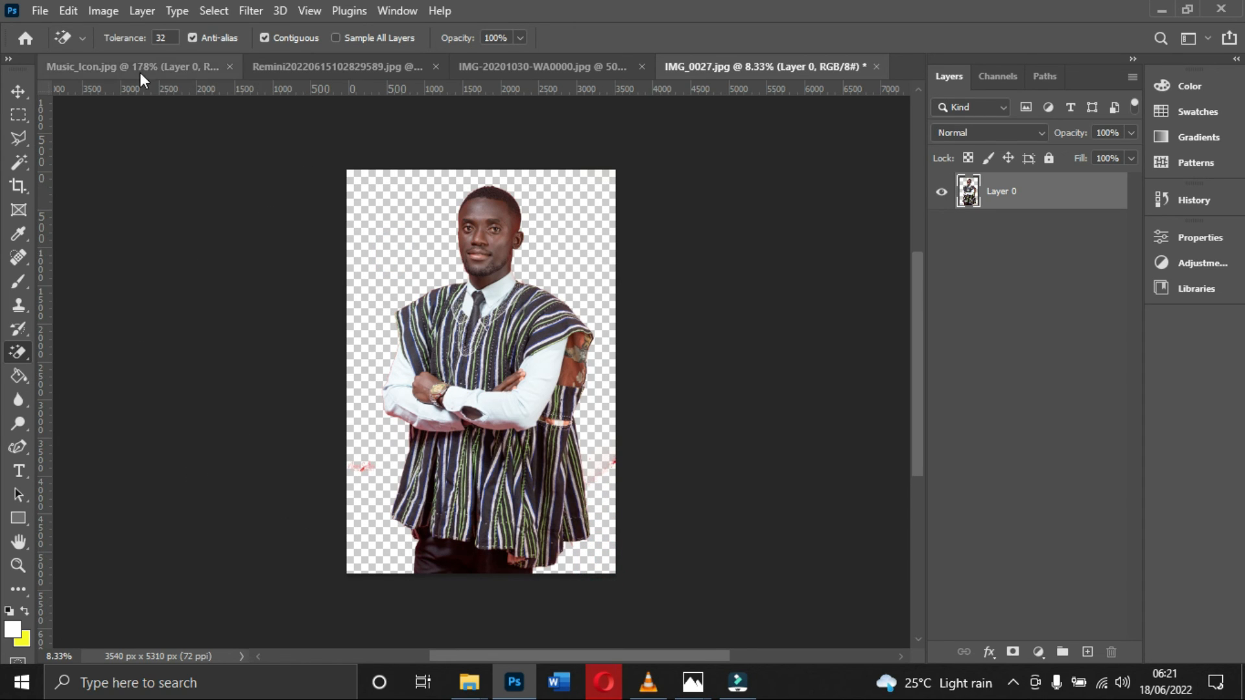
Save a copy of the cut-out as a PNG named IMG_0027 copy in the Resources folder, with the large file size option
left_click(37, 10)
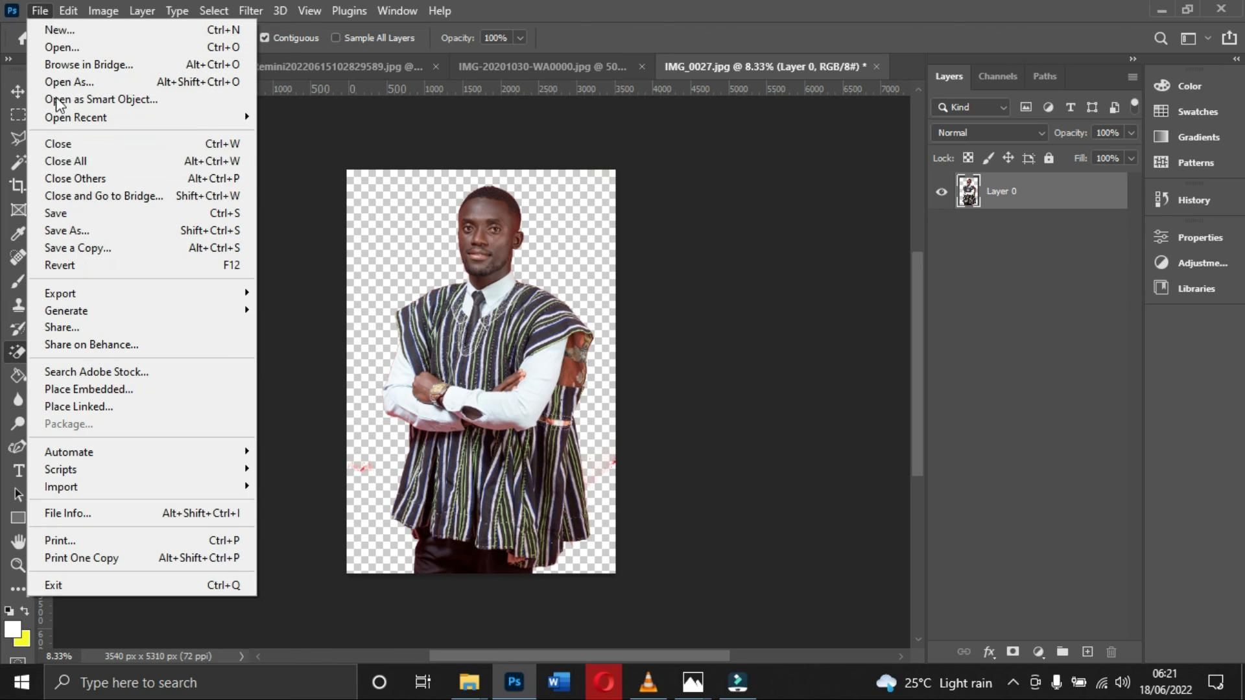
left_click(75, 250)
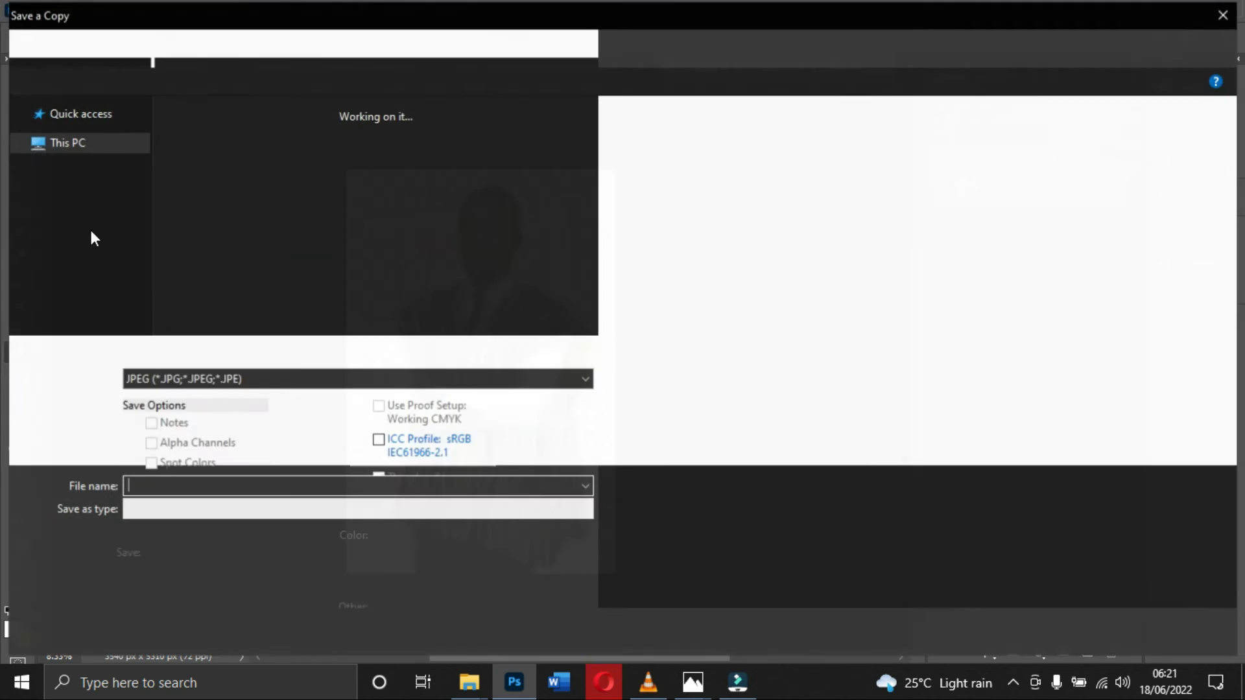
left_click(170, 508)
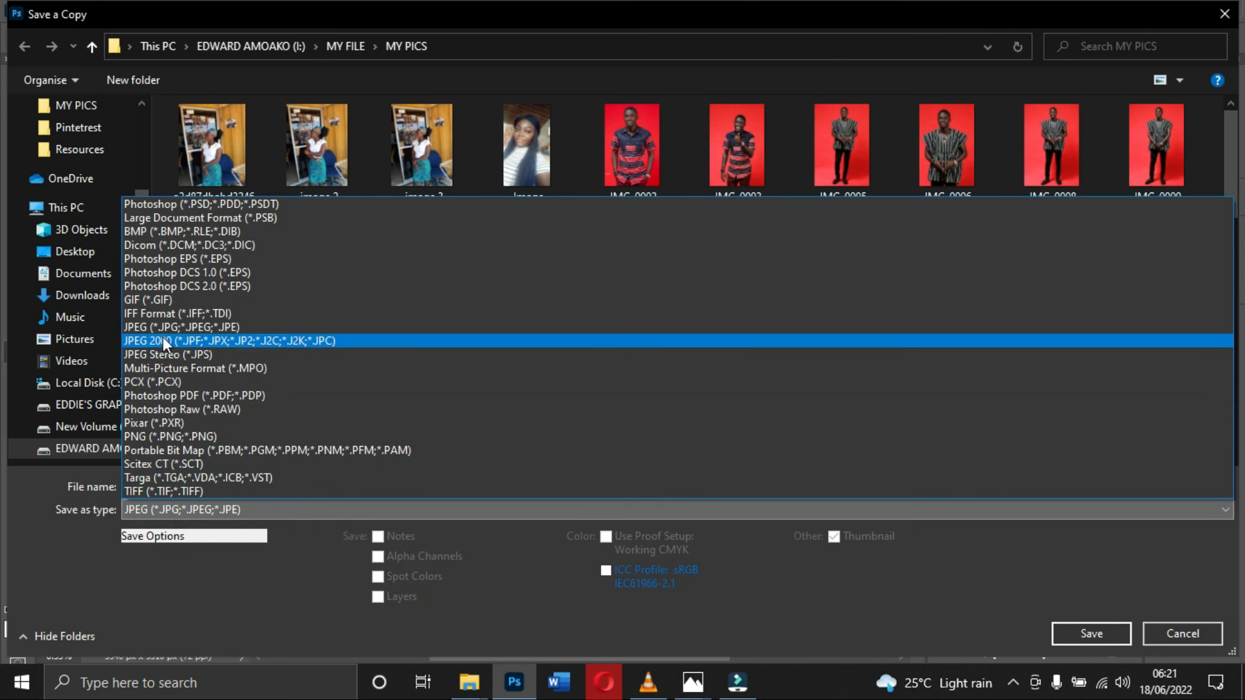
left_click(174, 437)
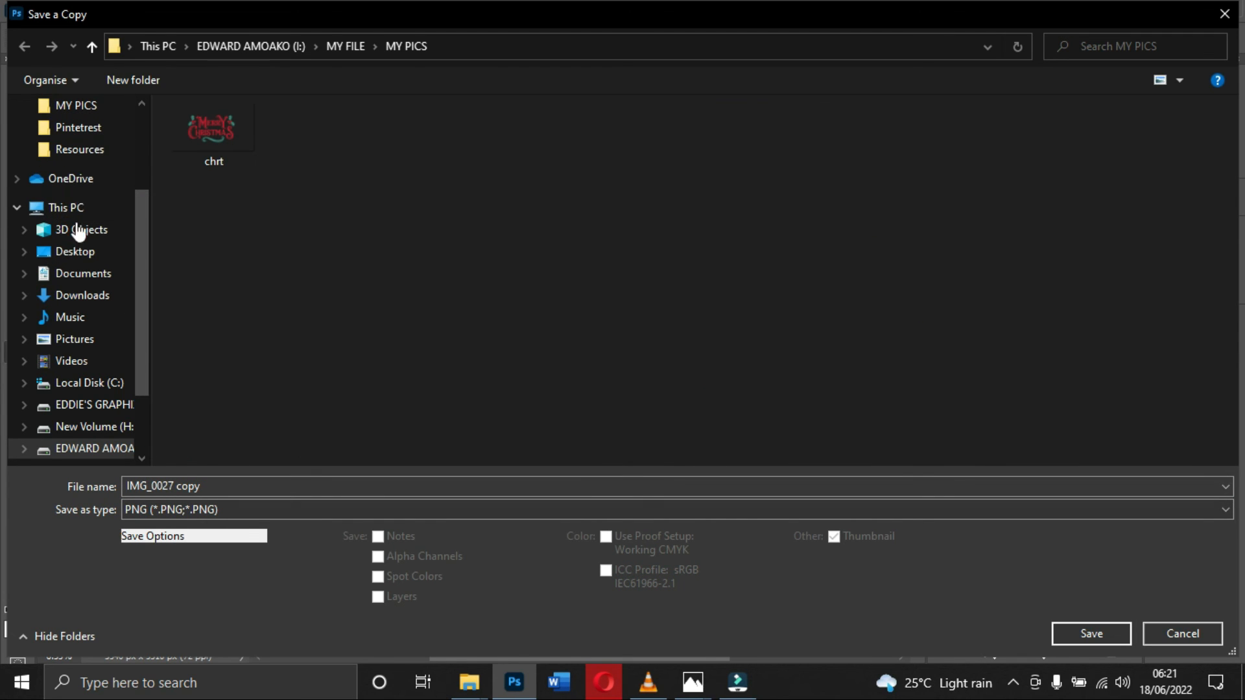
left_click(77, 150)
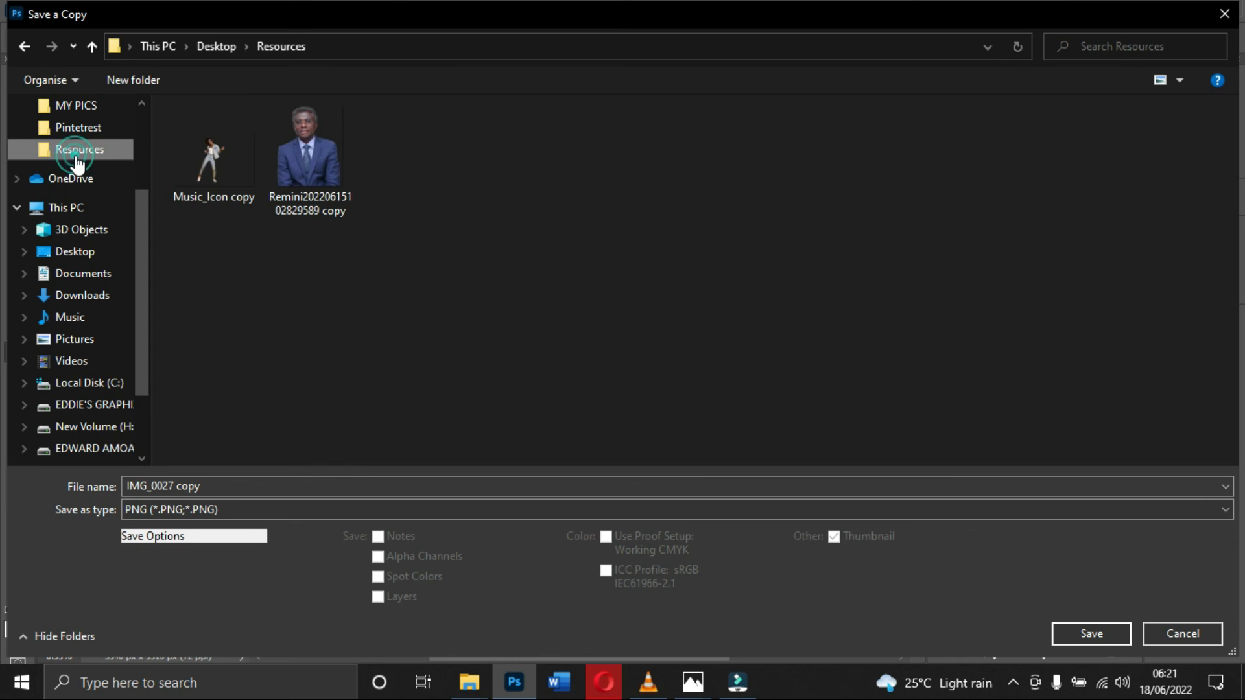
left_click(1078, 630)
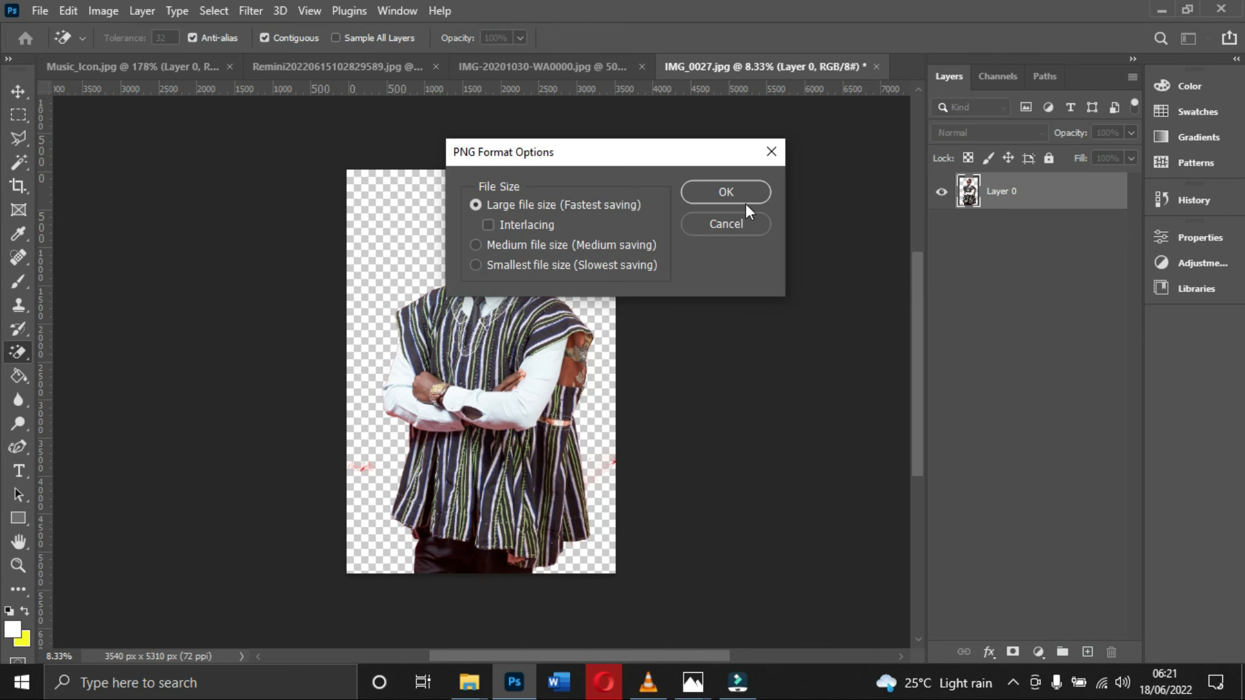
left_click(735, 190)
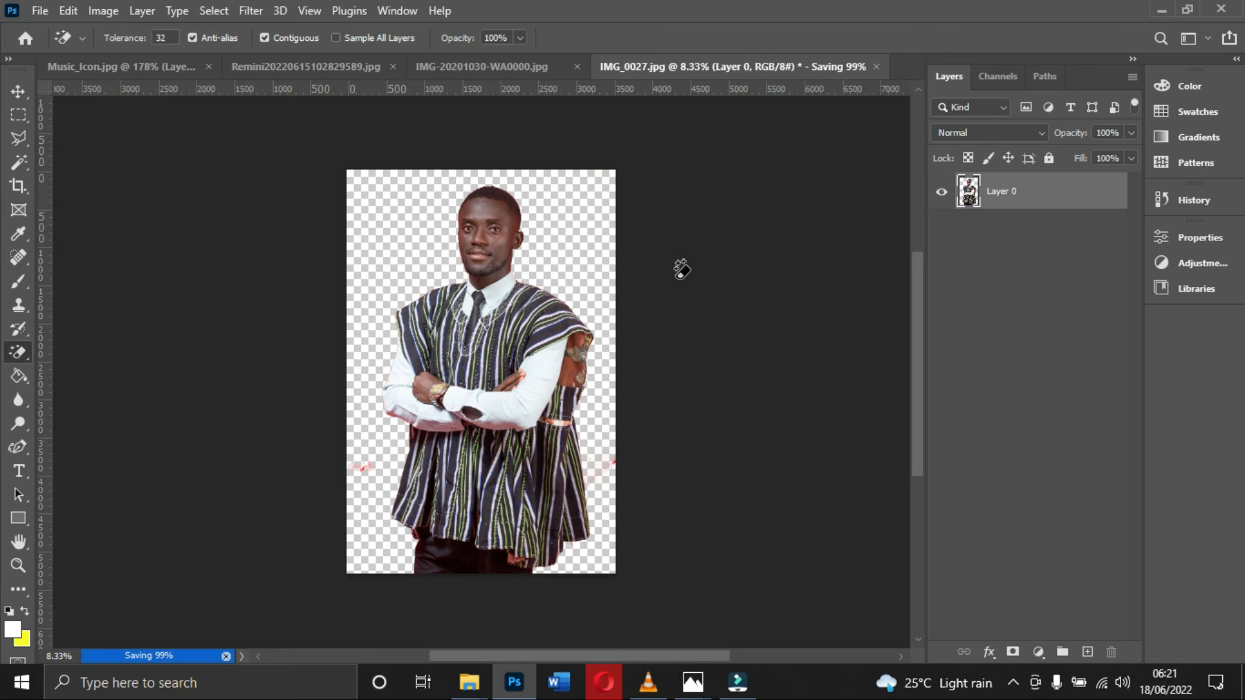
Switch to the desktop's Resources folder, view the saved IMG_0027 copy in Photos, and return to the desktop
left_click(1160, 10)
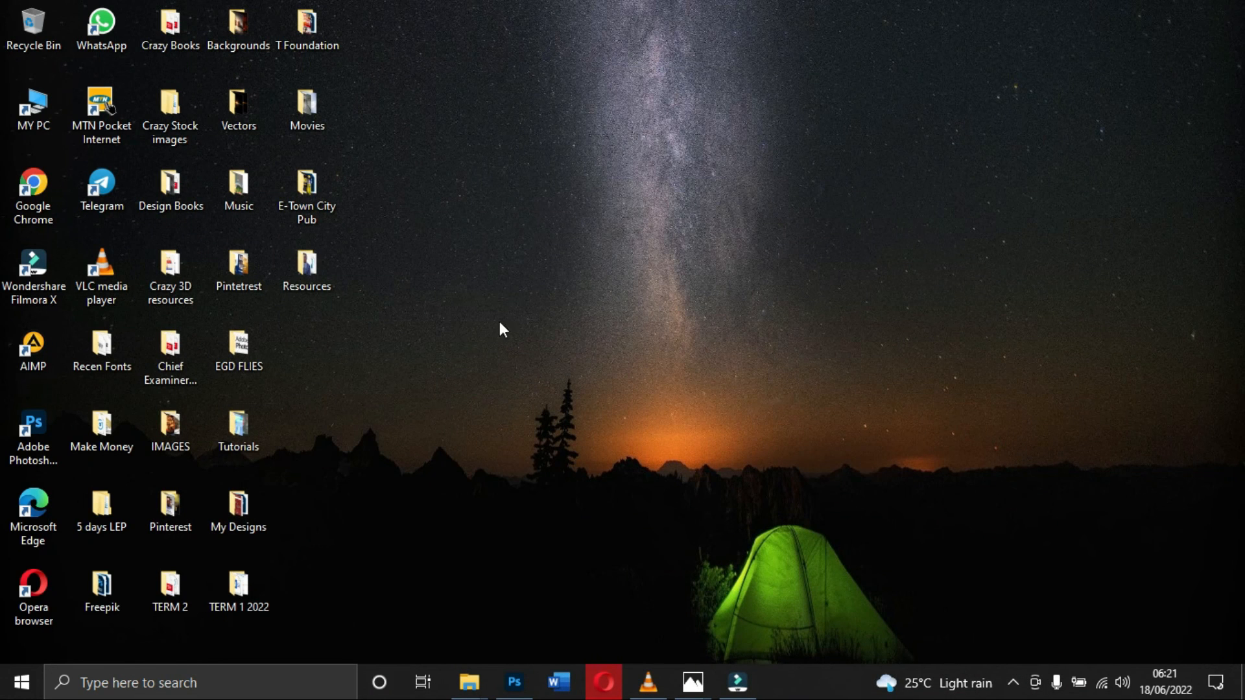
double_click(300, 280)
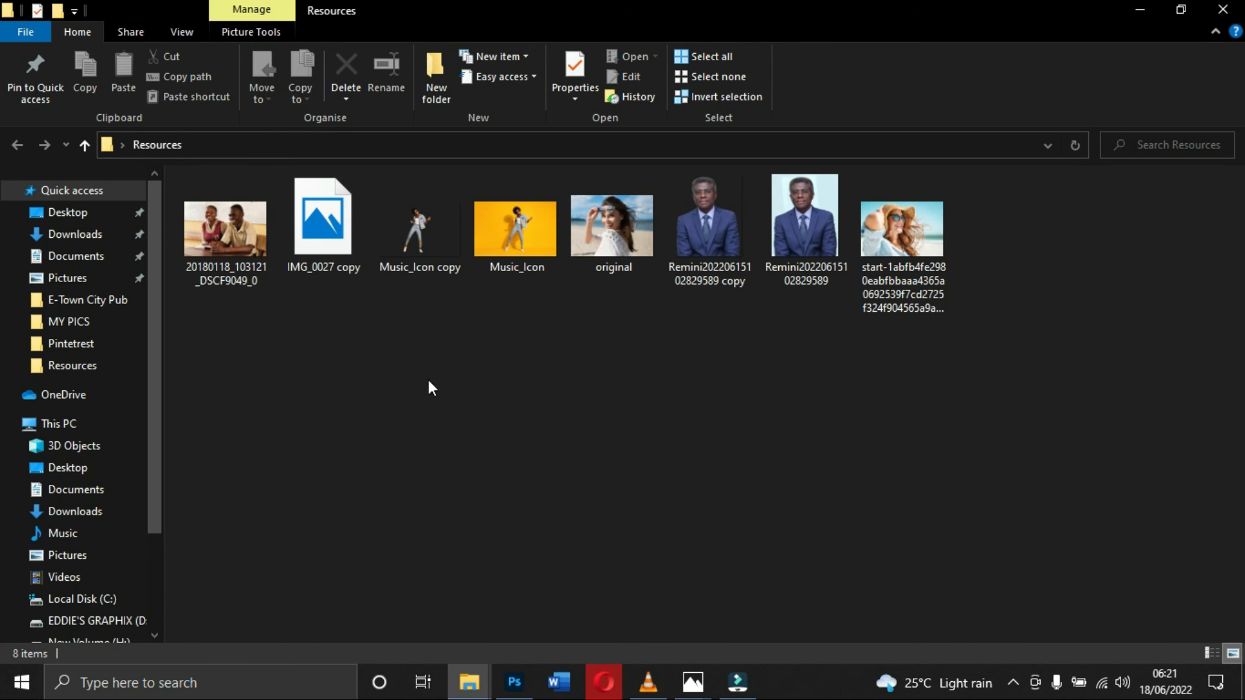
left_click(514, 689)
left_click(514, 690)
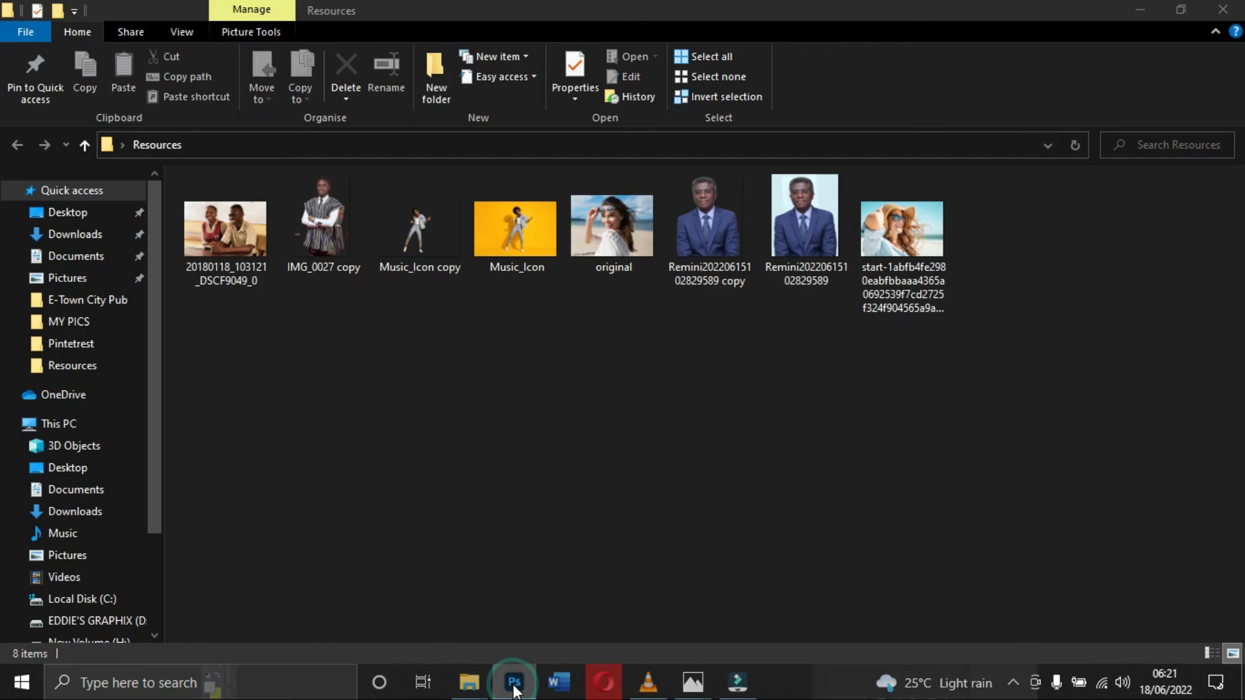
double_click(309, 232)
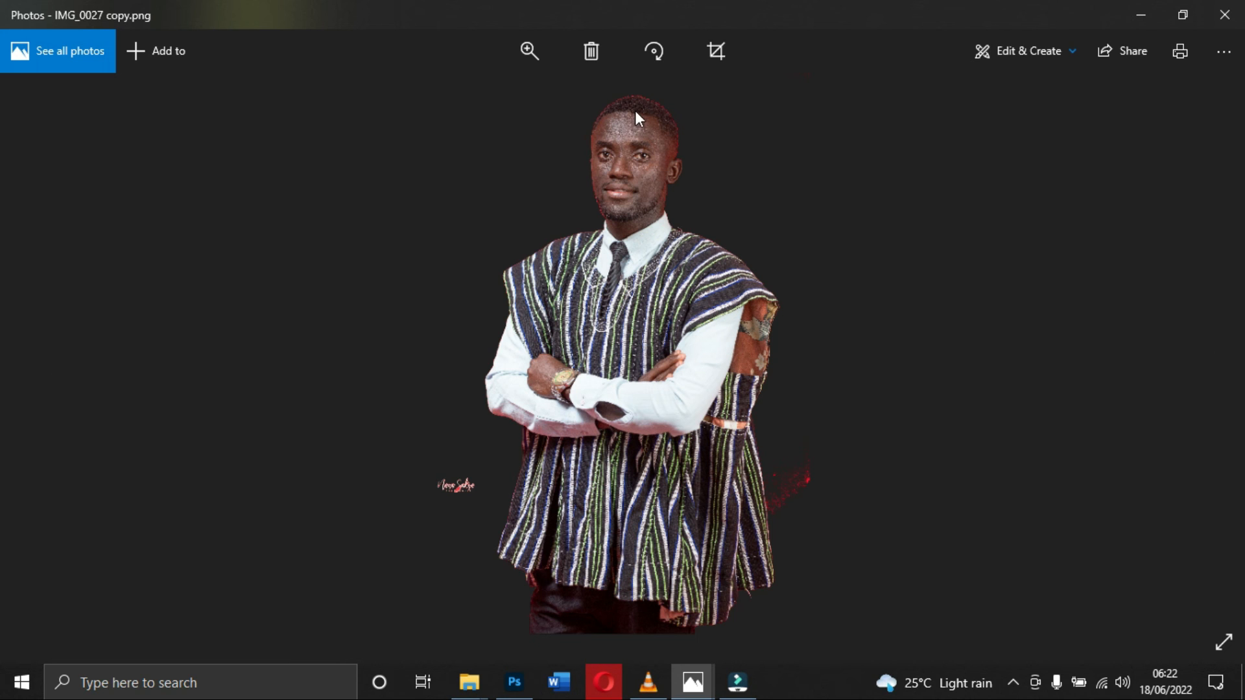
left_click(1137, 3)
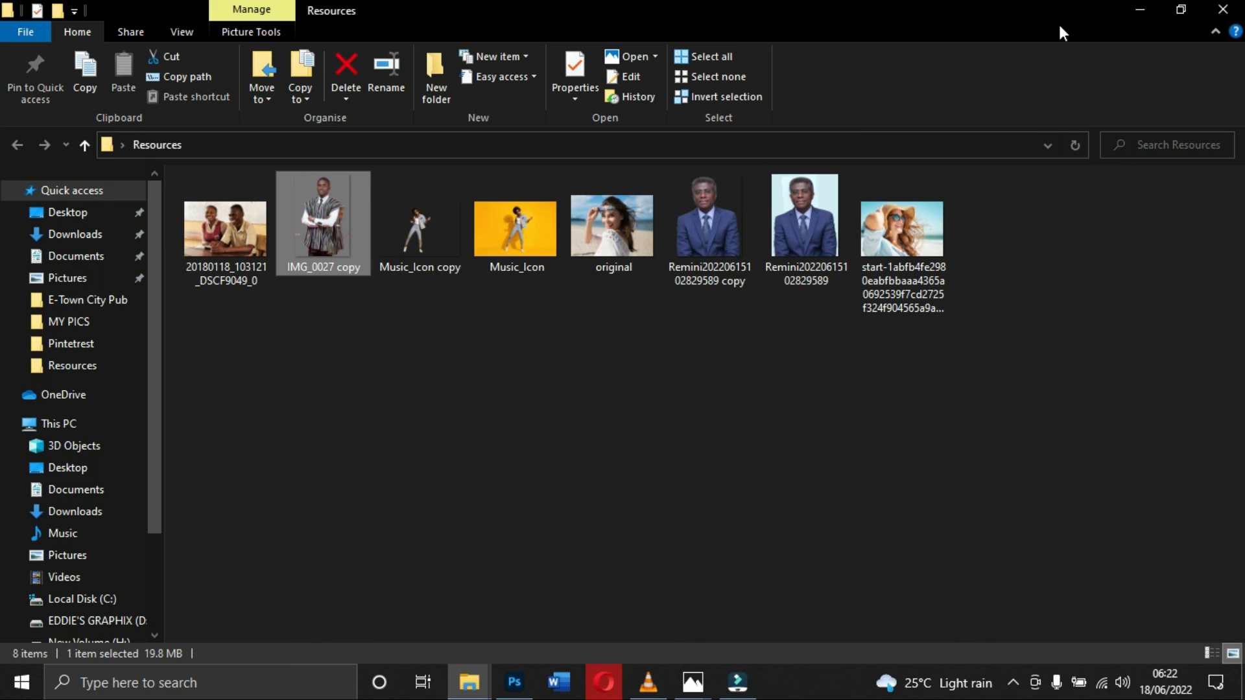
left_click(1137, 5)
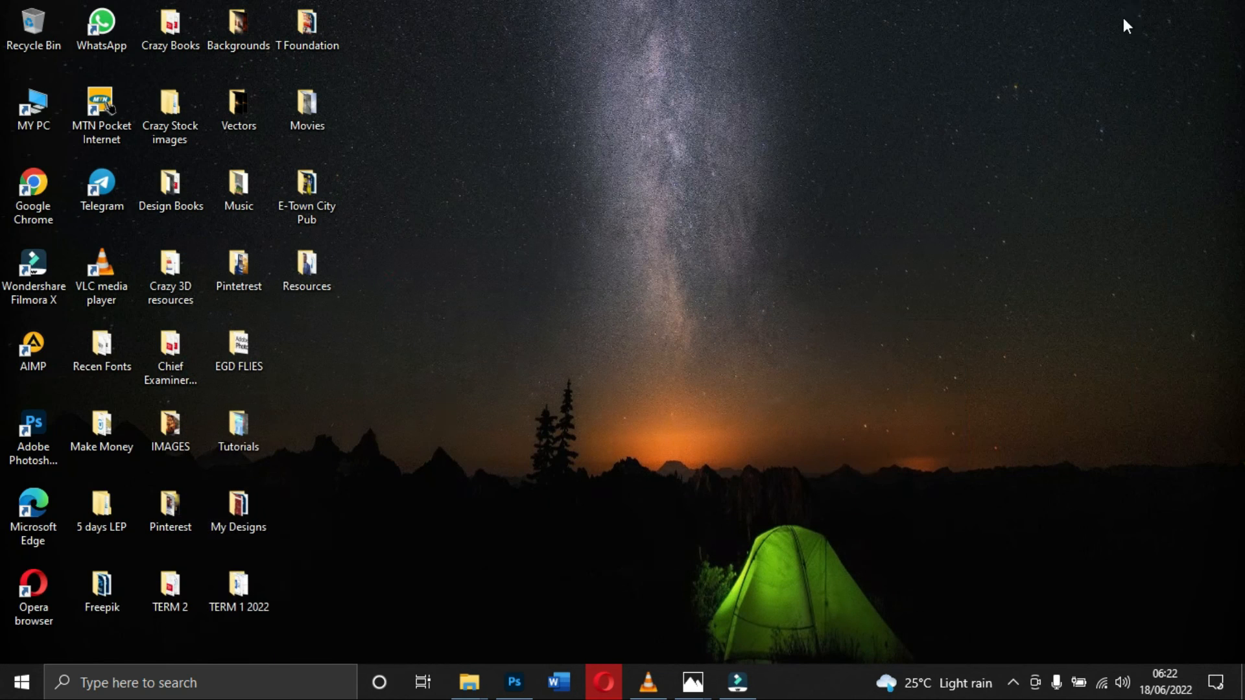
Switch to the Opera browser to view the remove.bg result, then go back to the desktop and refresh it
left_click(601, 681)
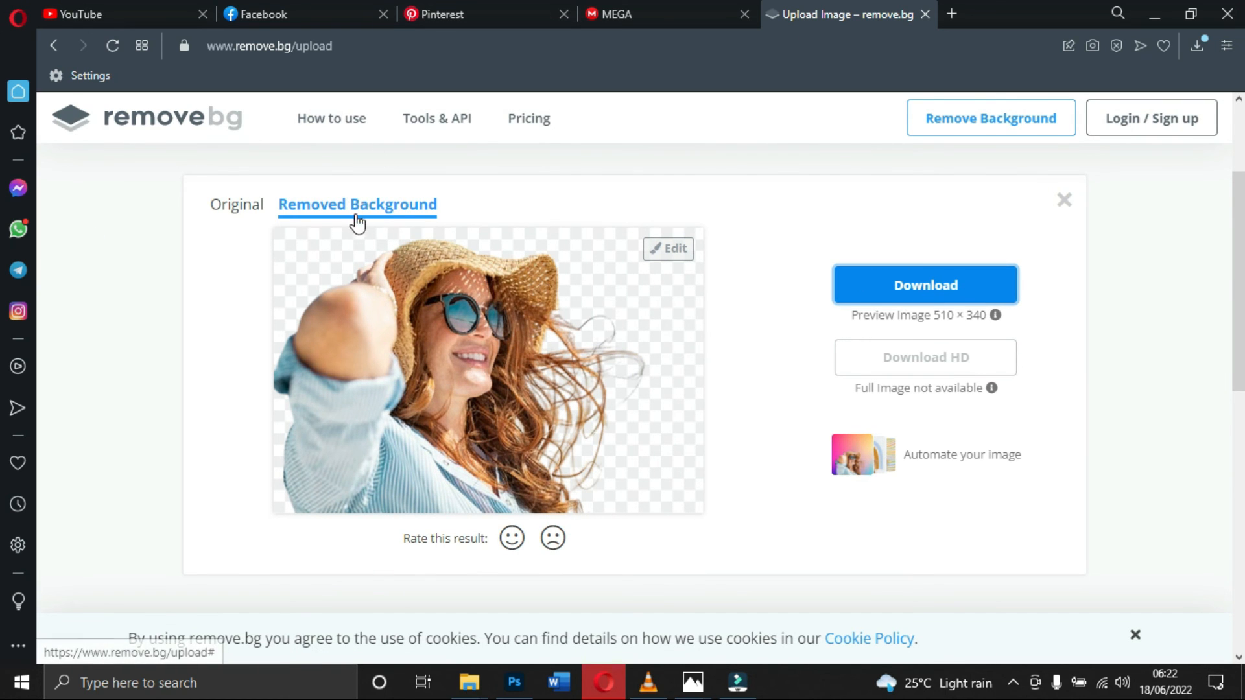
left_click(1150, 12)
right_click(629, 107)
left_click(675, 162)
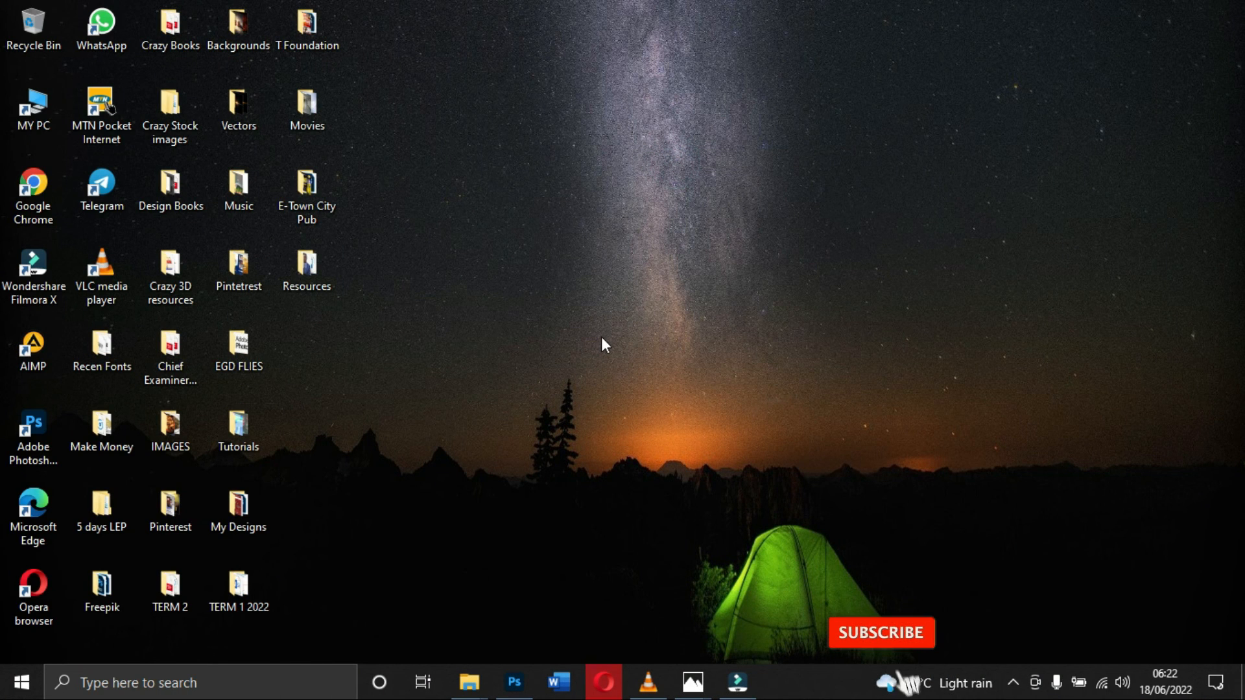